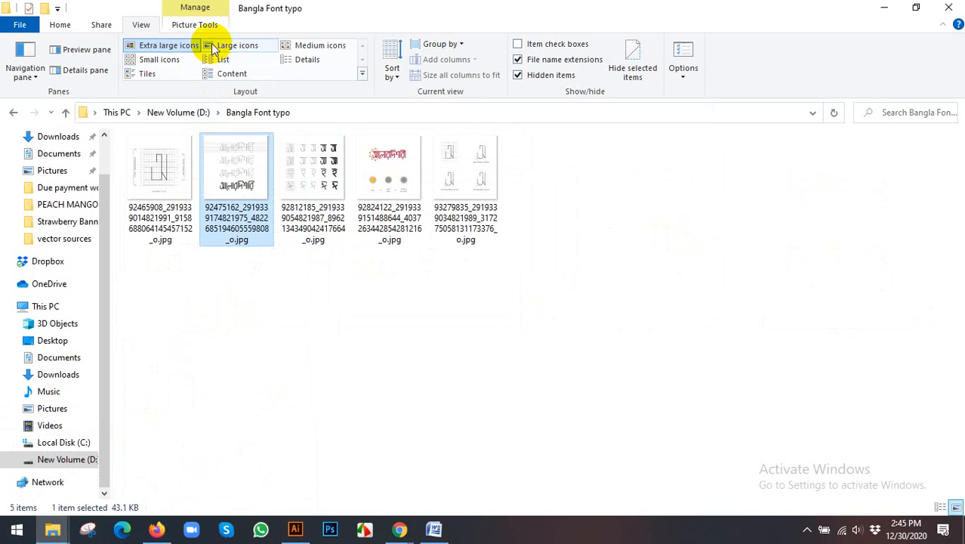
- Examine the Bangla lettering reference images in the Bangla Font typo folder
left_click(650, 223)
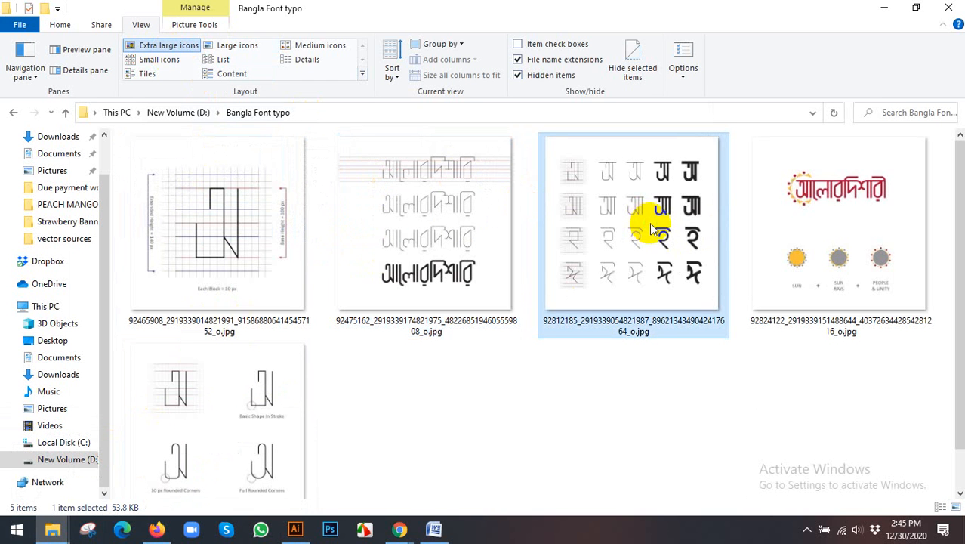
left_click(276, 177)
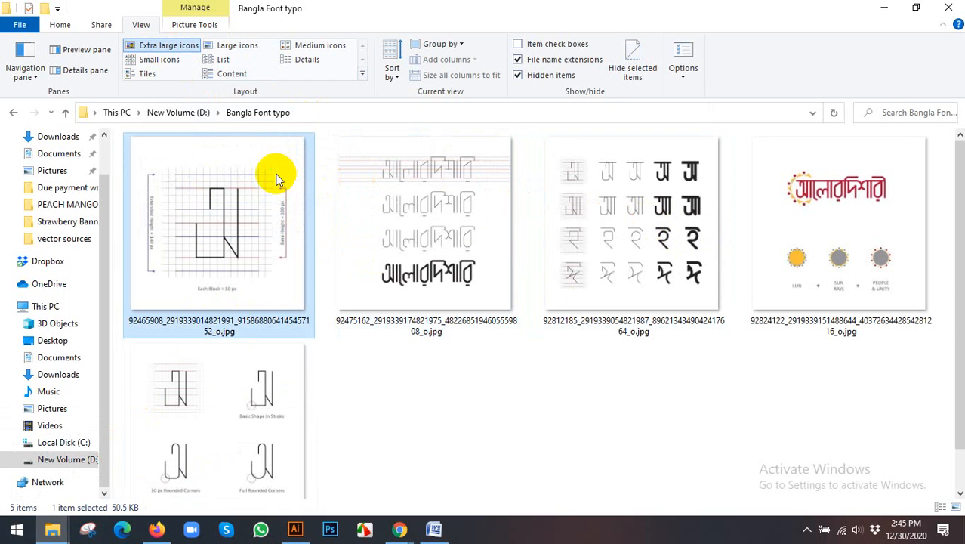
left_click(453, 200)
left_click(597, 213)
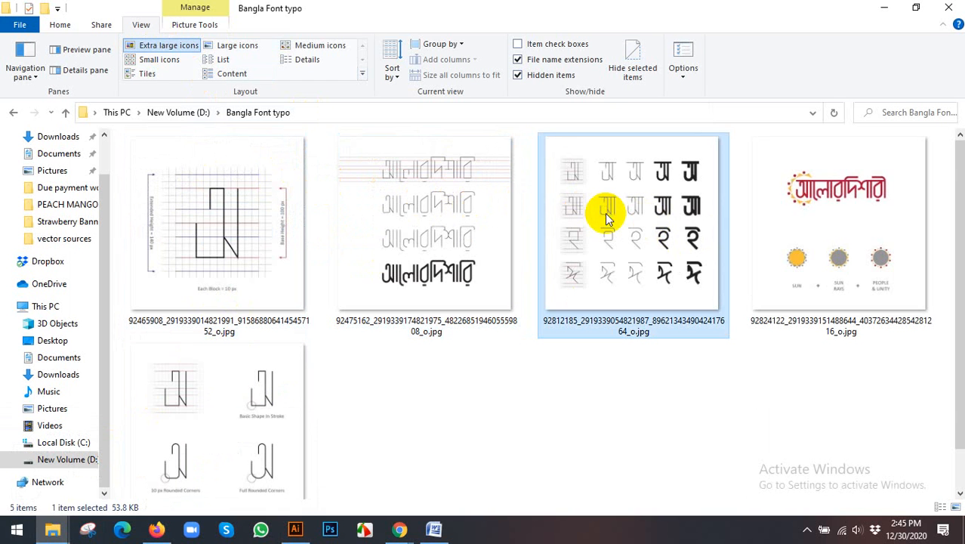
left_click(786, 220)
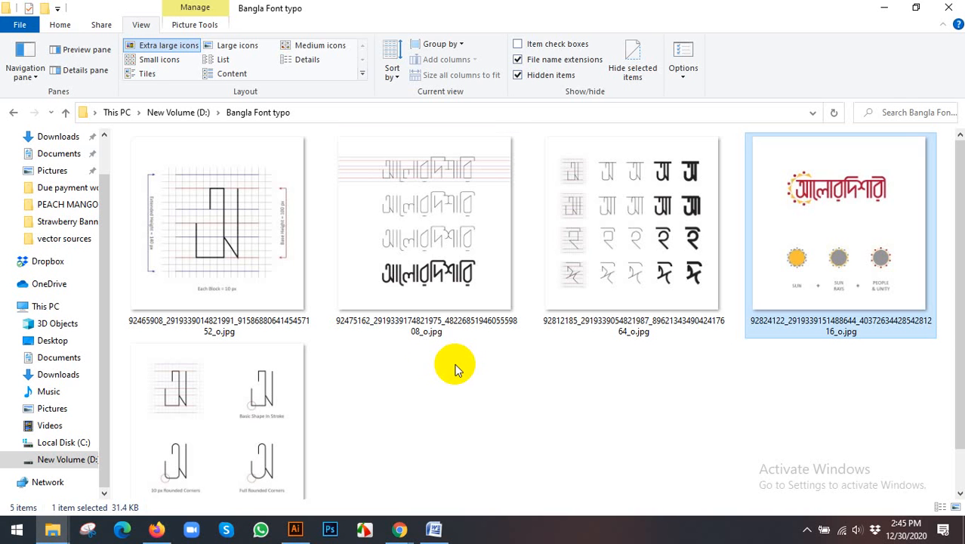
left_click(411, 259)
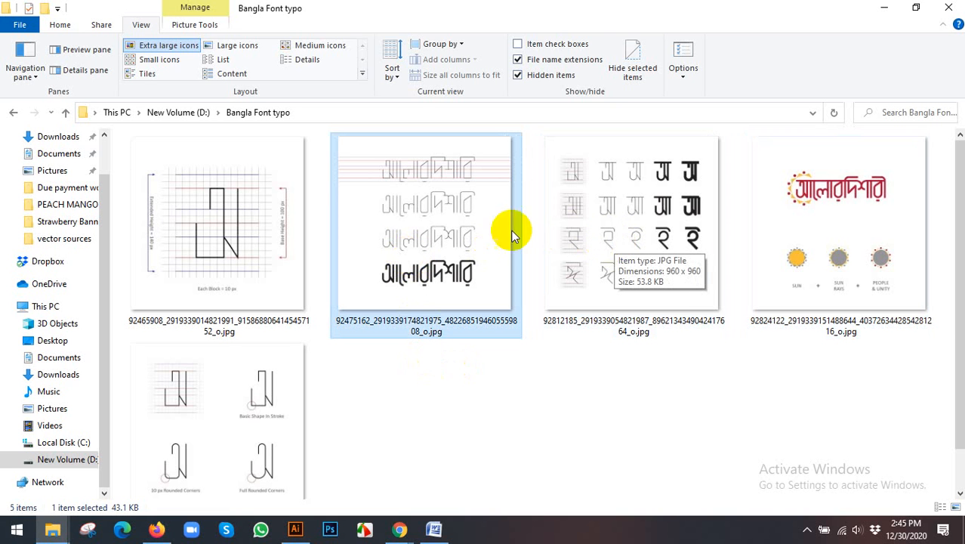
left_click(640, 287)
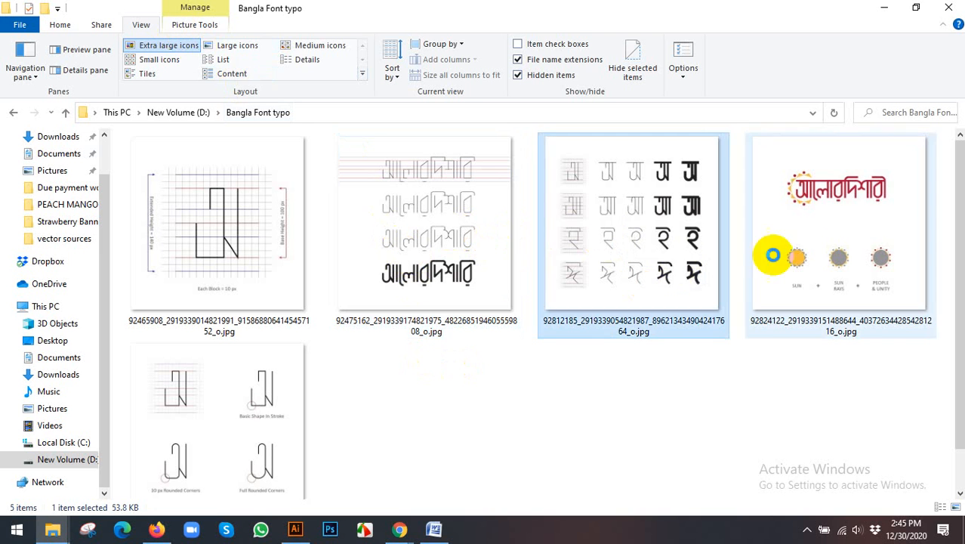
left_click(771, 244)
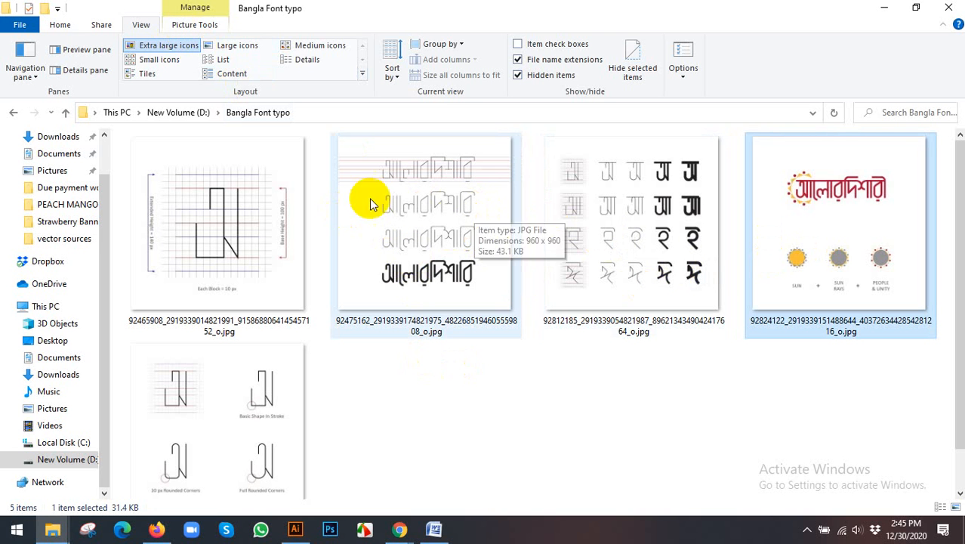
- Copy the reference image with four versions of the word আলোরদিশারি and paste it into the open Illustrator document
left_click(442, 202)
right_click(442, 202)
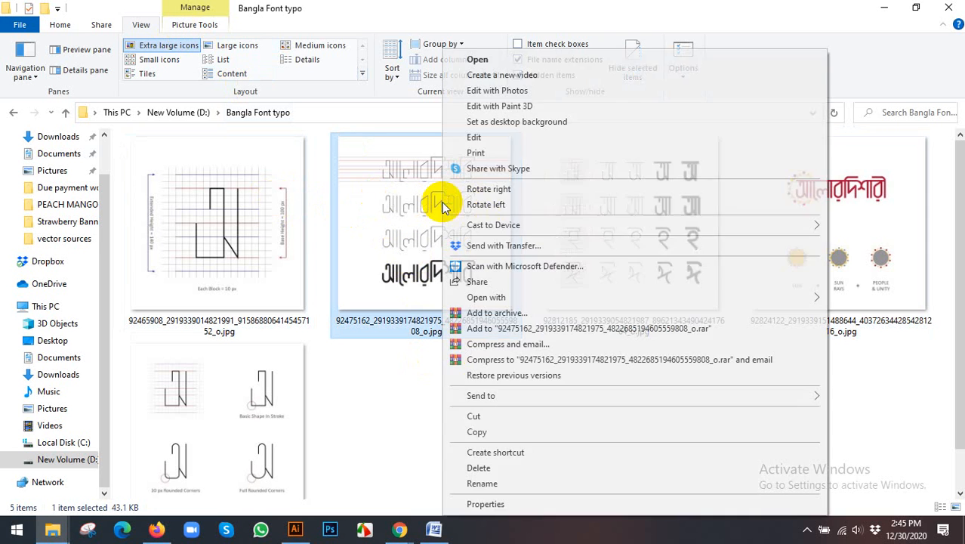
left_click(481, 428)
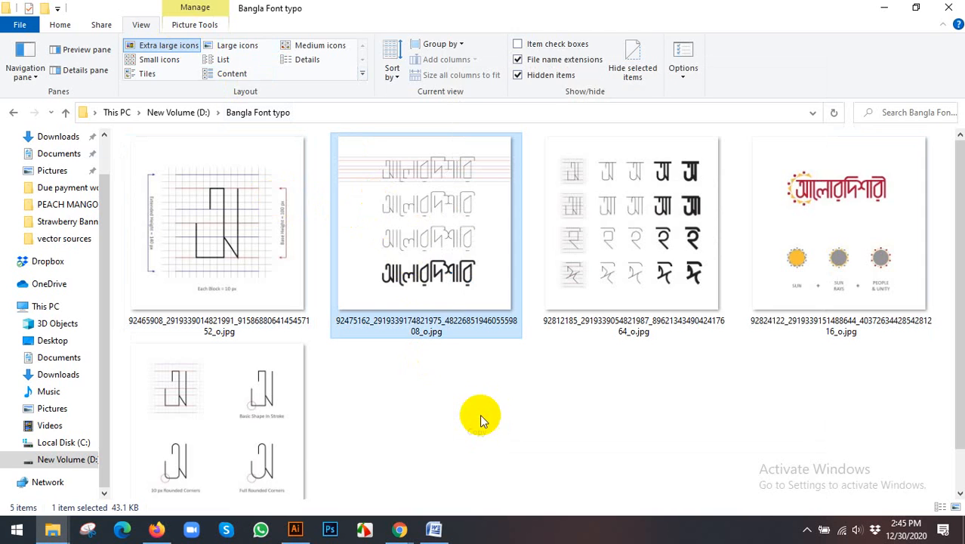
left_click(295, 529)
key("ctrl+v")
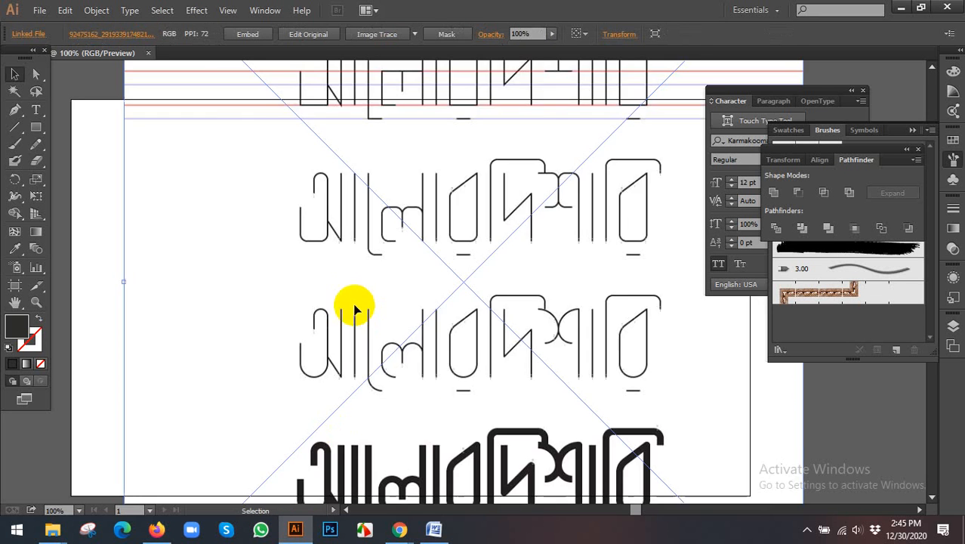
- Scale down the pasted reference image, place it beside the artboard on its left, and lock it
key("ctrl+minus")
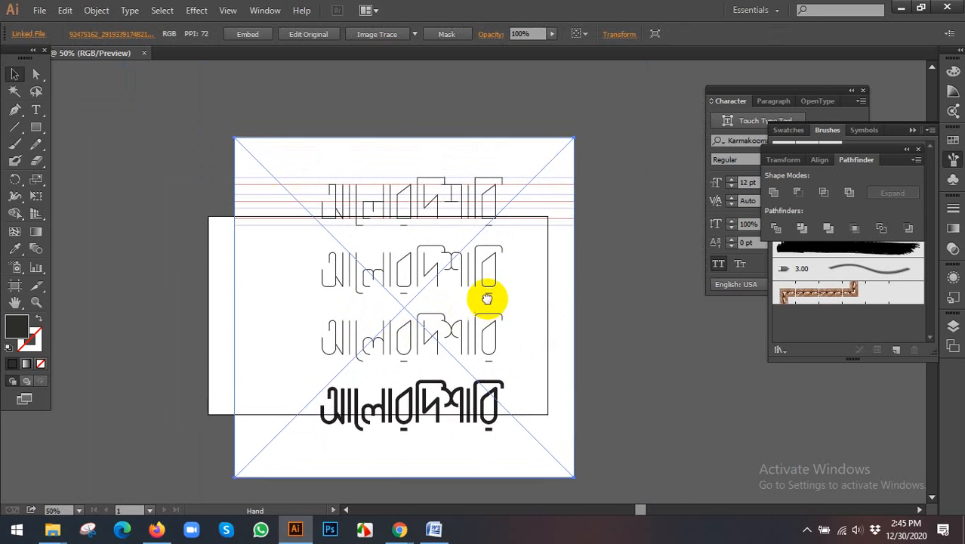
key("ctrl+minus")
left_click_drag(574, 183, 483, 294)
left_click_drag(516, 249, 534, 235)
left_click_drag(496, 287, 291, 301)
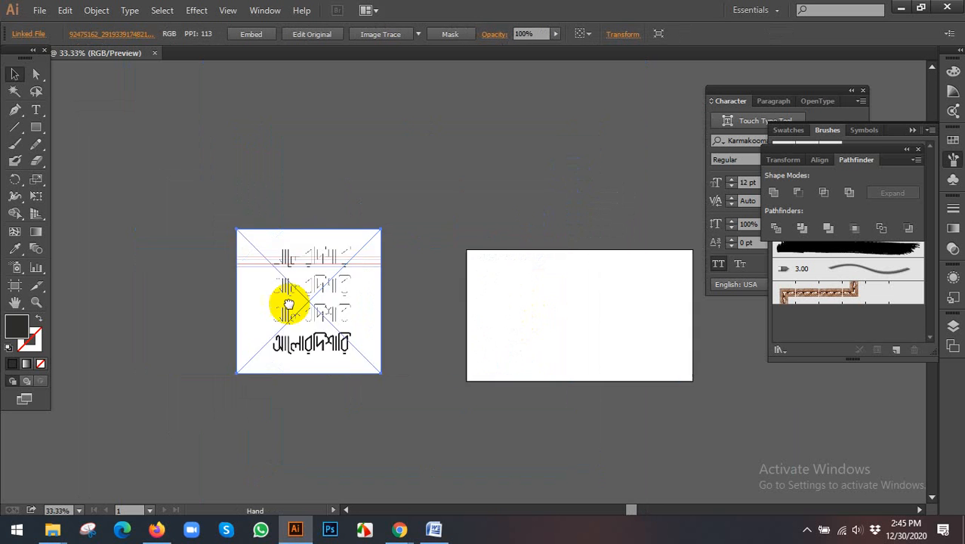
key("ctrl+2")
- Hide the Character, Brushes, Pathfinder and docked panels while keeping the tools, to clear the workspace around the reference and artboard
scroll(300, 302, "up", 3)
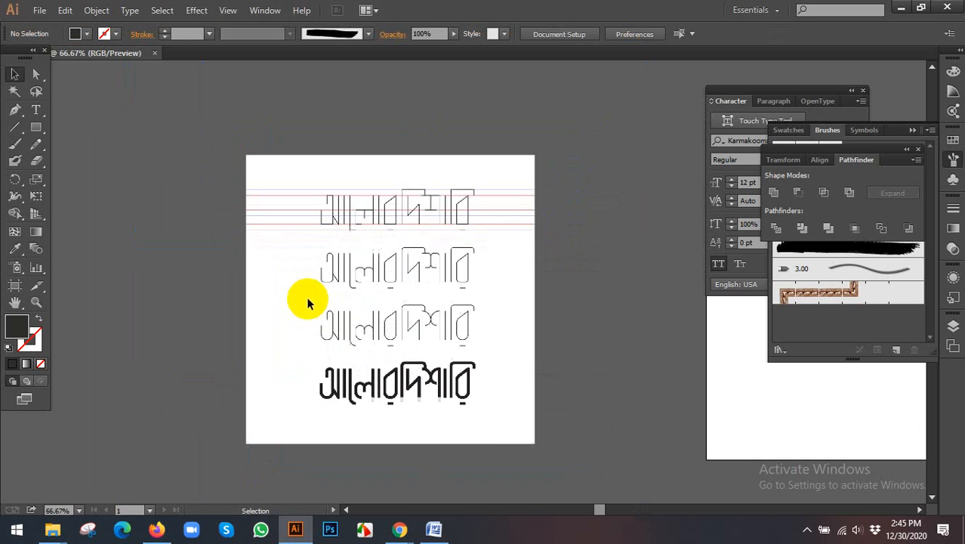
key("shift+Tab")
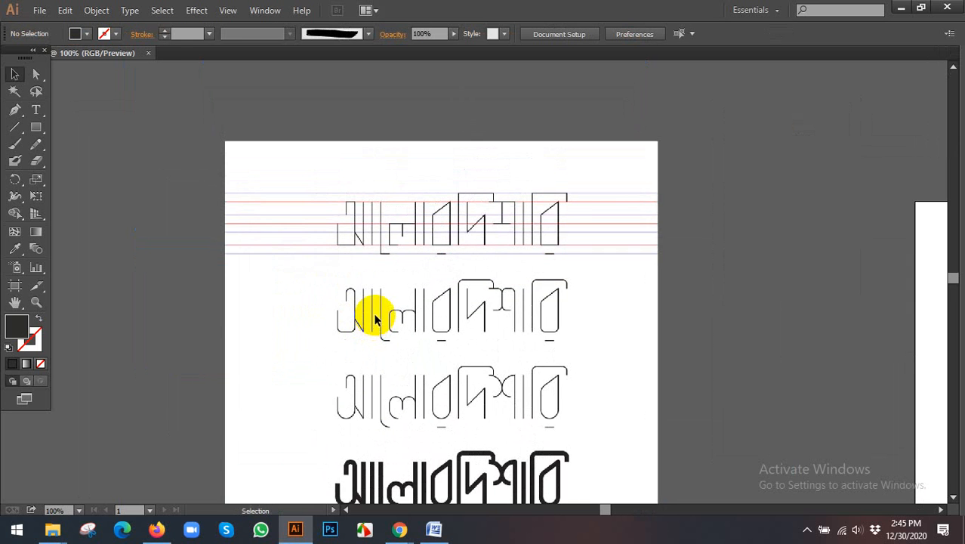
left_click_drag(555, 306, 376, 300)
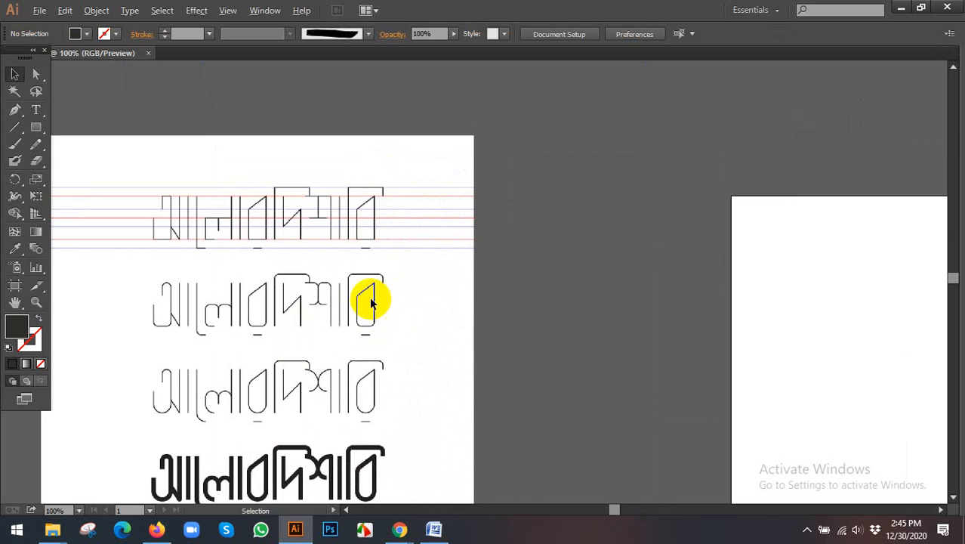
scroll(371, 302, "down", 1)
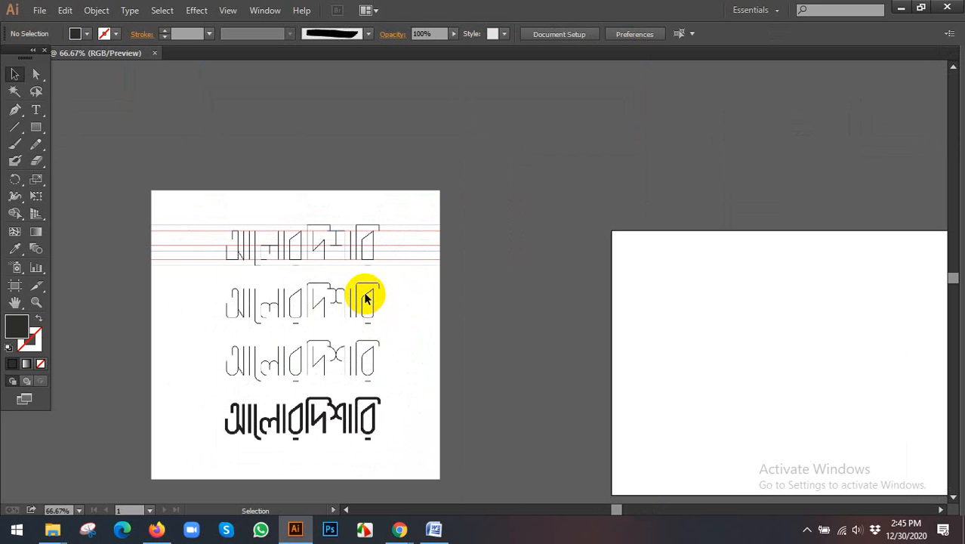
scroll(554, 260, "down", 1)
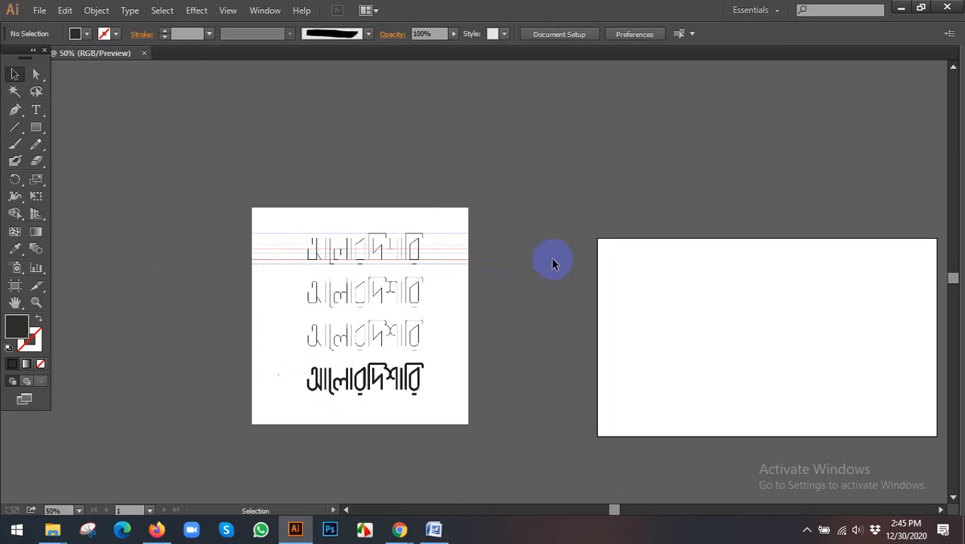
scroll(546, 263, "down", 1)
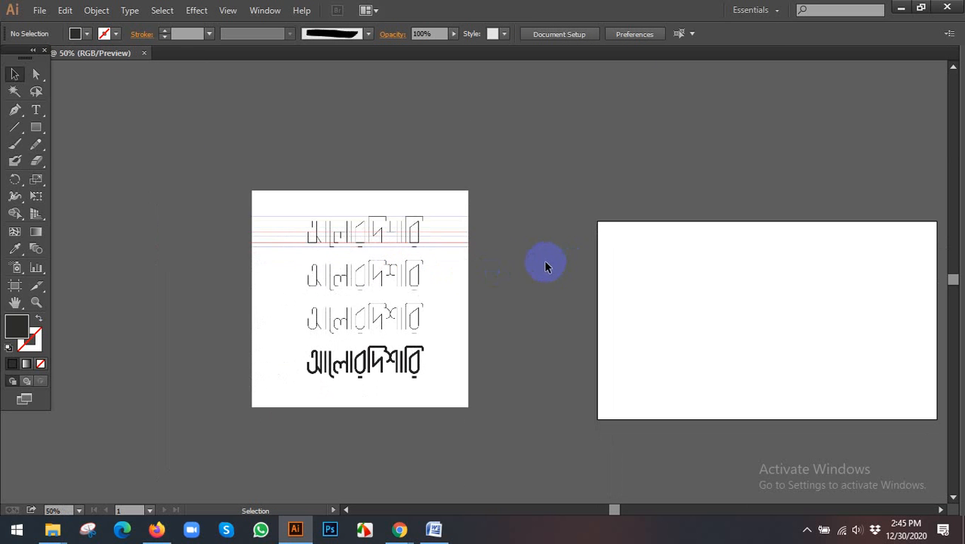
- Unlock the reference image, move it slightly lower beside the artboard, and lock it again
left_click(452, 268, "ctrl+alt")
left_click(480, 139)
left_click(422, 233)
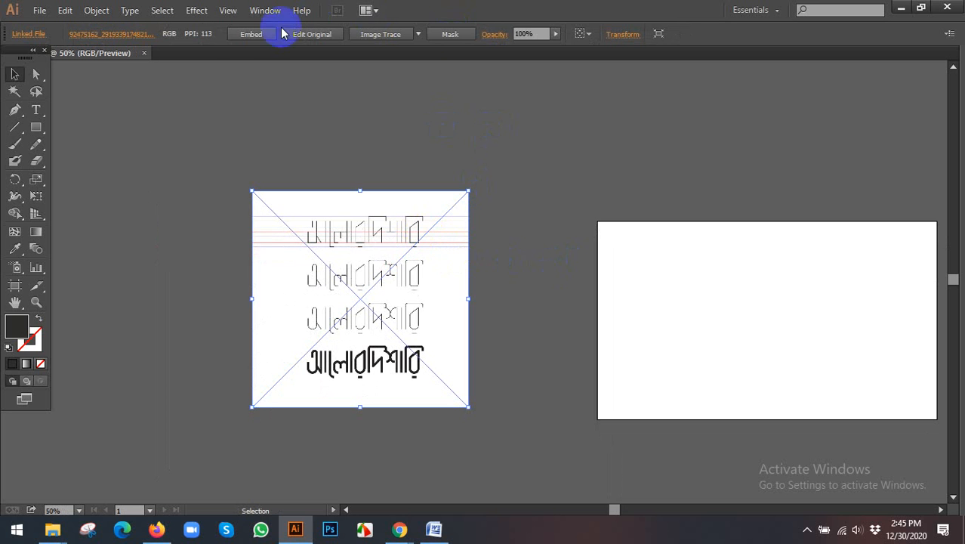
left_click_drag(350, 221, 353, 243)
key("ctrl+2")
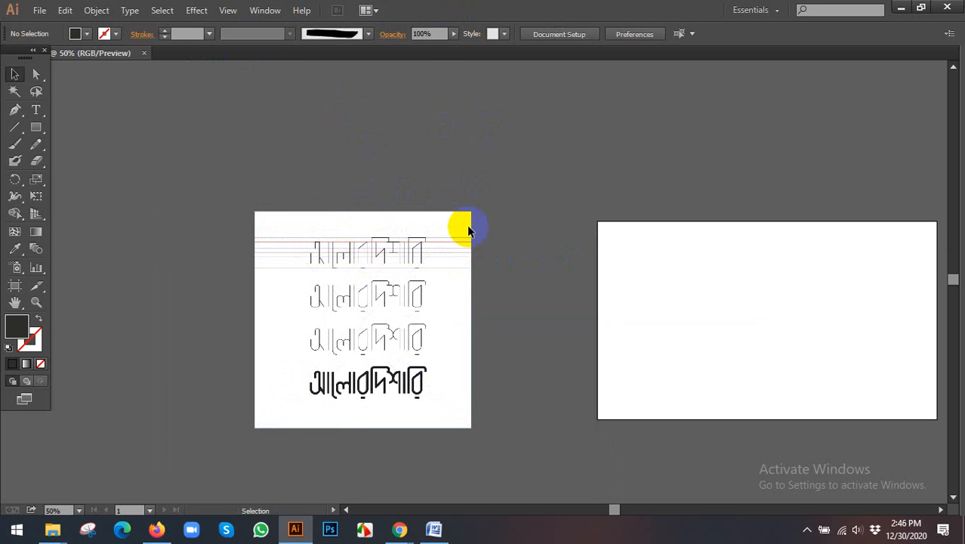
- Show the document grid
scroll(476, 262, "up", 1)
left_click_drag(461, 278, 439, 235)
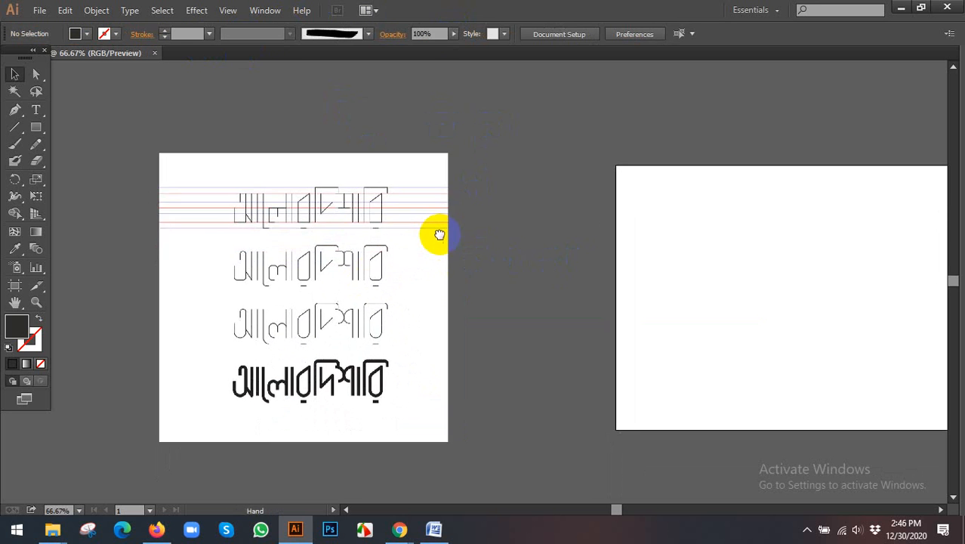
right_click(511, 161)
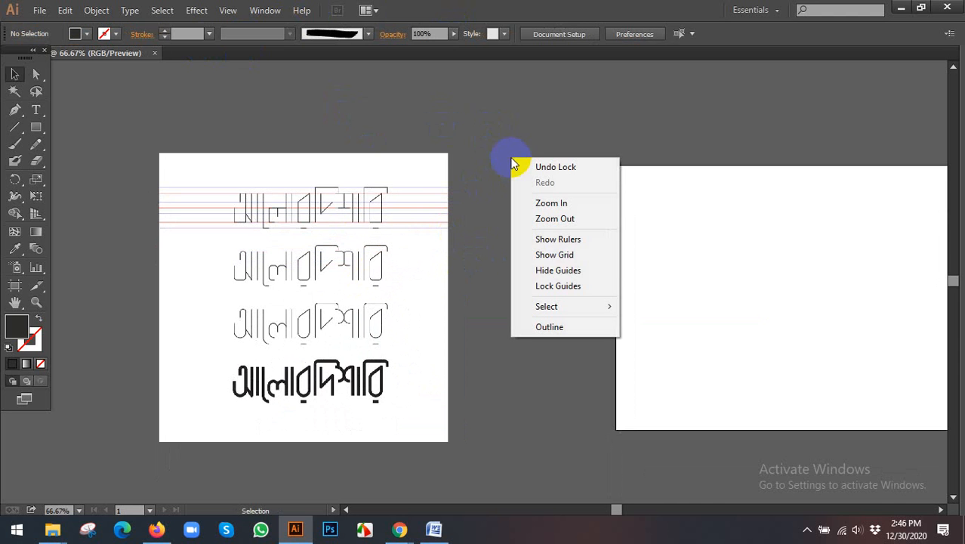
left_click(554, 256)
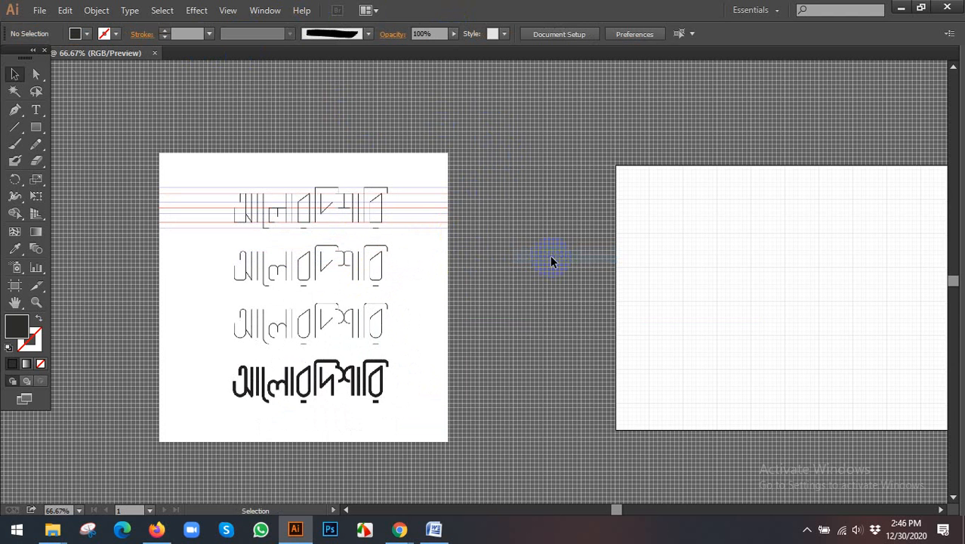
- Draw a Pen path on the artboard grid, about 18 px rightward then 45 px downward, and swap its fill and stroke
scroll(665, 237, "up", 1)
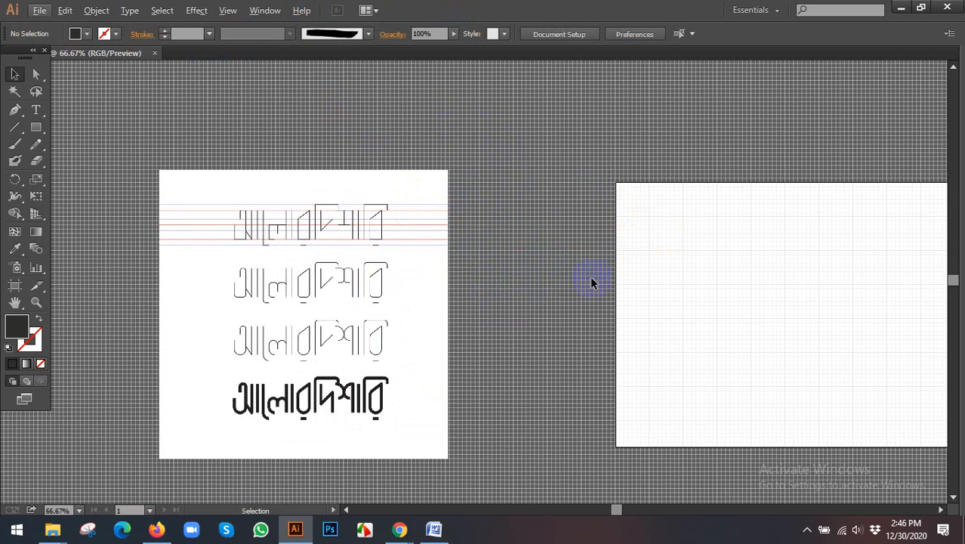
scroll(716, 249, "up", 6)
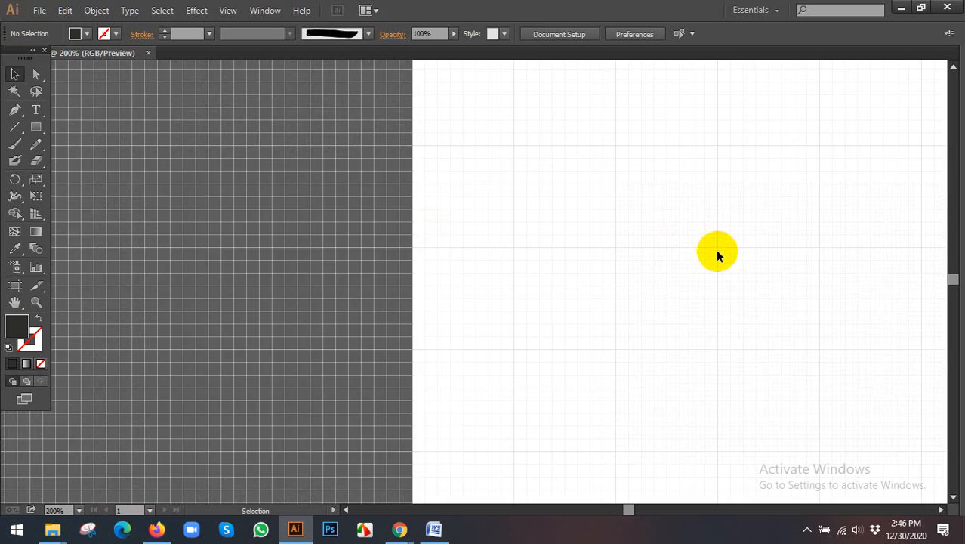
key("space")
left_click_drag(663, 243, 584, 298)
left_click_drag(518, 208, 553, 293)
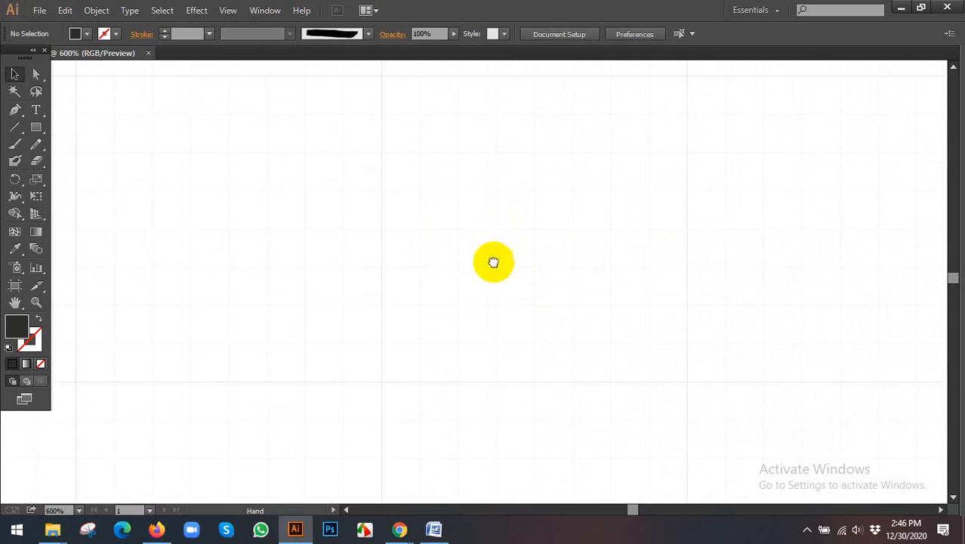
left_click_drag(493, 261, 504, 281)
left_click_drag(483, 250, 488, 250)
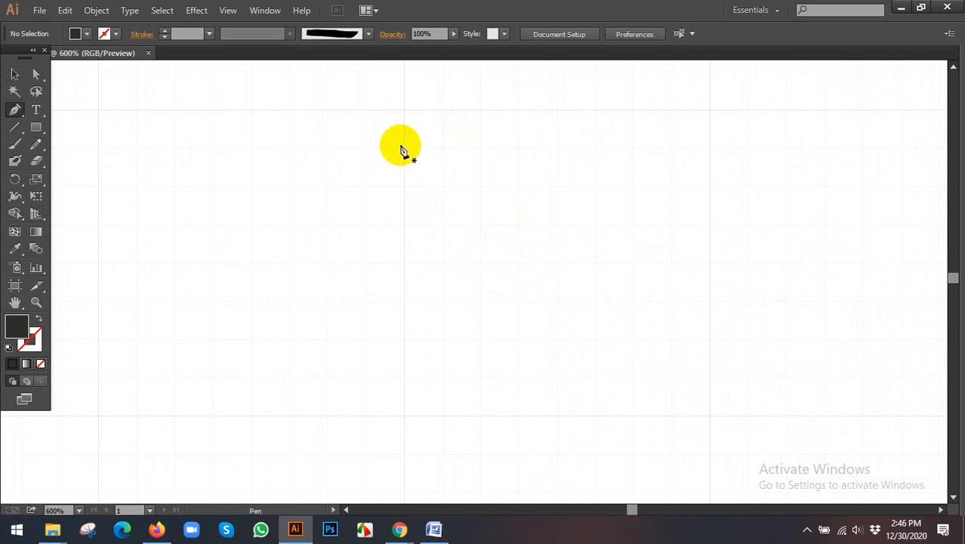
left_click(365, 148)
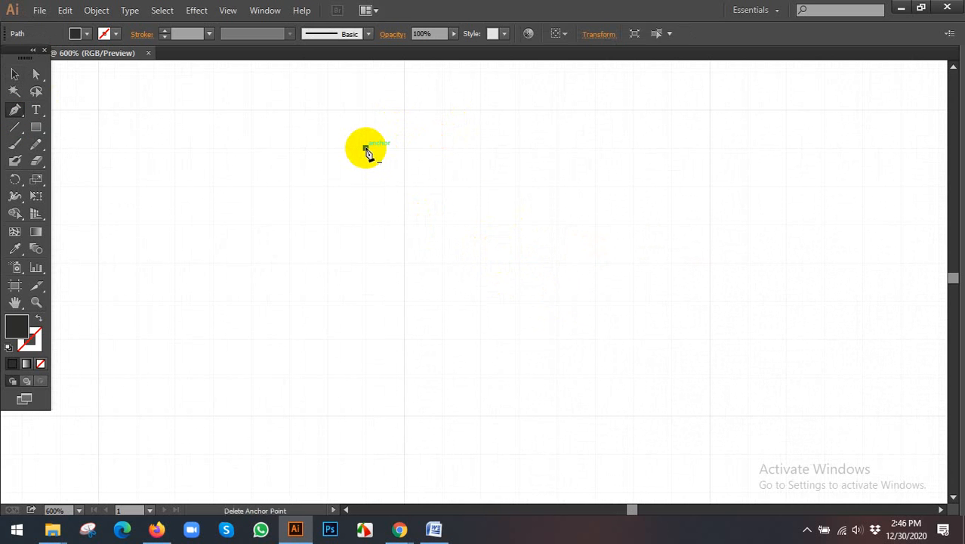
left_click(442, 148)
scroll(446, 213, "down", 3)
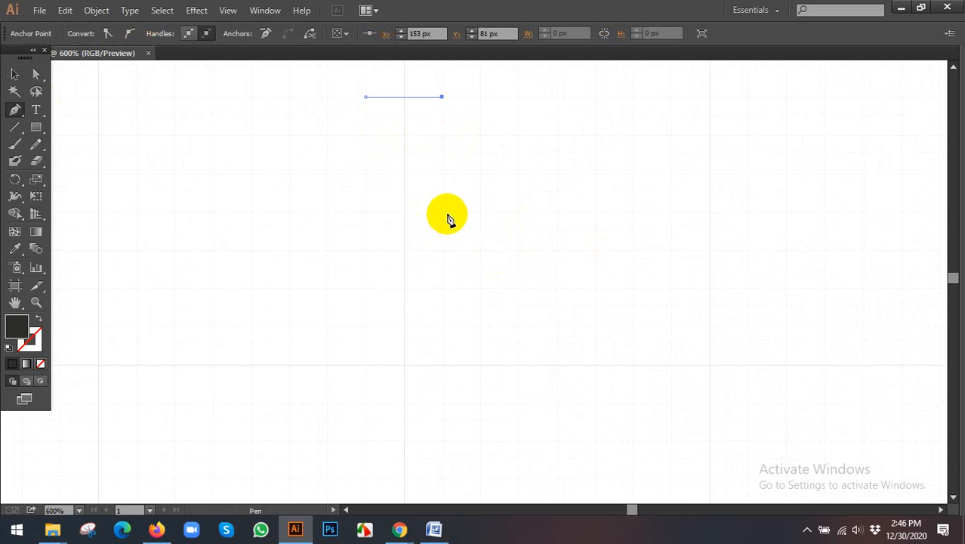
left_click(443, 274)
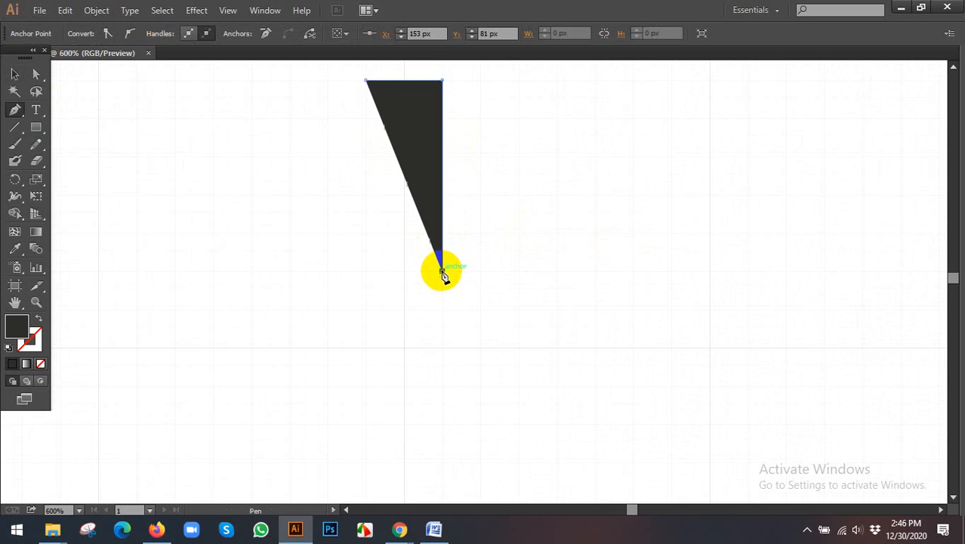
left_click(39, 319)
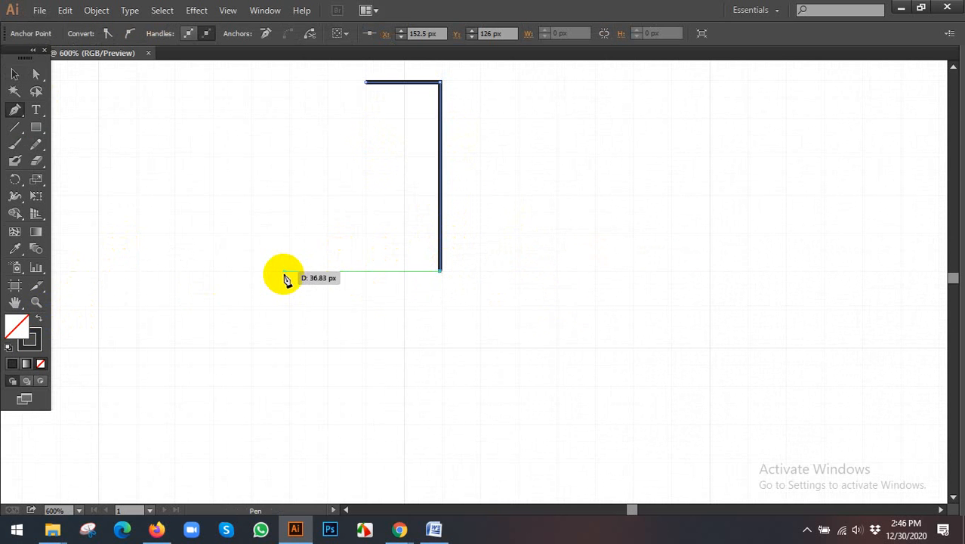
- Extend the path from its lower end with a horizontal segment about 36 px to the left, following the reference letter
scroll(356, 274, "down", 3)
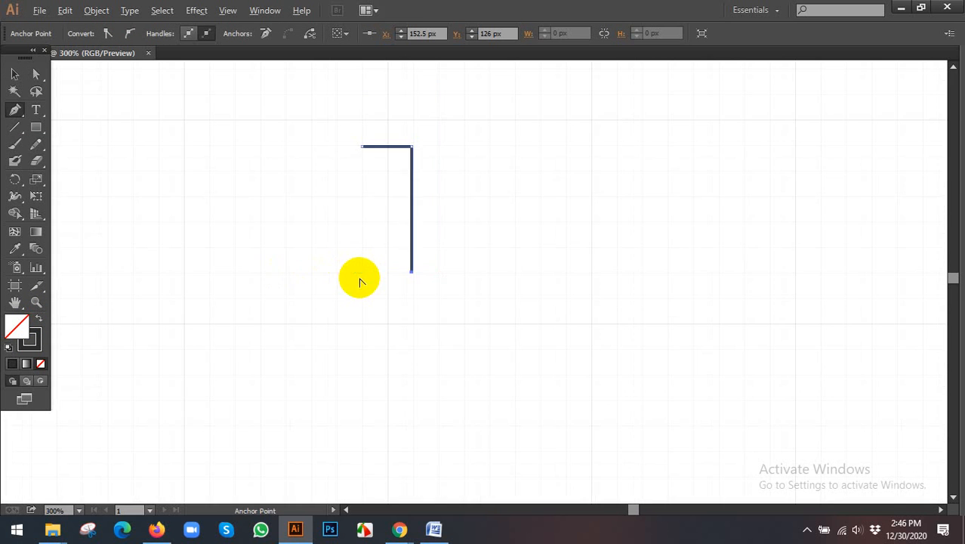
left_click_drag(325, 289, 739, 257)
scroll(680, 263, "down", 2)
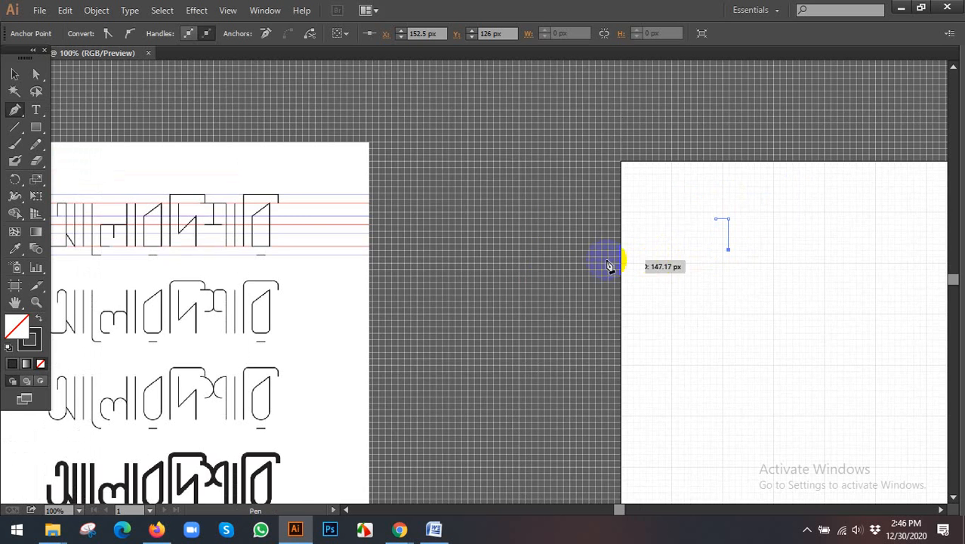
left_click_drag(531, 270, 408, 256)
scroll(593, 250, "up", 3)
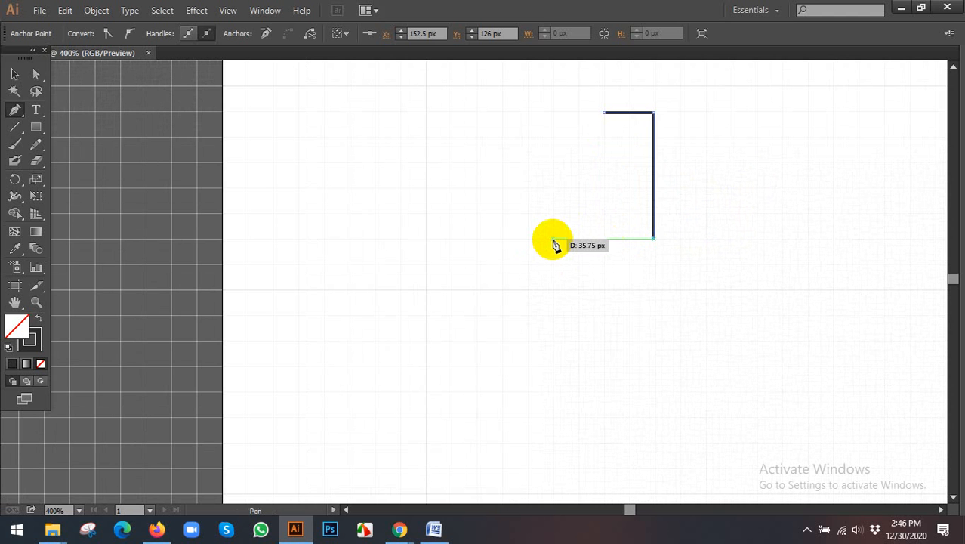
scroll(553, 242, "up", 3)
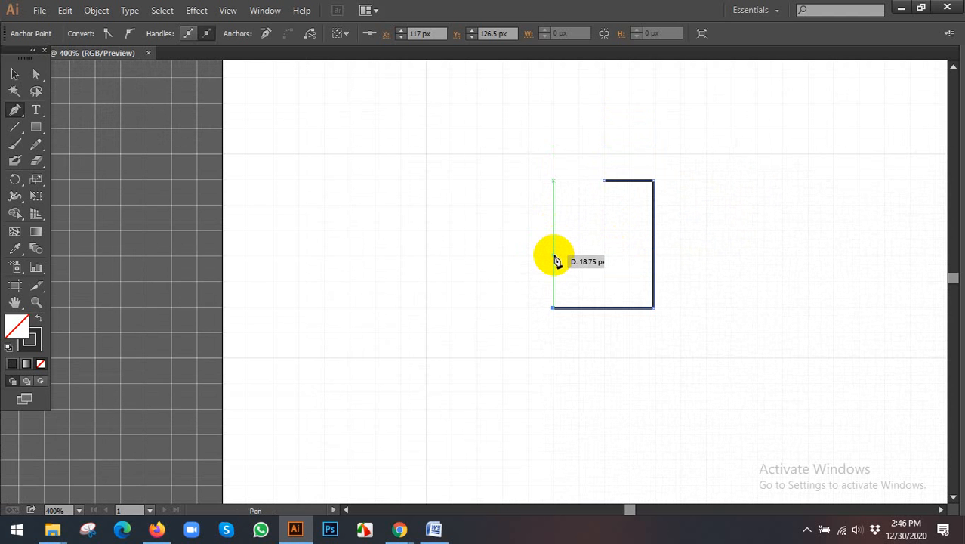
- Extend the path's lower-left end upward with a vertical segment about 18 px long and deselect the path
left_click(553, 258)
left_click_drag(637, 278, 459, 262)
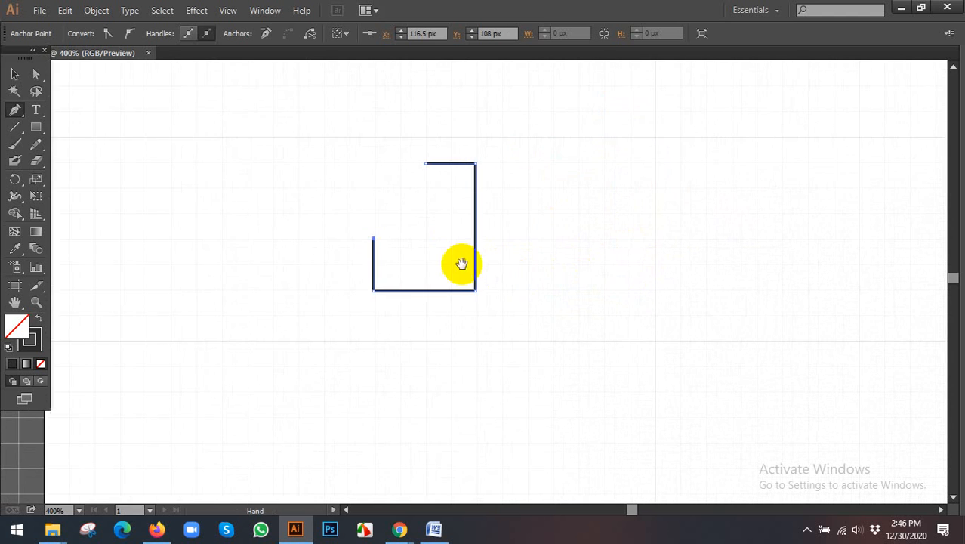
left_click(315, 175, "ctrl")
scroll(519, 198, "up", 1)
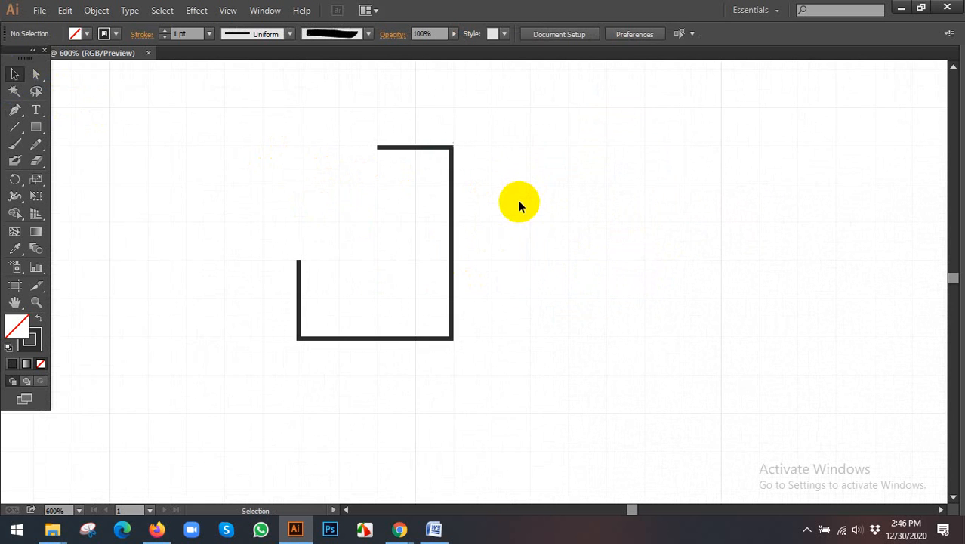
left_click_drag(510, 209, 491, 212)
- Try rounding the path's upper-right corner to a radius of about 17.33 px with the Direct Selection Tool
left_click(434, 218)
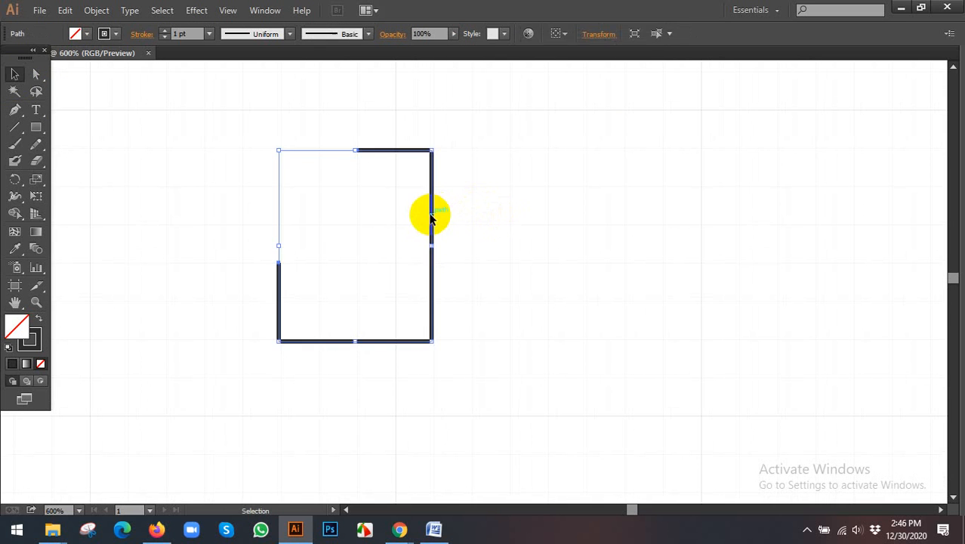
left_click(36, 79)
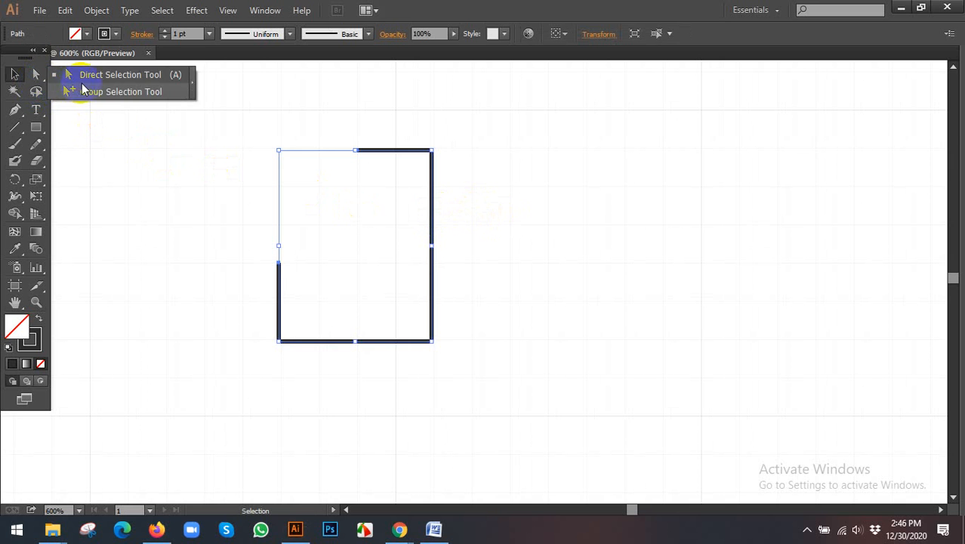
left_click(120, 74)
left_click_drag(420, 162, 388, 277)
left_click(435, 156)
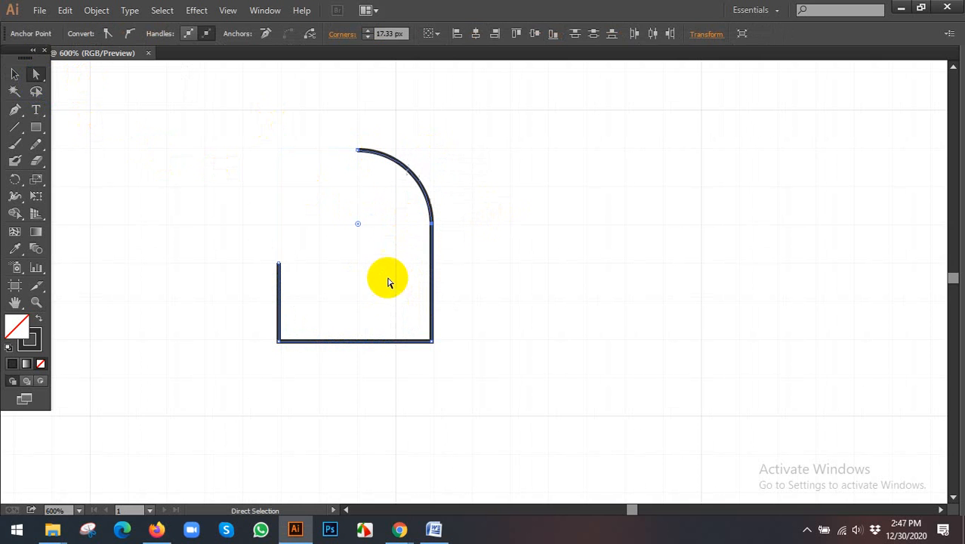
- Try rounding the path's two lower corners and undo all the corner rounding
left_click(278, 341)
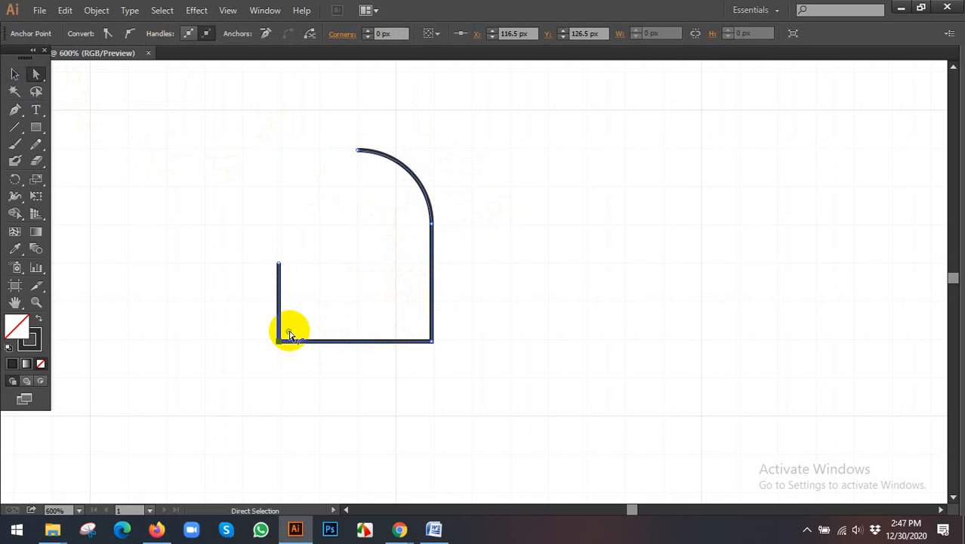
left_click_drag(289, 335, 366, 274)
key("ctrl+z")
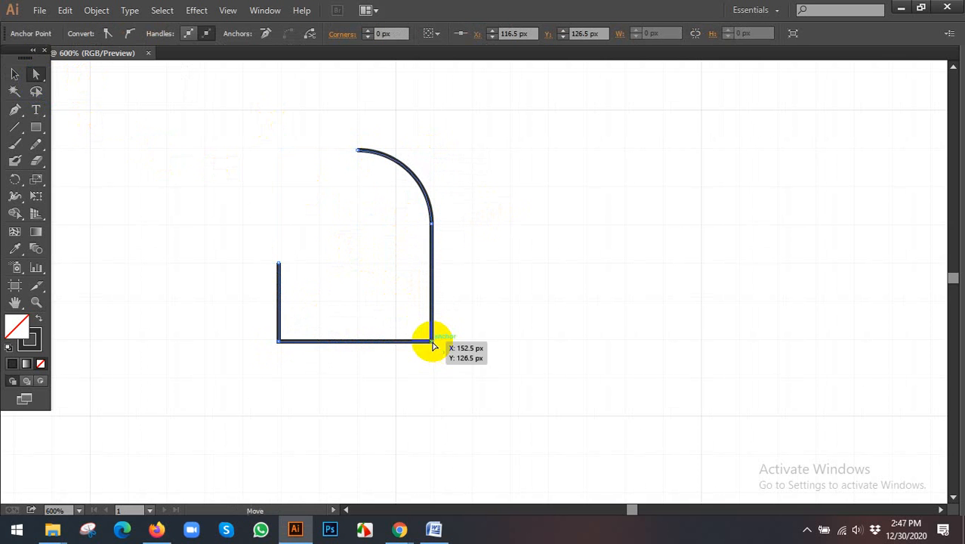
left_click(433, 343)
left_click_drag(424, 330, 313, 250)
key("ctrl+z")
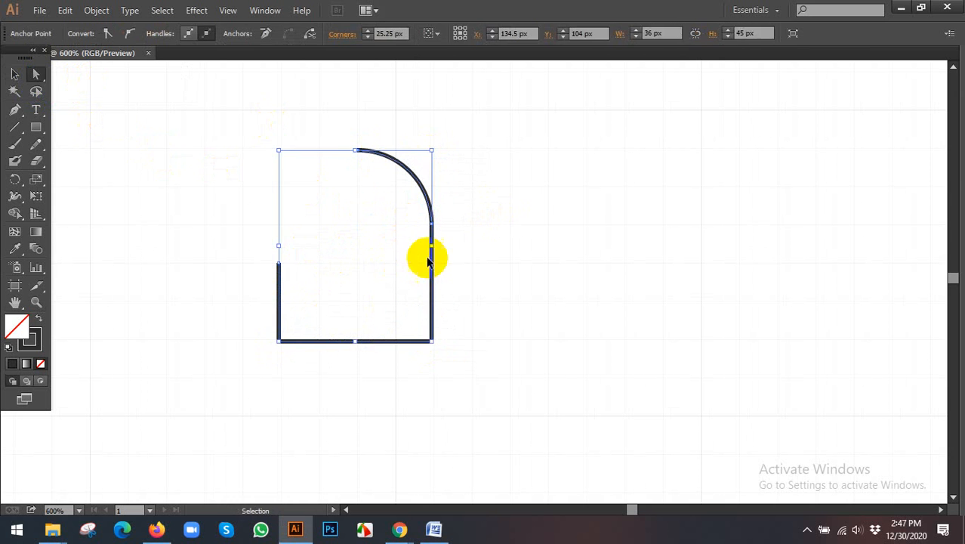
left_click(508, 244)
key("ctrl+z")
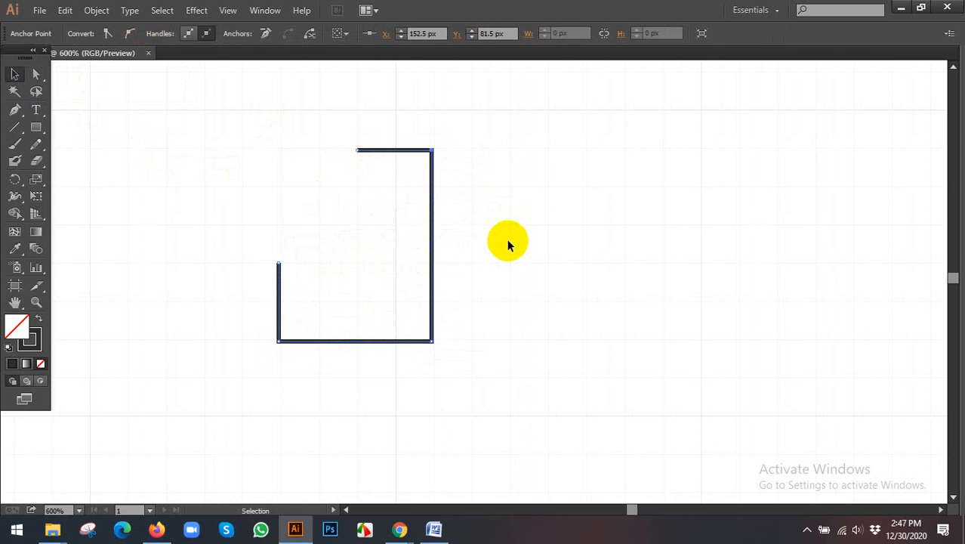
- Check the reference lettering beside the artboard and delete the drawn path
scroll(508, 243, "down", 4)
scroll(472, 243, "down", 2)
key("space")
left_click_drag(345, 251, 587, 247)
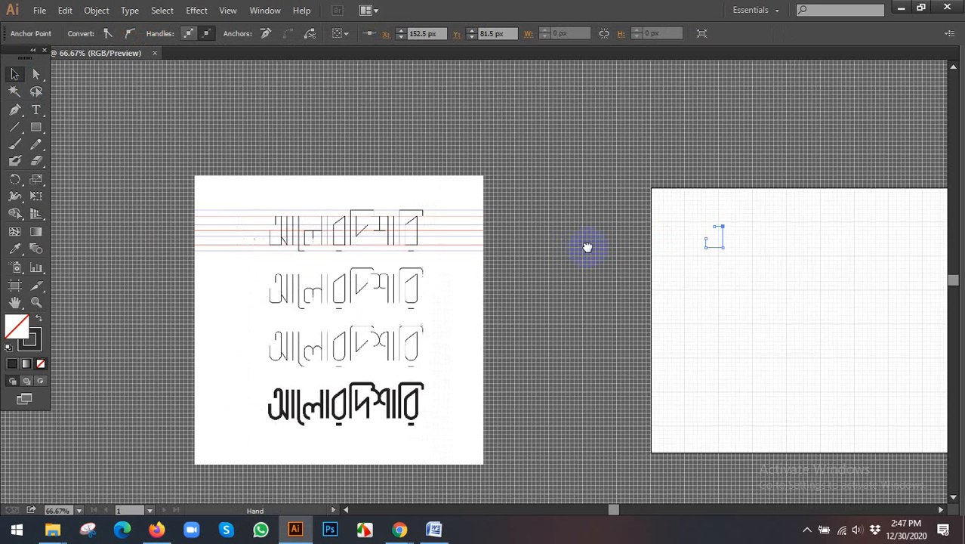
scroll(301, 224, "up", 1)
key("space")
left_click_drag(568, 282, 215, 297)
scroll(639, 268, "up", 3)
left_click_drag(289, 156, 530, 346)
key("Delete")
scroll(423, 210, "up", 1)
key("space")
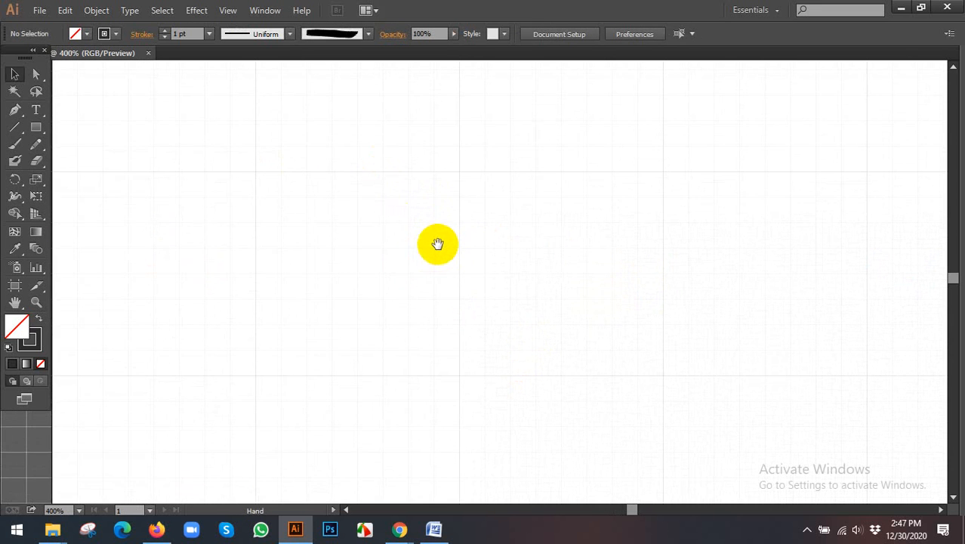
left_click_drag(437, 243, 438, 278)
left_click(14, 110)
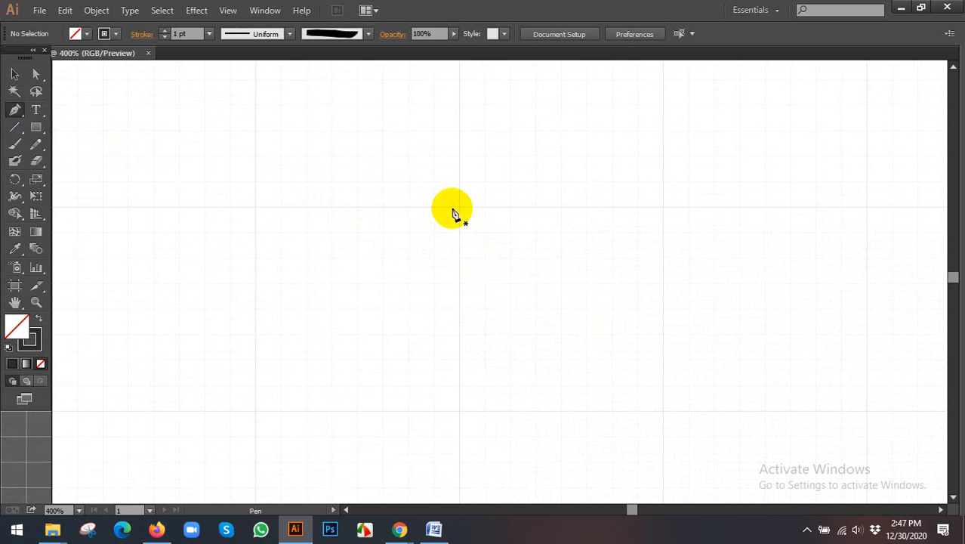
left_click_drag(459, 207, 512, 215)
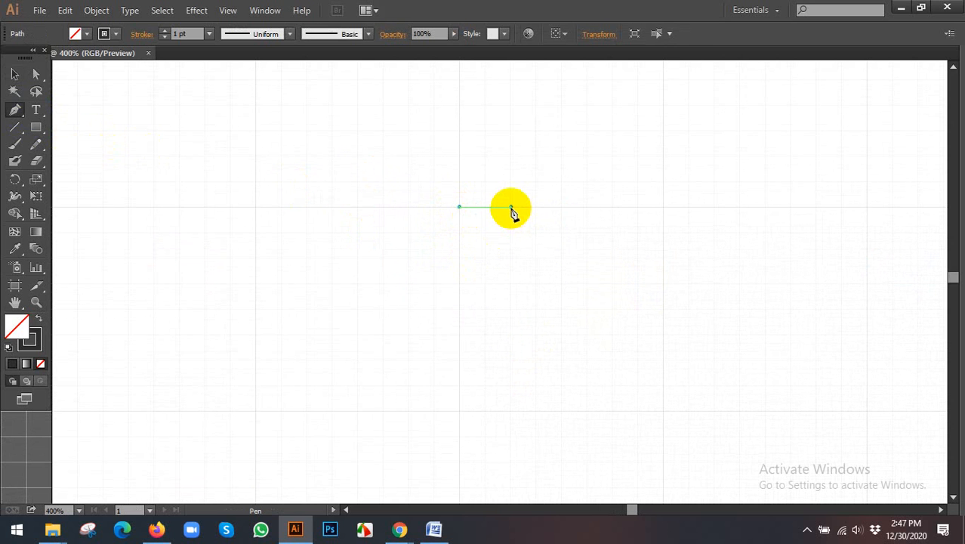
left_click(511, 207)
scroll(502, 245, "down", 2)
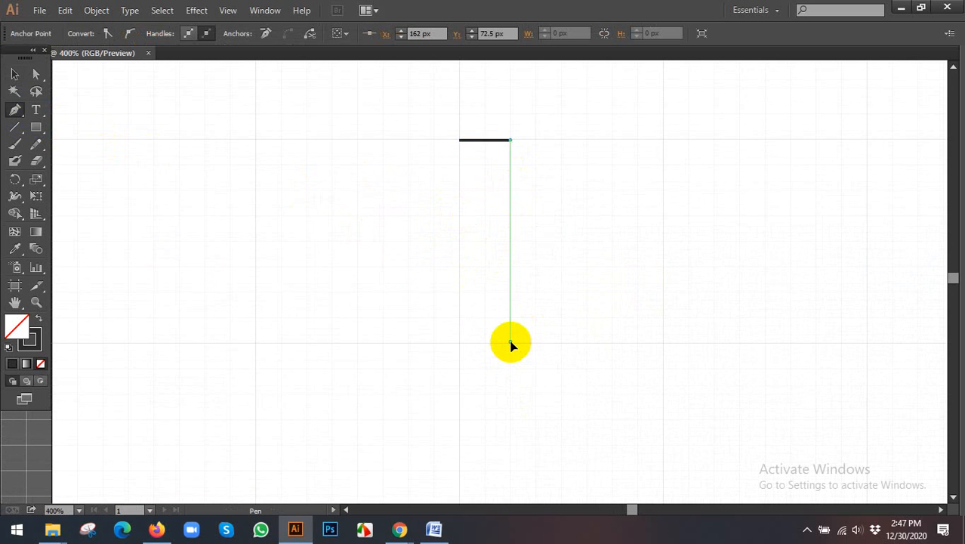
left_click(511, 344)
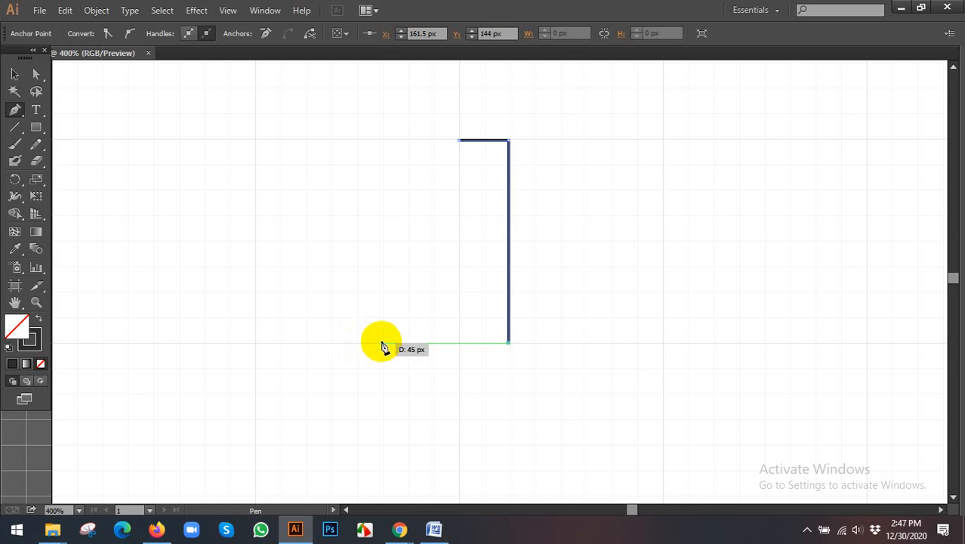
key("ctrl+z")
key("ctrl+z")
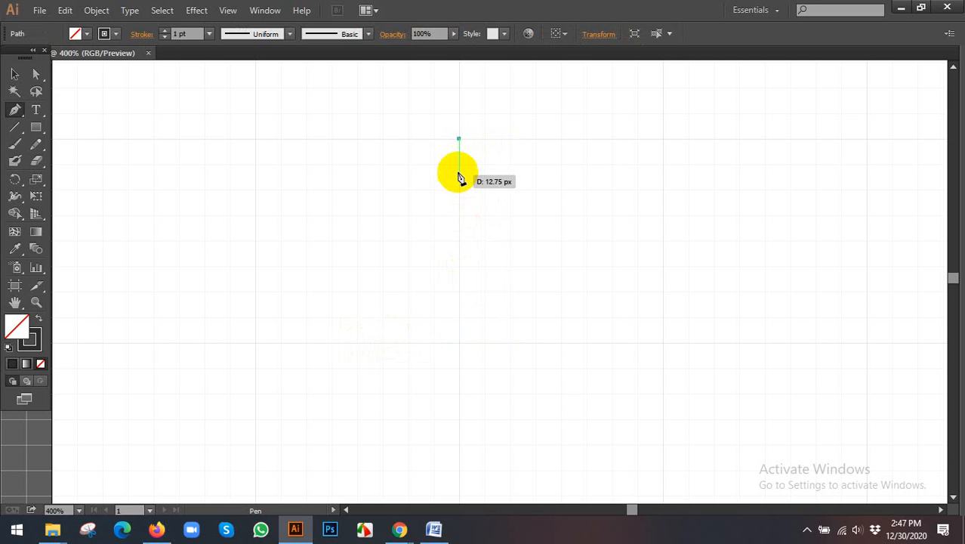
left_click(459, 166)
left_click(459, 166)
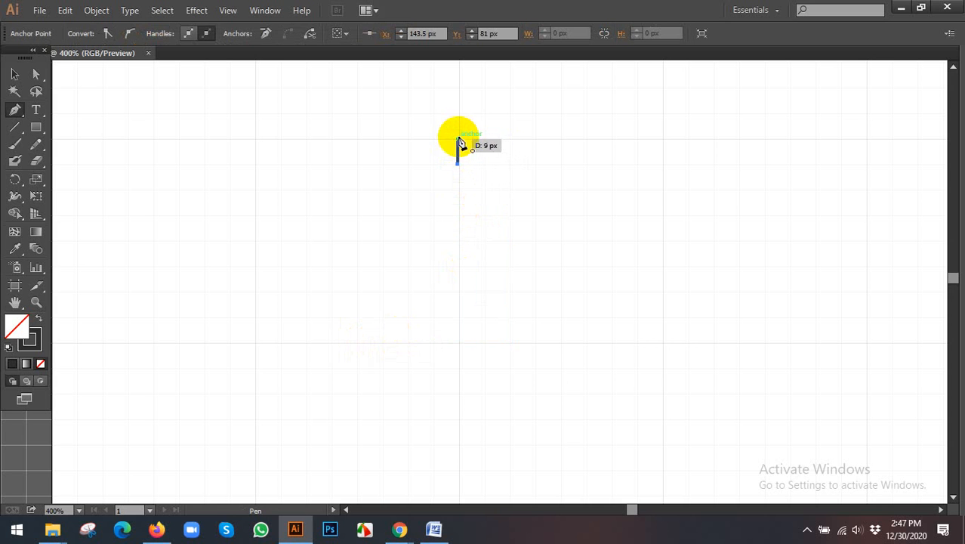
left_click(458, 142)
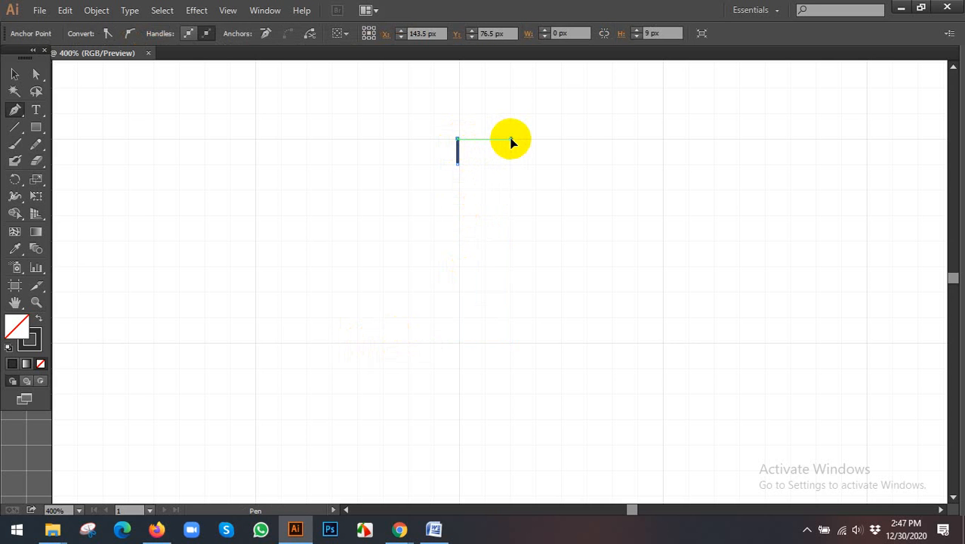
left_click(510, 139)
key("ctrl+z")
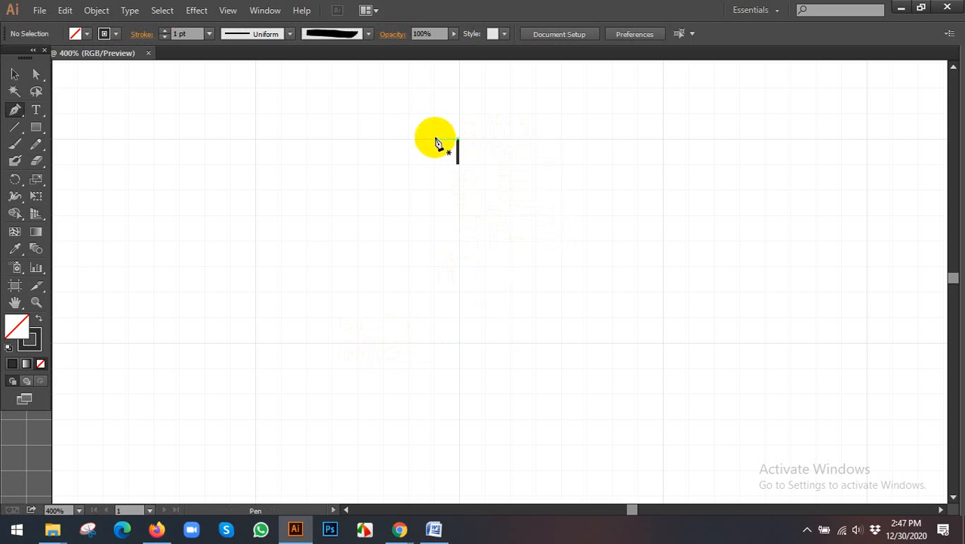
left_click(14, 73)
left_click_drag(396, 119, 644, 303)
key("Delete")
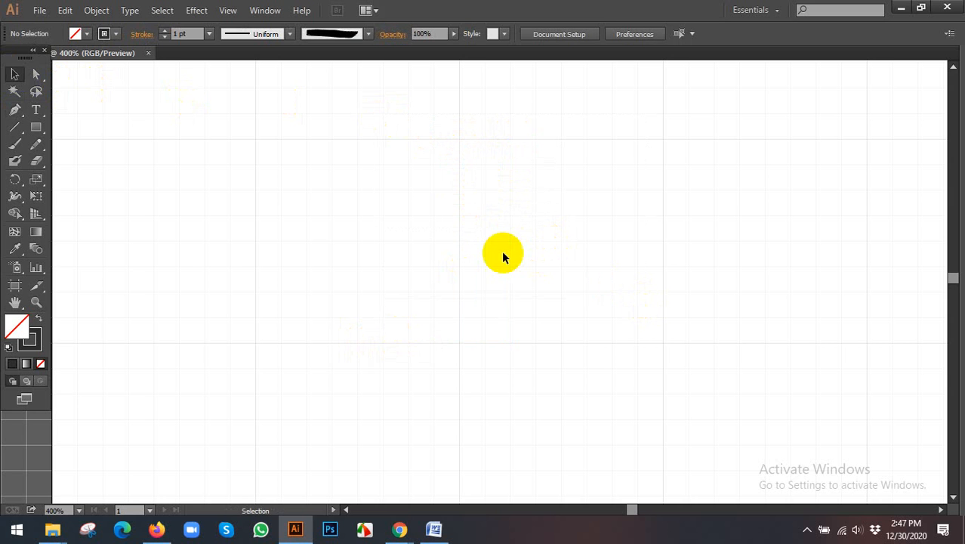
- Draw the first letter as one Pen path, about 18 px up, 18 px right, 72 px down, 45 px left and 36 px up
key("p")
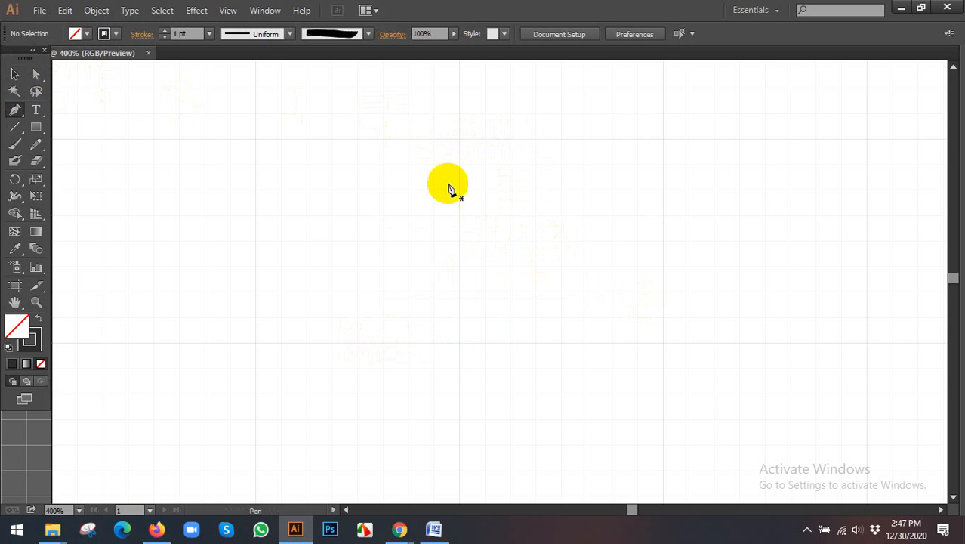
left_click(407, 180)
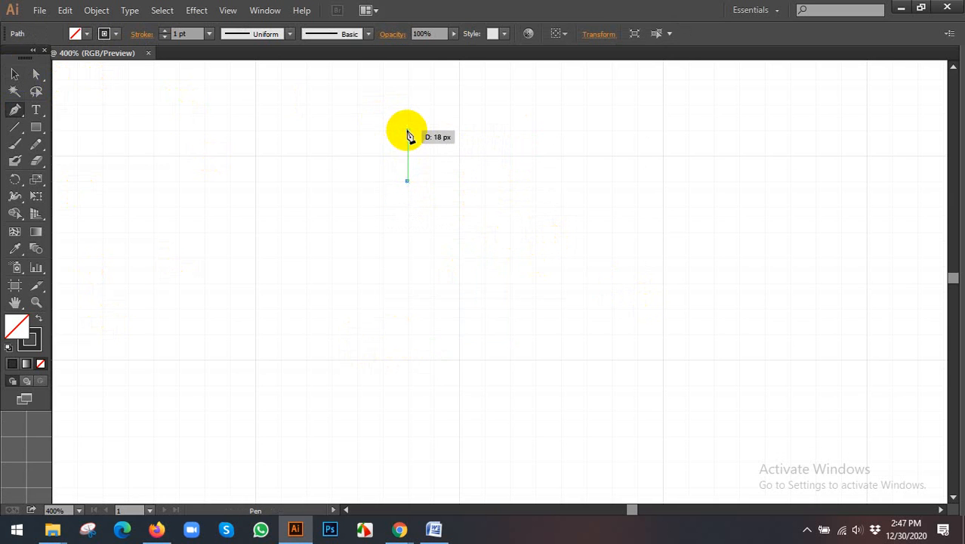
left_click(407, 131)
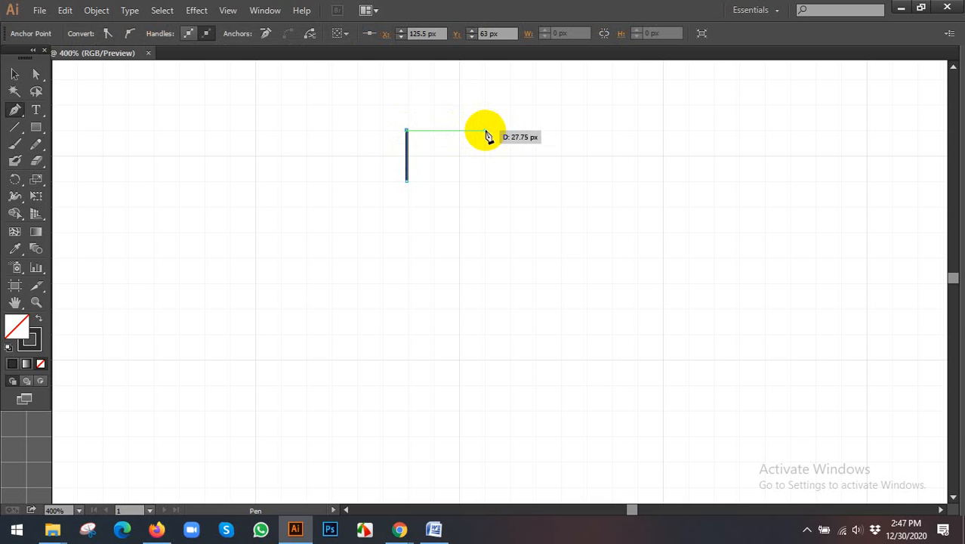
left_click(460, 133)
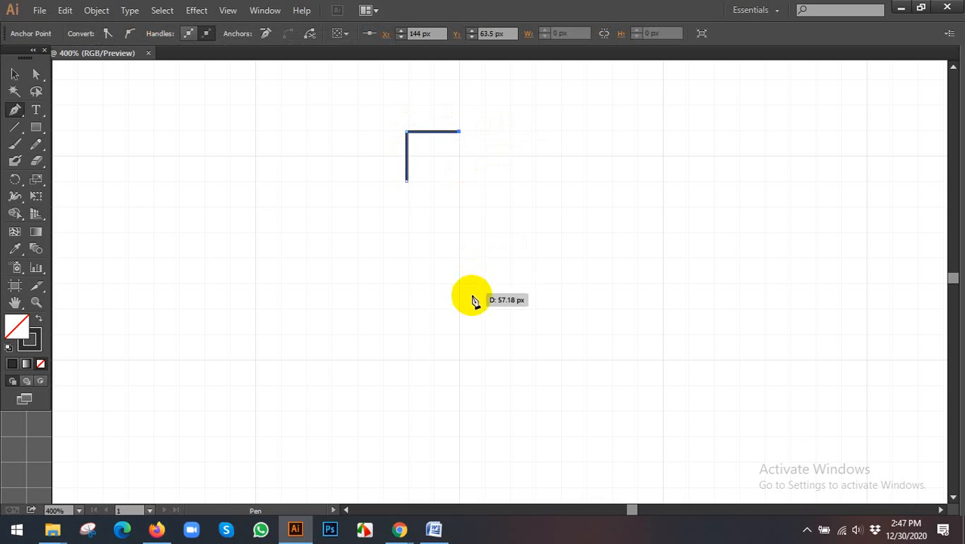
left_click(460, 335)
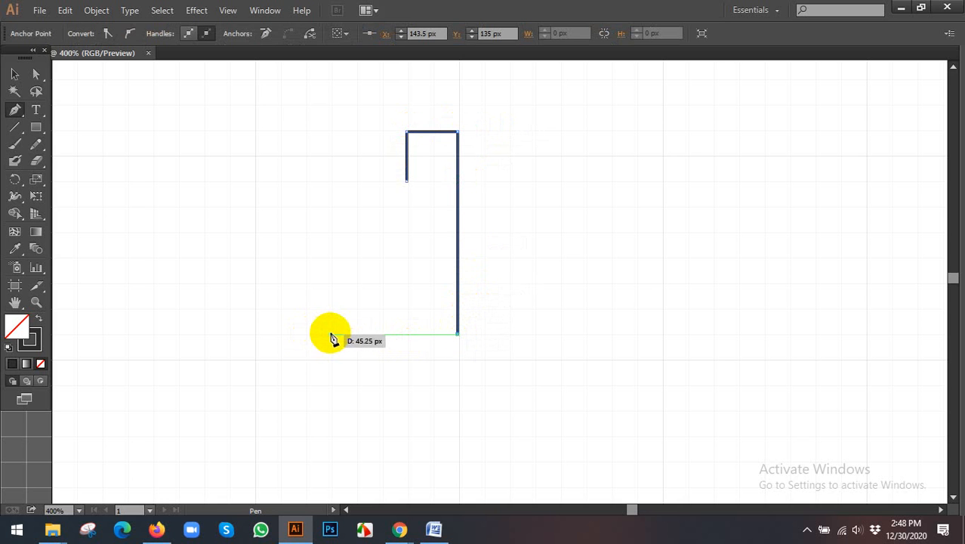
left_click(332, 334)
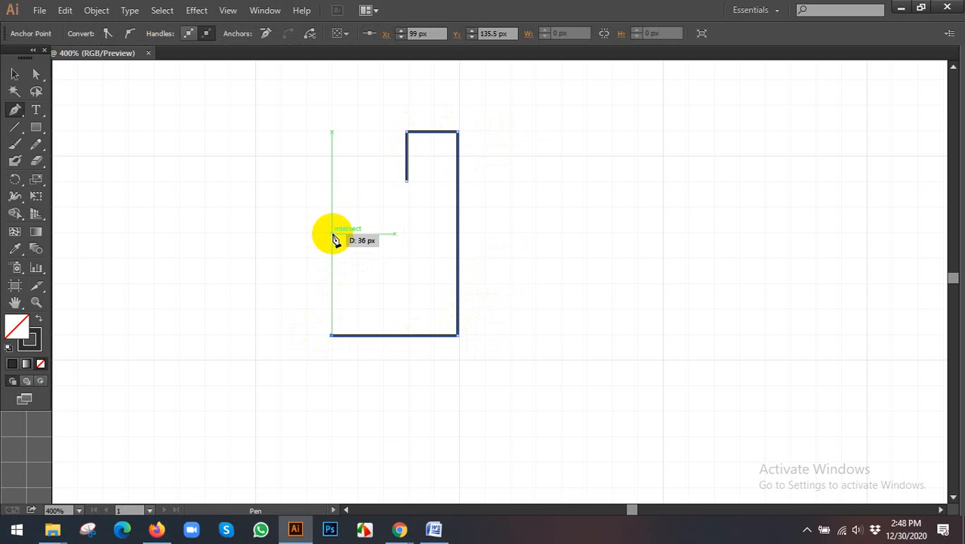
left_click(333, 234)
left_click(15, 74)
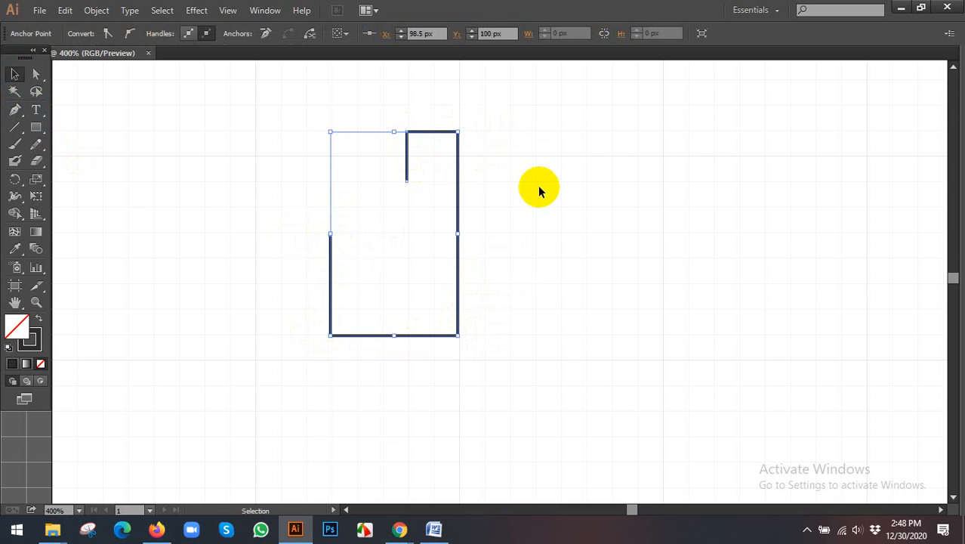
left_click(538, 190)
- Draw a separate vertical Pen line about 72 px long, about 18 px to the right of the first letter, level with its height
left_click_drag(538, 198, 496, 202)
left_click(16, 111)
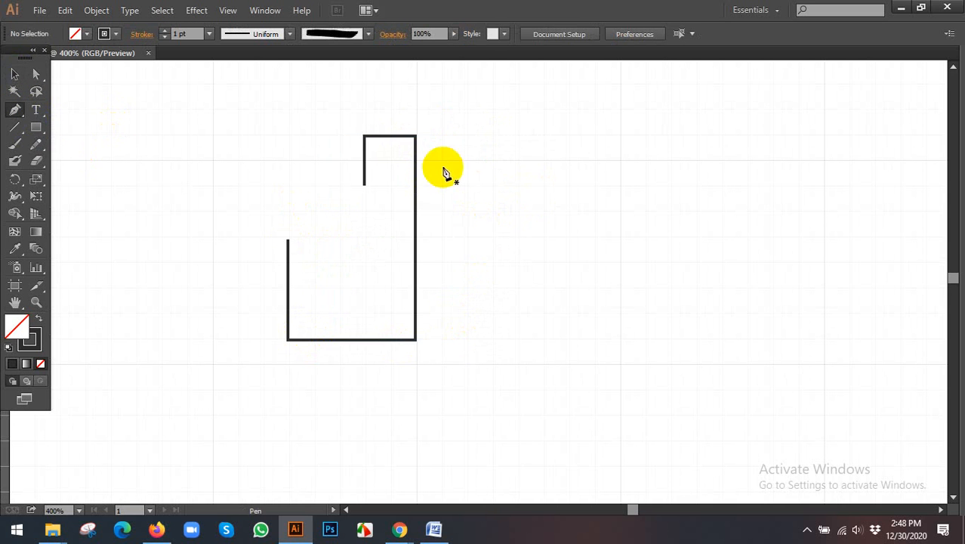
left_click(466, 137)
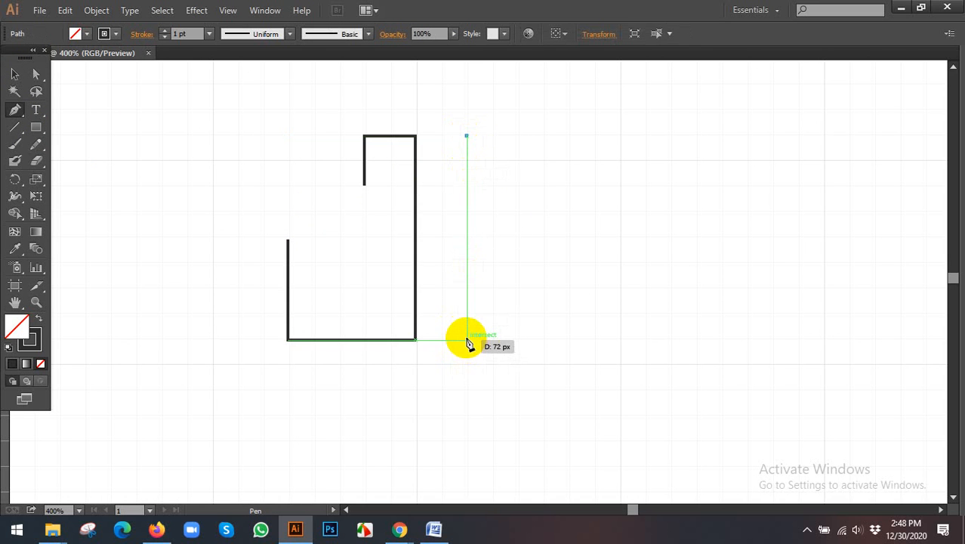
left_click(466, 340)
left_click(15, 74)
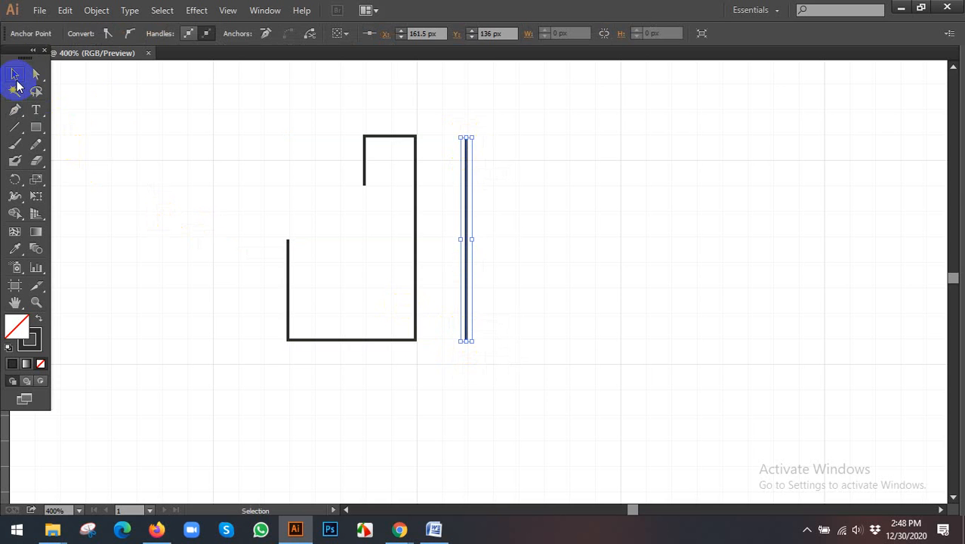
left_click(182, 147)
- Examine the letter shapes in the reference image and compare them with the strokes drawn on the artboard
left_click_drag(561, 224, 479, 237)
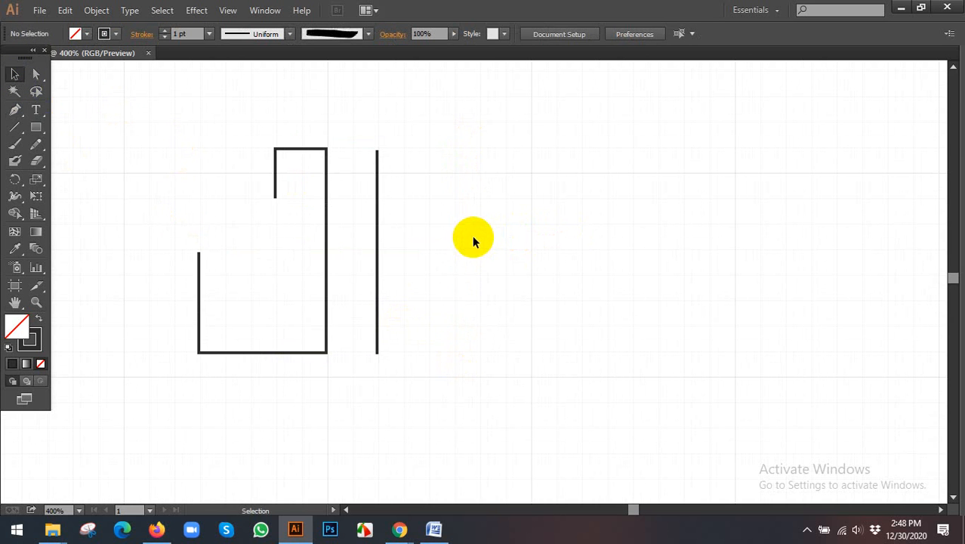
left_click_drag(488, 237, 436, 215)
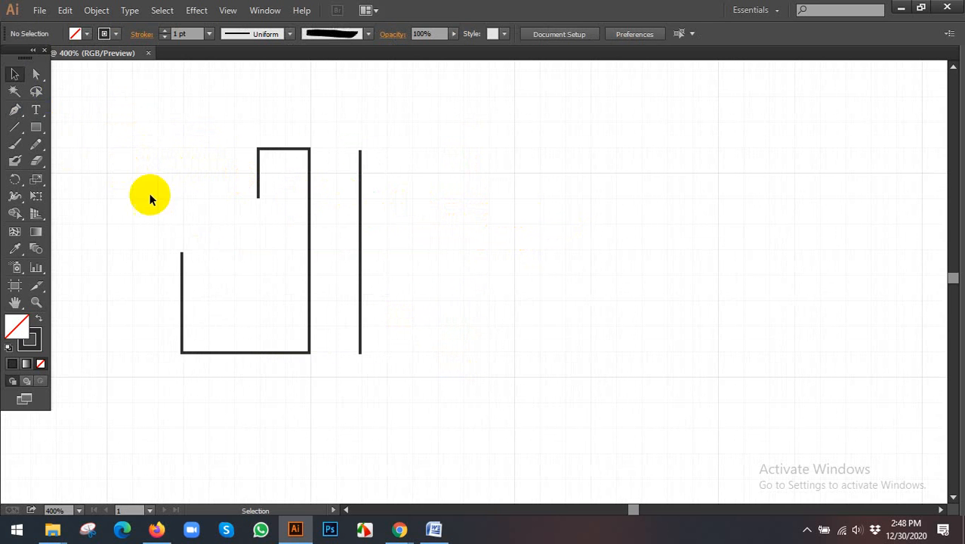
scroll(232, 222, "down", 4)
left_click_drag(219, 261, 647, 251)
left_click_drag(409, 267, 443, 268)
left_click_drag(342, 271, 495, 258)
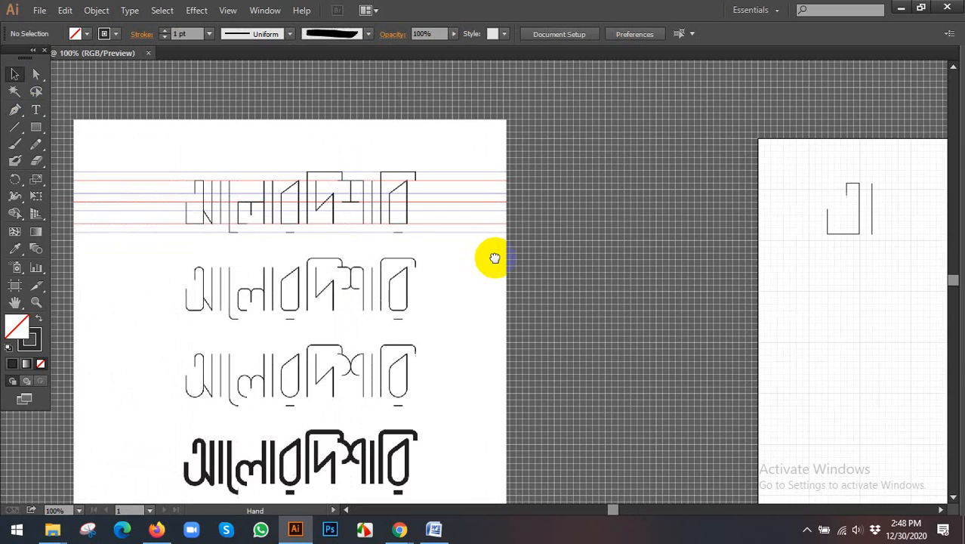
left_click_drag(436, 261, 389, 263)
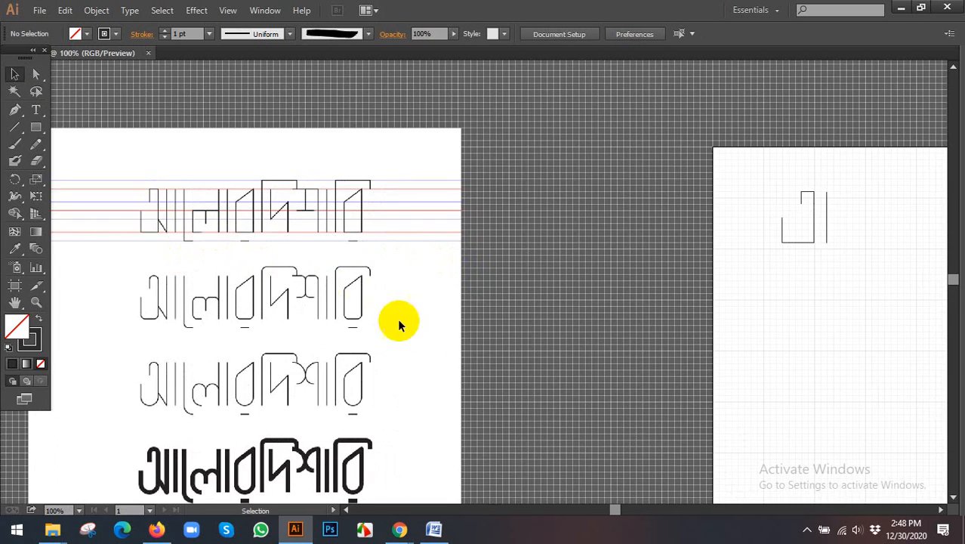
left_click_drag(427, 342, 322, 298)
scroll(629, 308, "up", 3)
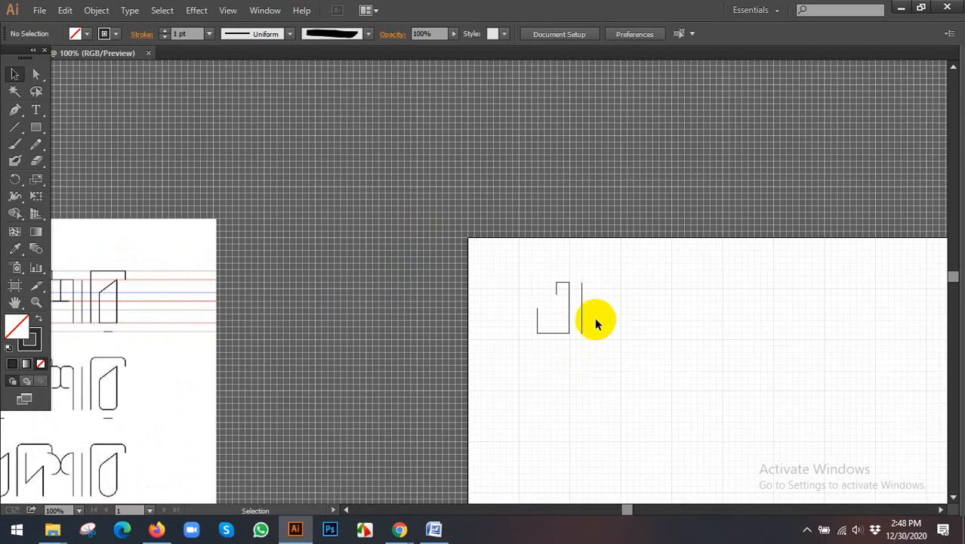
- Move the reference lettering image over to sit directly beside the artboard, level with the drawn strokes
scroll(592, 321, "up", 3)
scroll(583, 315, "down", 4)
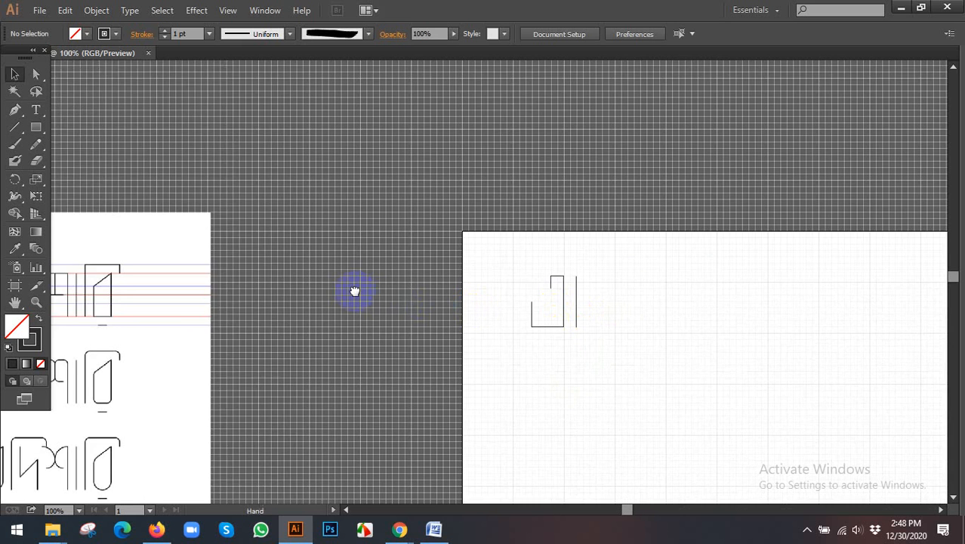
left_click_drag(355, 290, 456, 256)
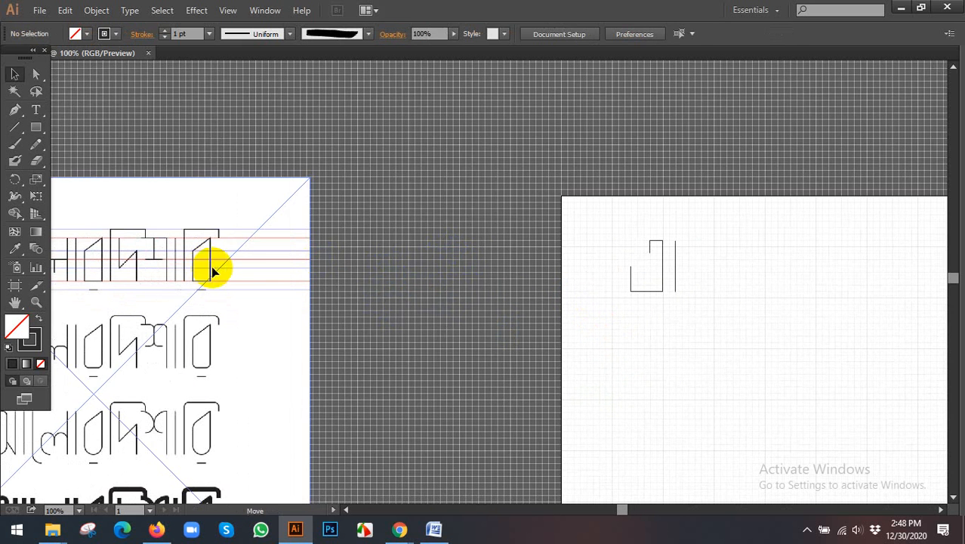
left_click_drag(212, 265, 447, 287)
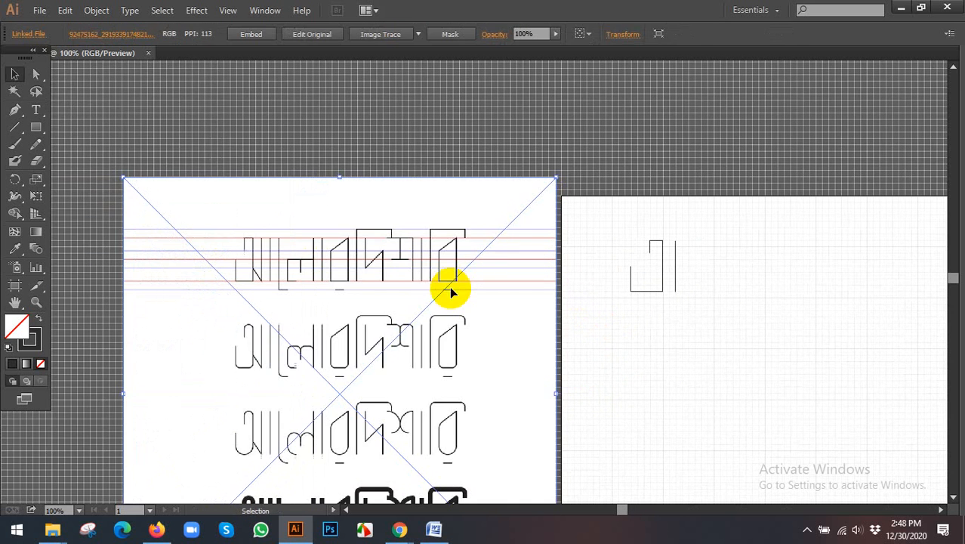
scroll(668, 277, "up", 1)
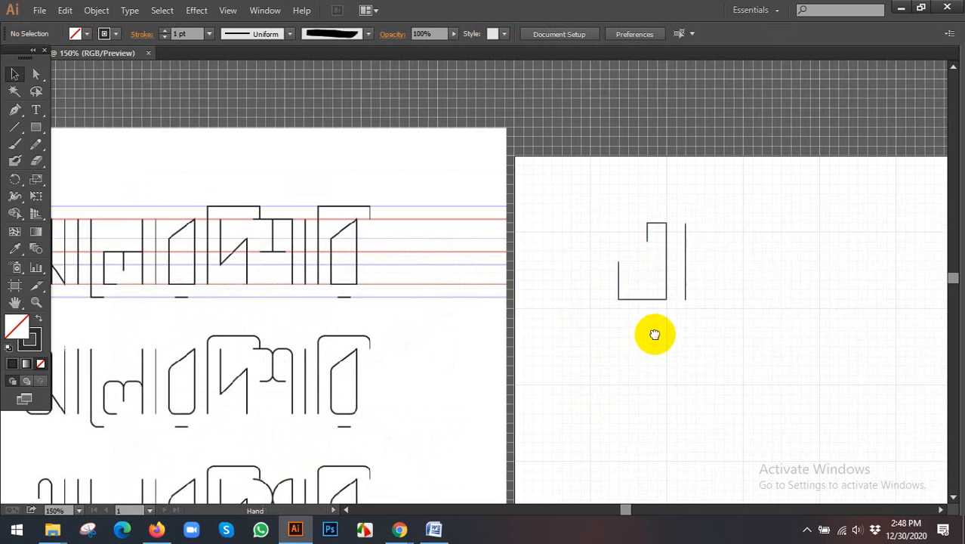
left_click_drag(652, 335, 695, 326)
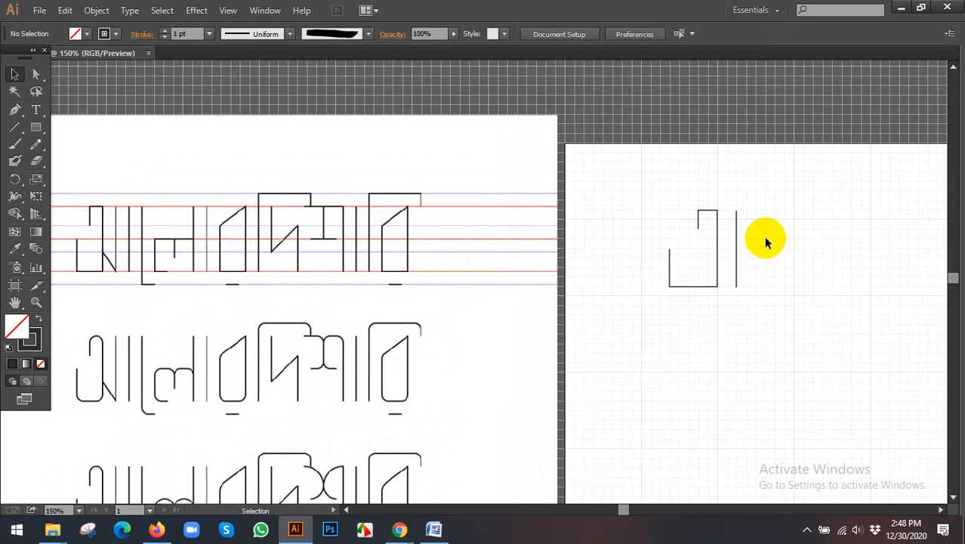
- Compare the tops of the first letter and the separate vertical line, and extend the line's upper end to the letter's top edge
left_click_drag(787, 254, 549, 273)
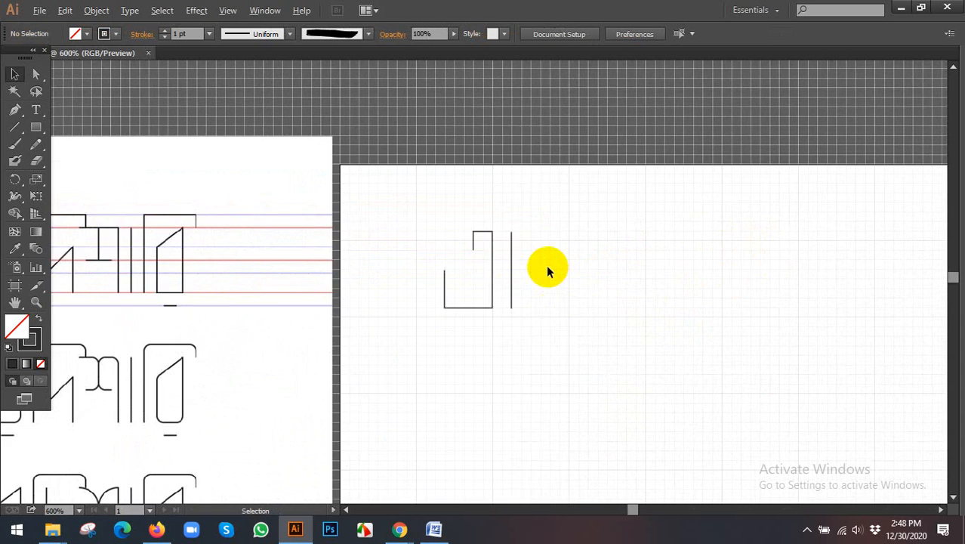
scroll(546, 264, "up", 4)
key("space")
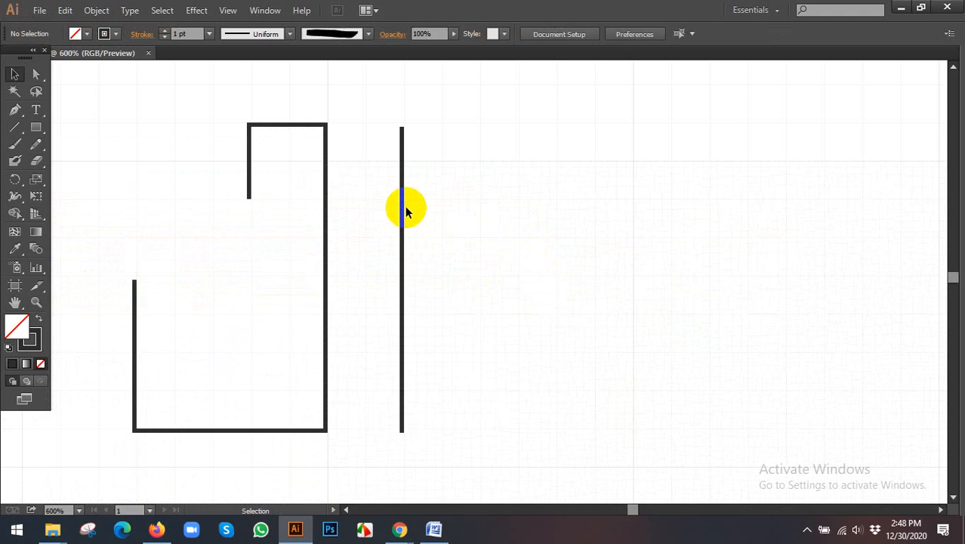
left_click(404, 157)
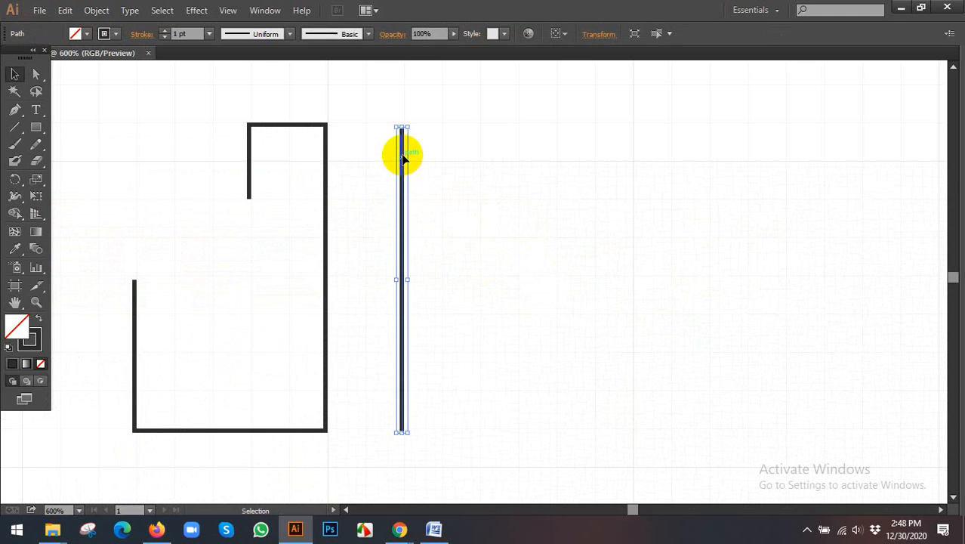
left_click(323, 127)
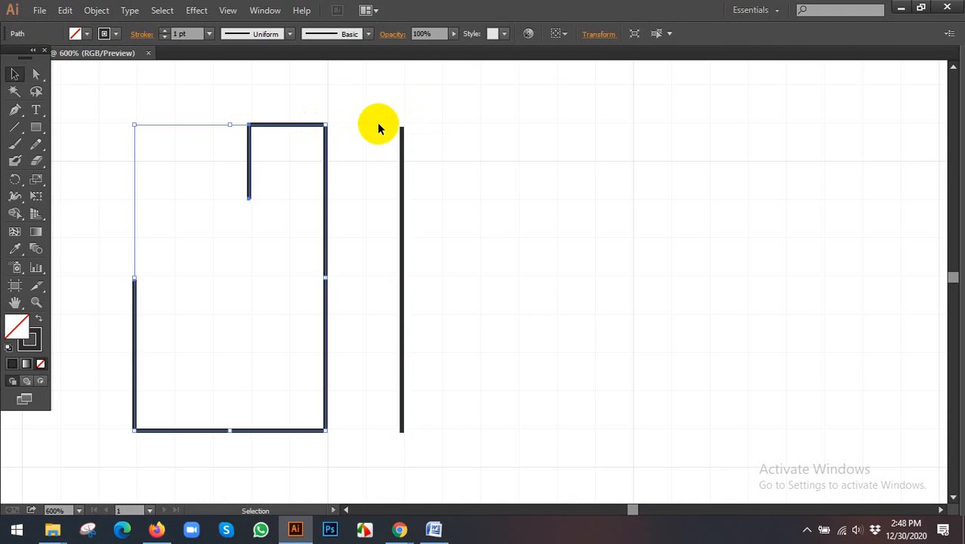
left_click(401, 134, "shift")
left_click(426, 135)
scroll(401, 132, "up", 1)
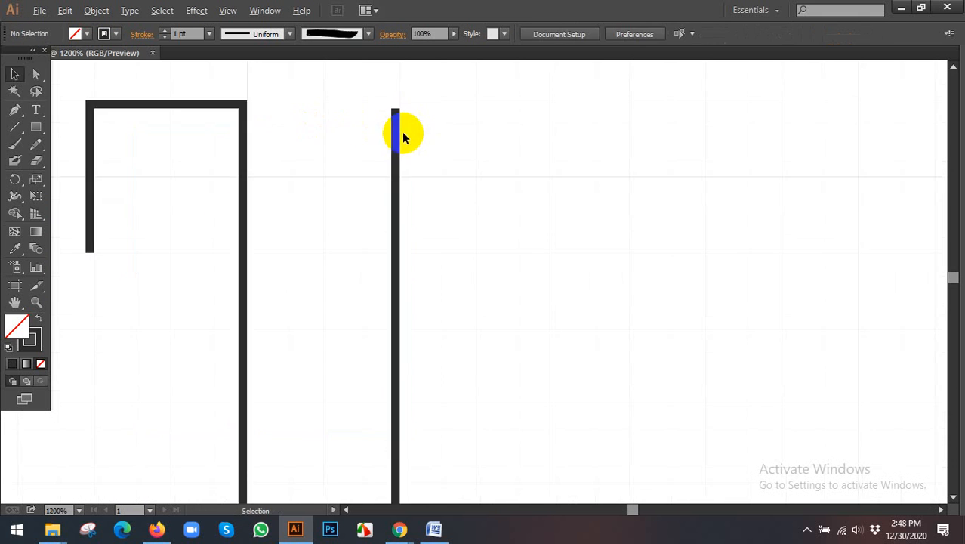
left_click(395, 115)
left_click_drag(395, 113, 392, 101)
left_click(456, 132)
left_click(238, 111)
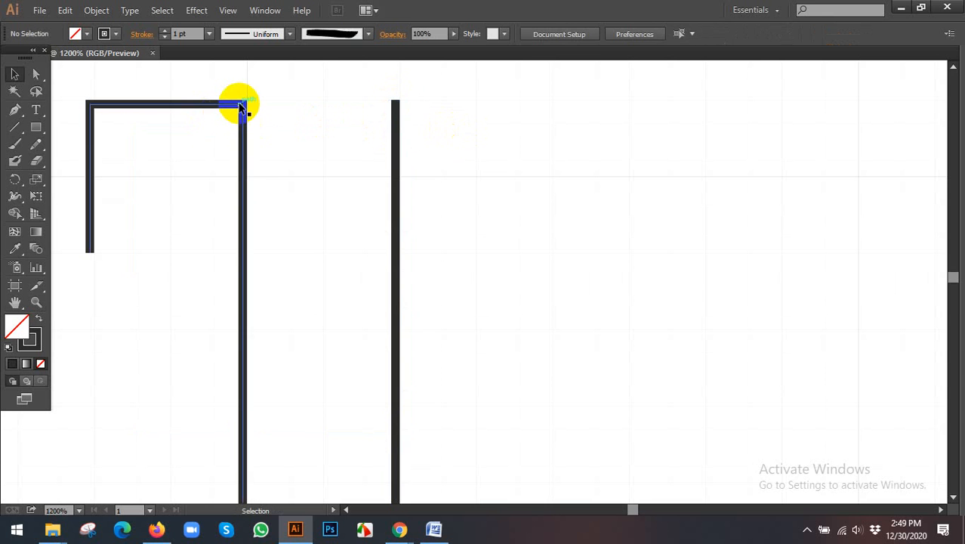
left_click(395, 109)
left_click(458, 128)
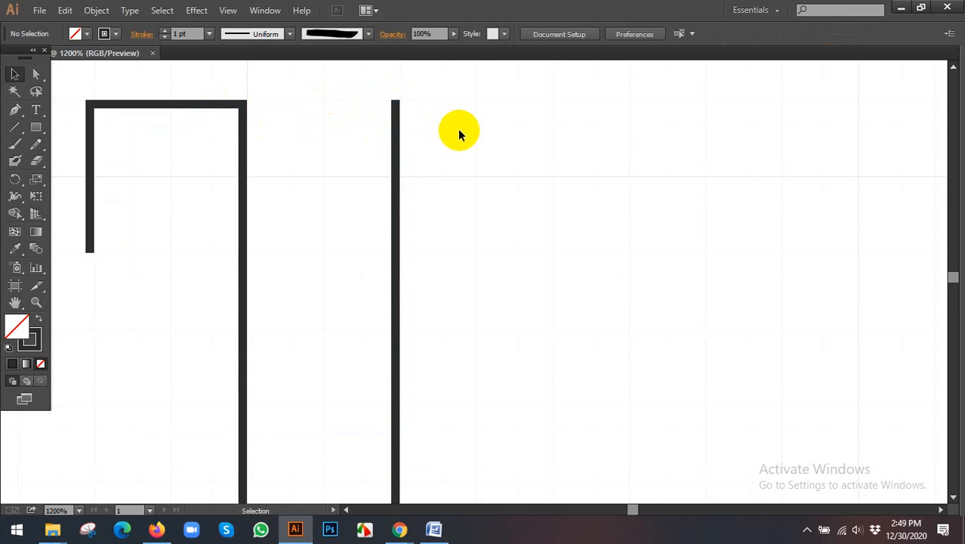
scroll(458, 128, "down", 2)
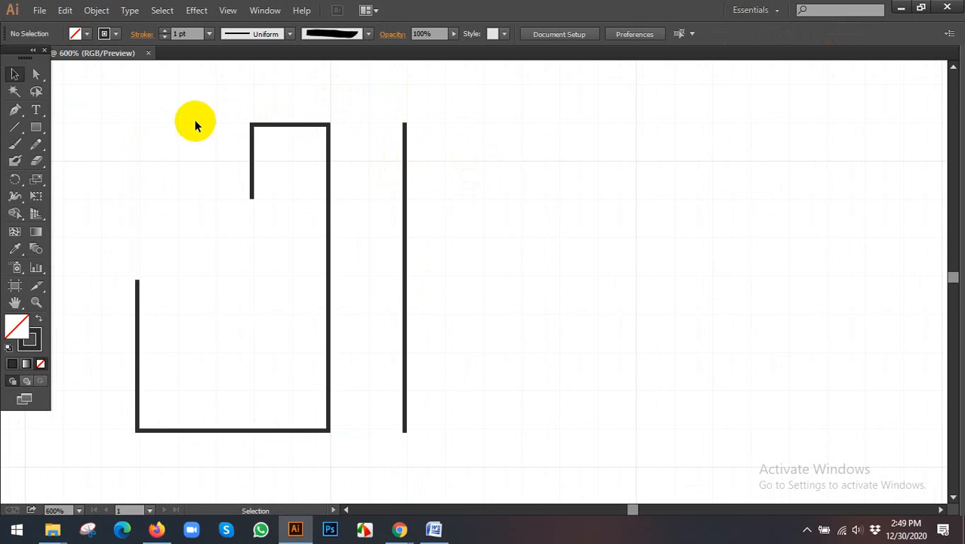
- Select the first letter and the vertical line together, try a 6 pt stroke, and set their stroke weight to 4 pt
left_click_drag(194, 121, 473, 229)
left_click(209, 35)
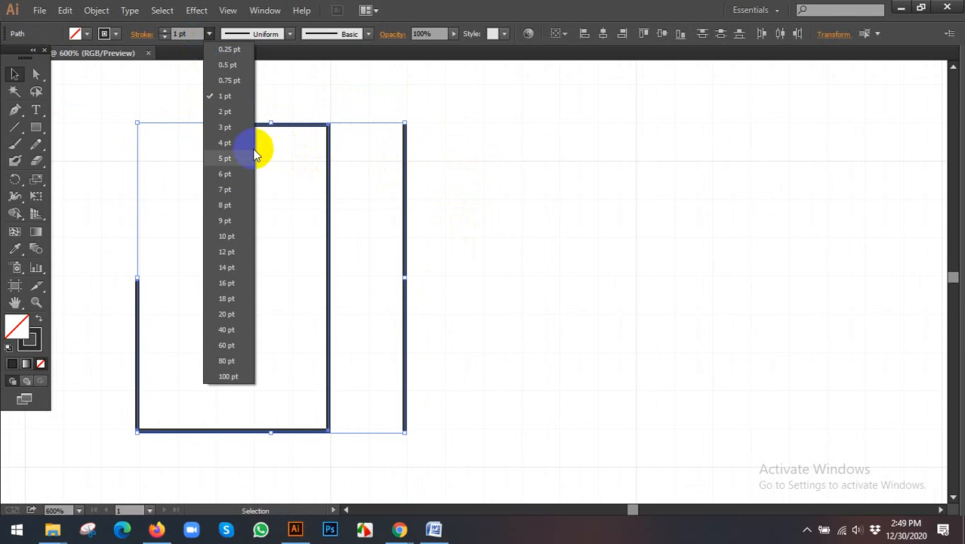
left_click(226, 174)
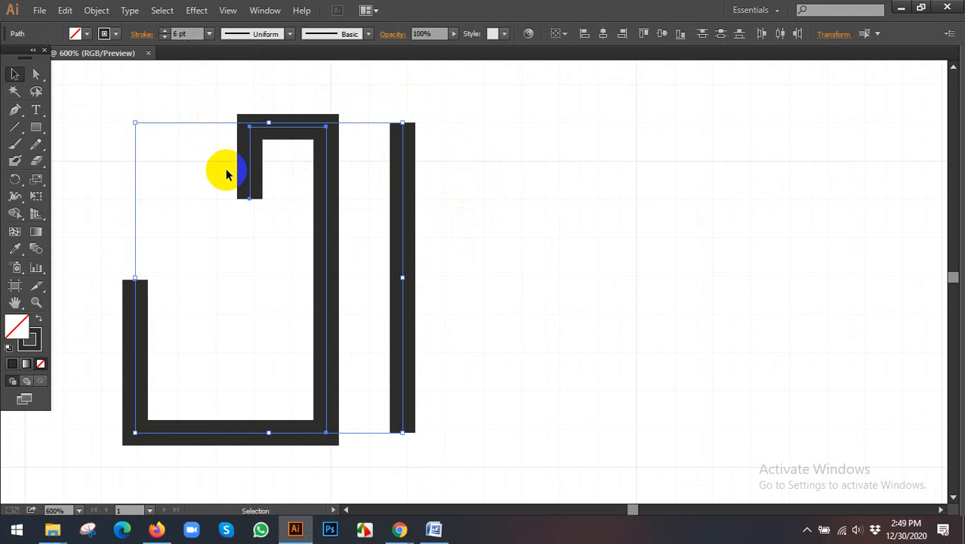
left_click(209, 35)
left_click(227, 143)
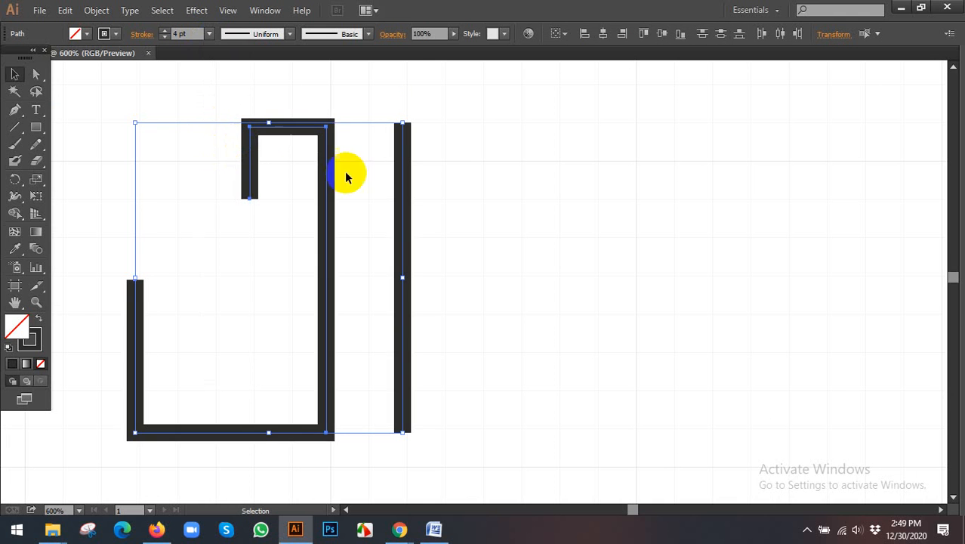
left_click(499, 194)
scroll(499, 193, "down", 2)
left_click_drag(500, 214, 468, 229)
scroll(461, 227, "up", 1)
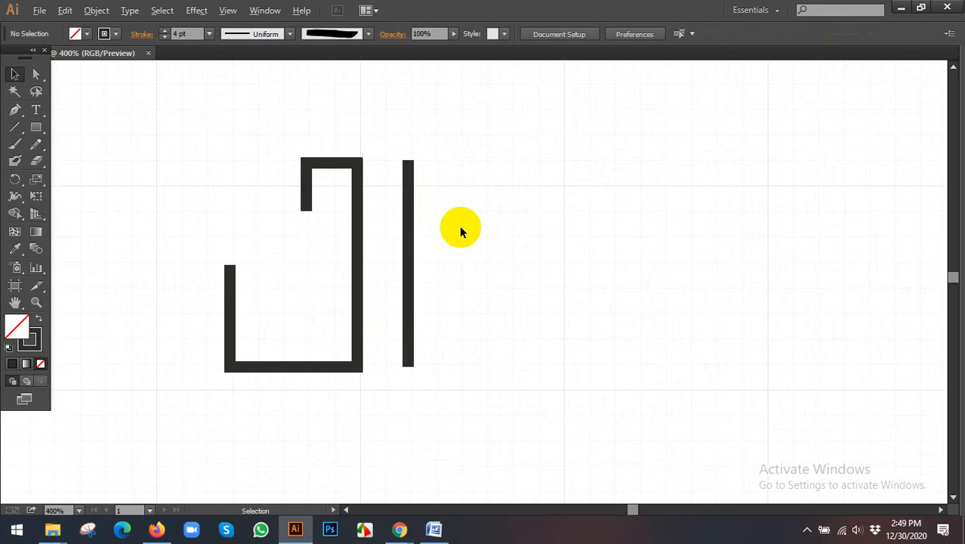
- Raise the first letter's bottom edge slightly, closer to the lower end of the vertical line
scroll(406, 402, "up", 1)
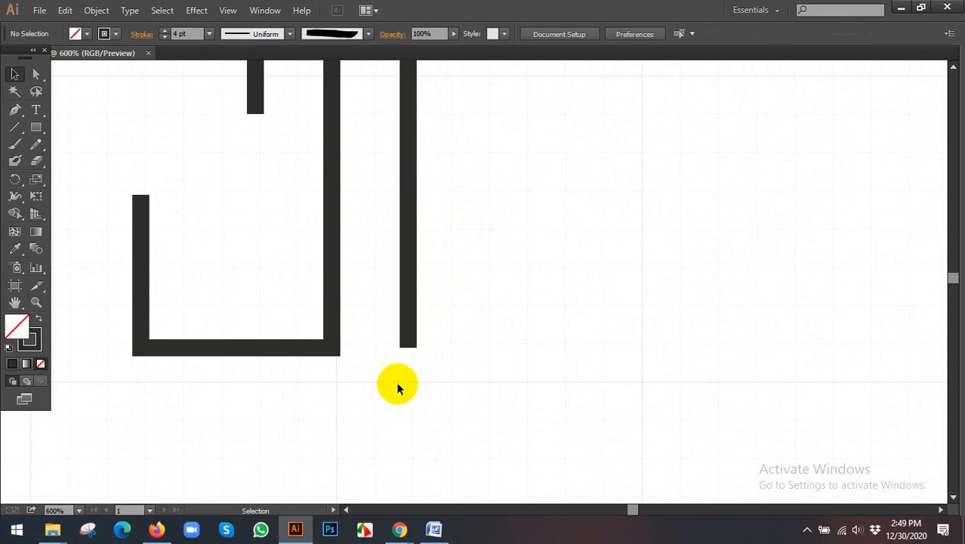
left_click(410, 303)
mouse_move(408, 345)
left_mouse_down()
mouse_move(409, 357)
mouse_move(411, 341)
left_mouse_up()
left_click(370, 344)
left_click(304, 348)
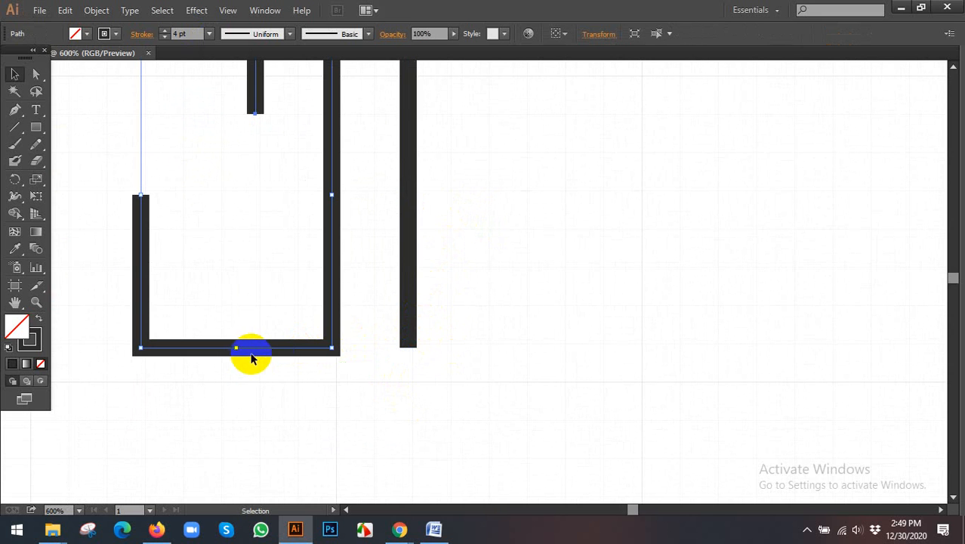
left_click_drag(238, 349, 236, 341)
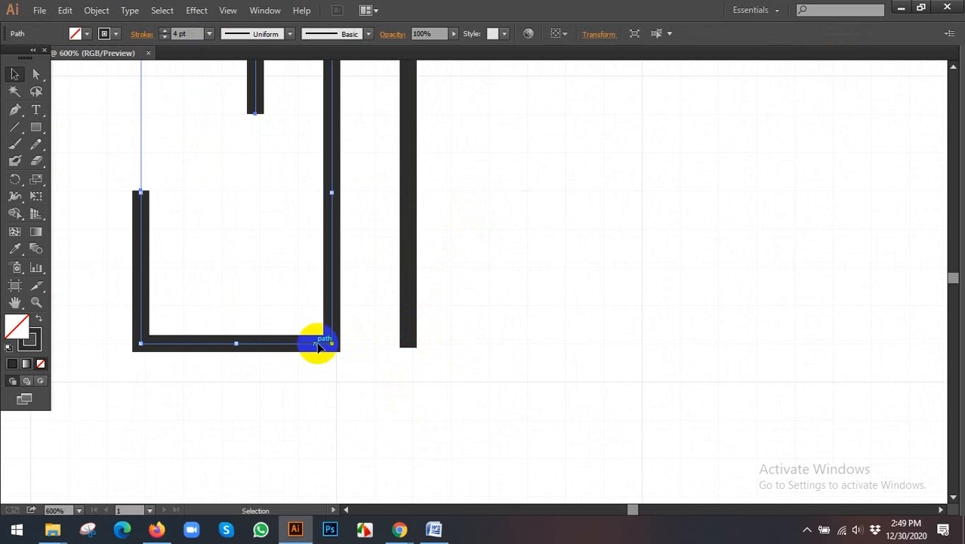
left_click(409, 340)
key("ctrl+minus")
left_click(450, 202)
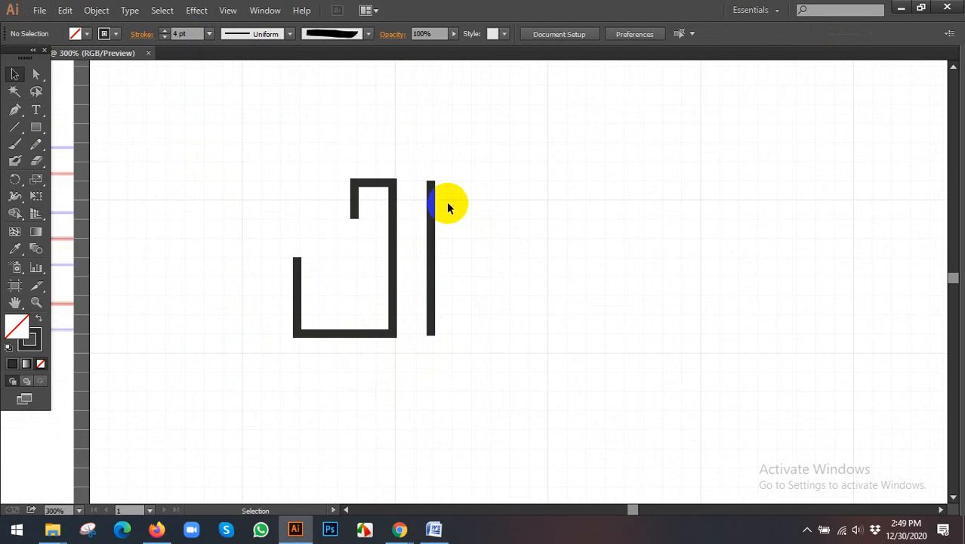
left_click_drag(474, 197, 424, 192)
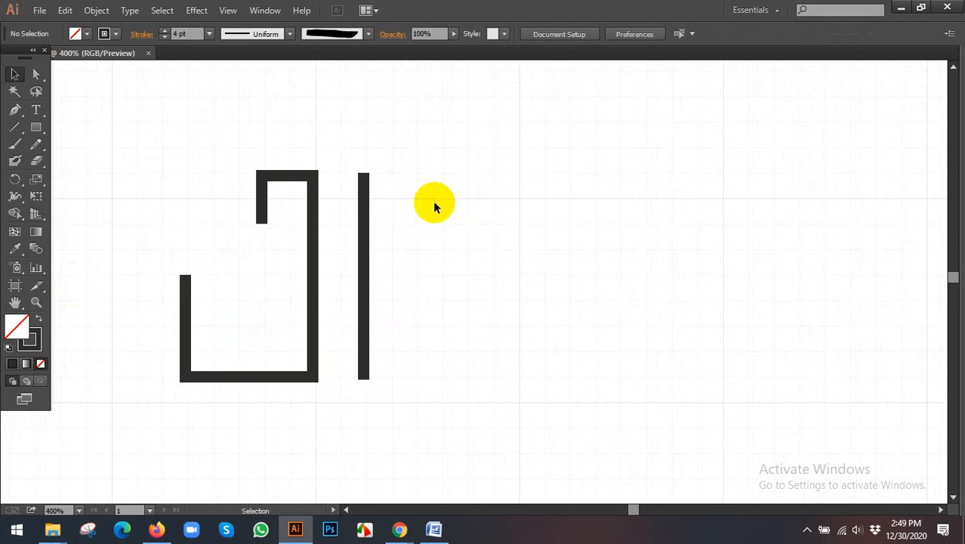
left_click_drag(343, 349, 364, 331)
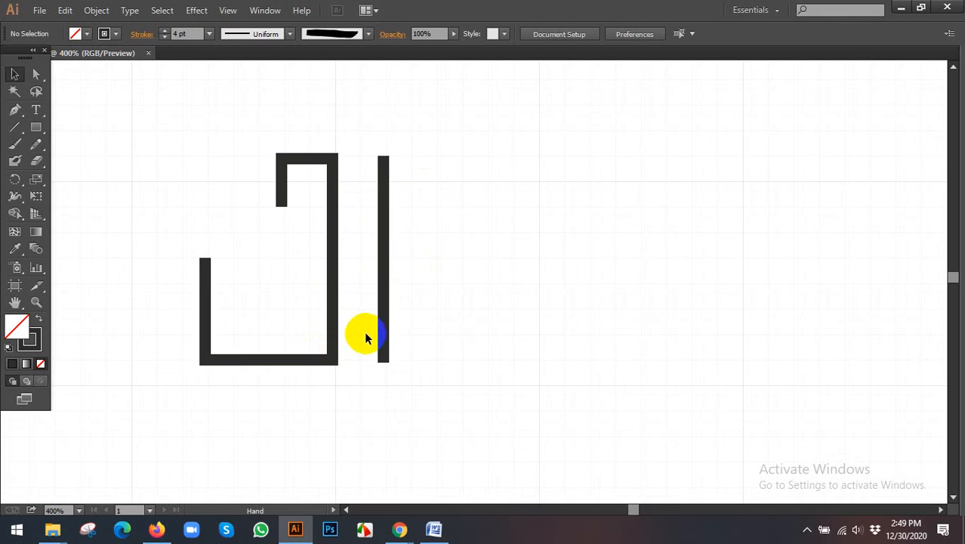
left_click(14, 109)
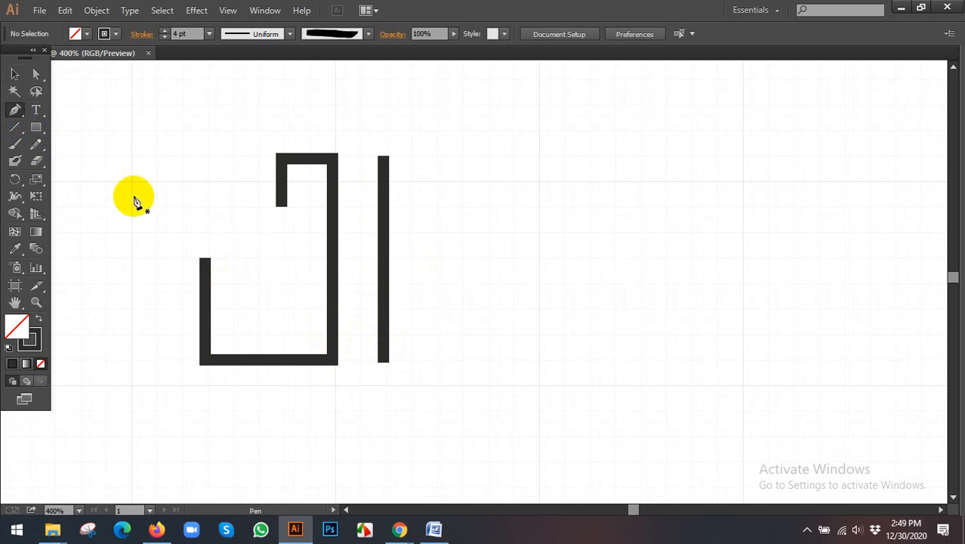
left_click_drag(338, 306, 399, 358)
key("v")
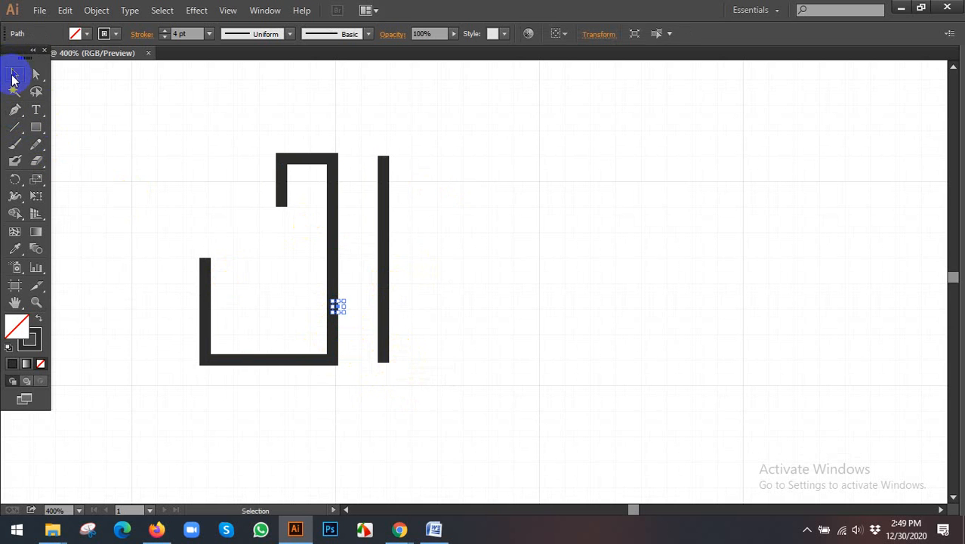
- Delete the separate vertical line beside the first letter
left_click(164, 115)
left_click(383, 170)
key("Delete")
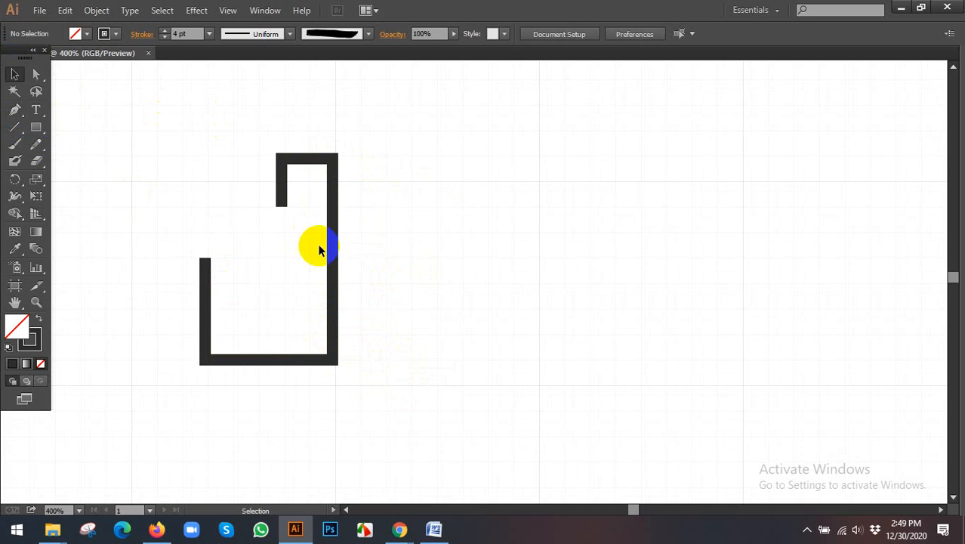
- Draw a Pen path from the first letter's stem diagonally down to its base level, at about Y 135 px, and about 72 px straight up
left_click(15, 110)
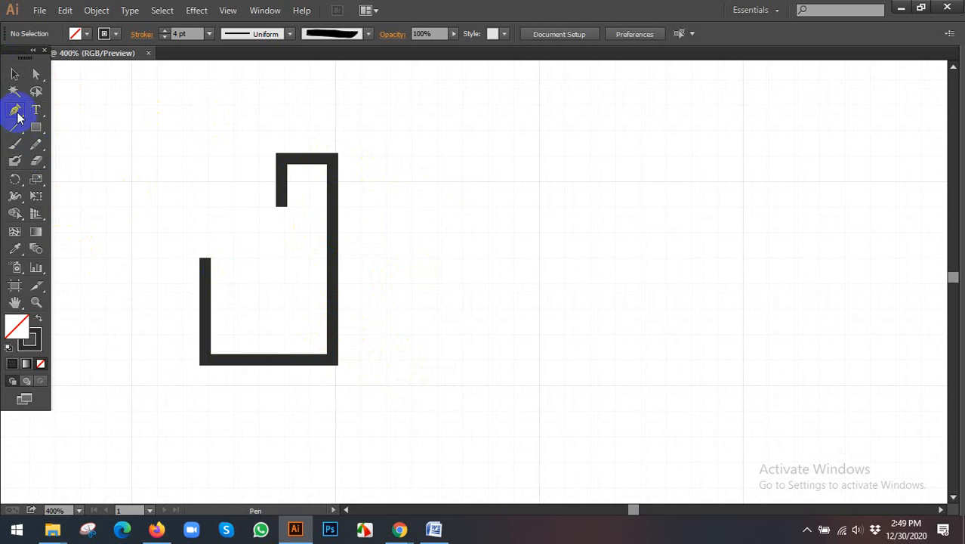
left_click(333, 309)
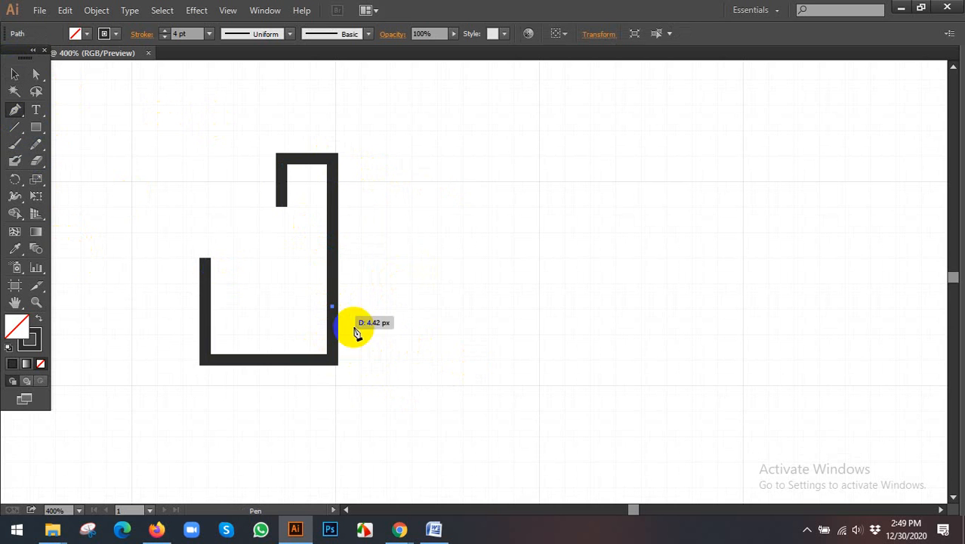
left_click(391, 364)
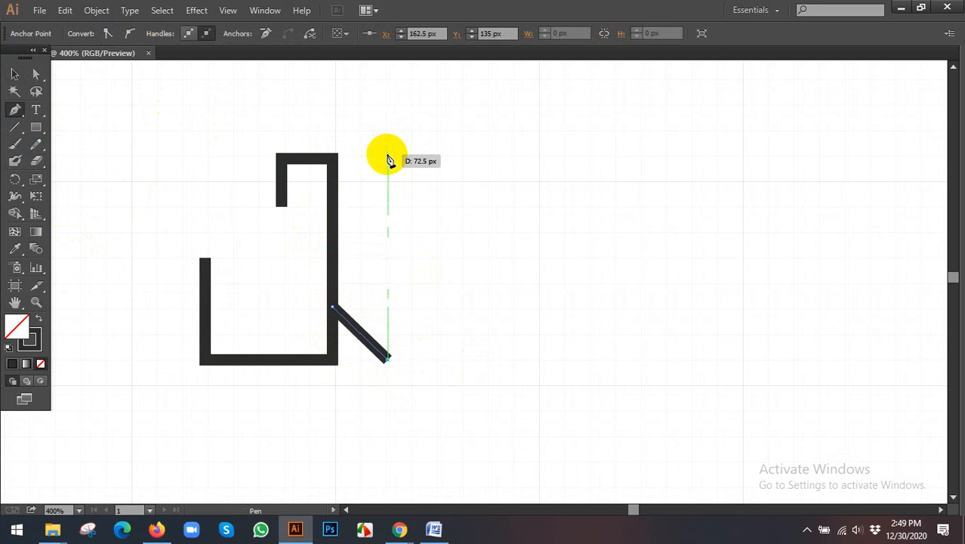
left_click(387, 158)
left_click(17, 74)
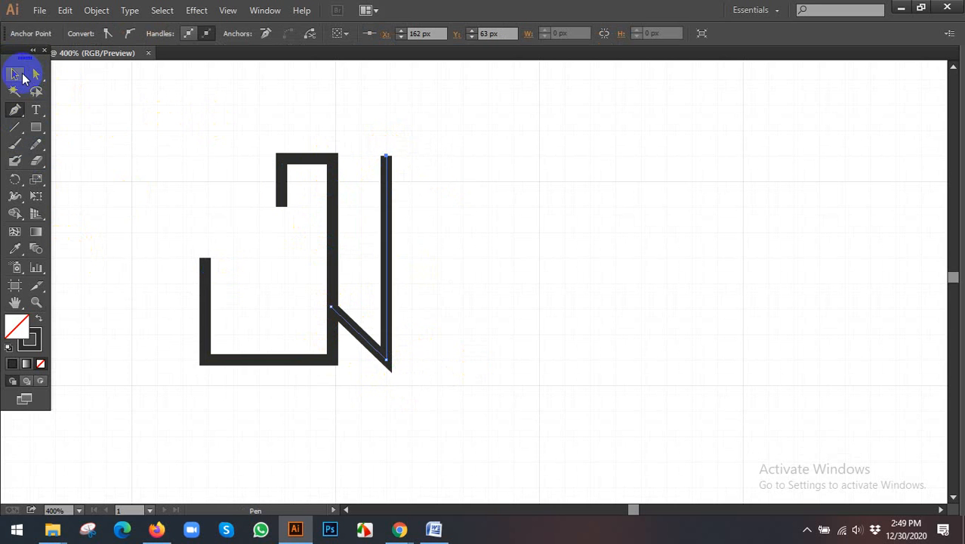
left_click(516, 222)
- Draw another vertical Pen line about 72 px long, about 18 px to the right of the new upright, level with it
left_click(19, 147)
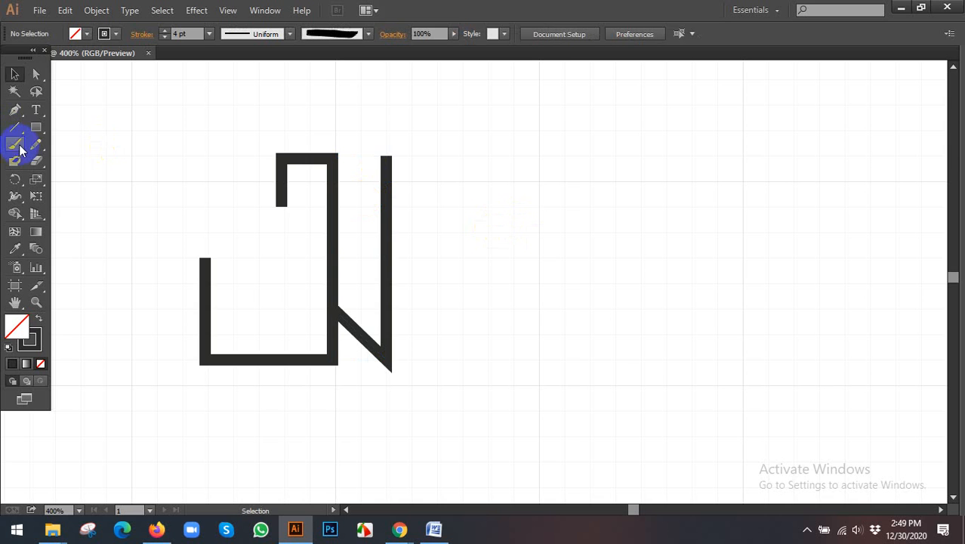
left_click(15, 111)
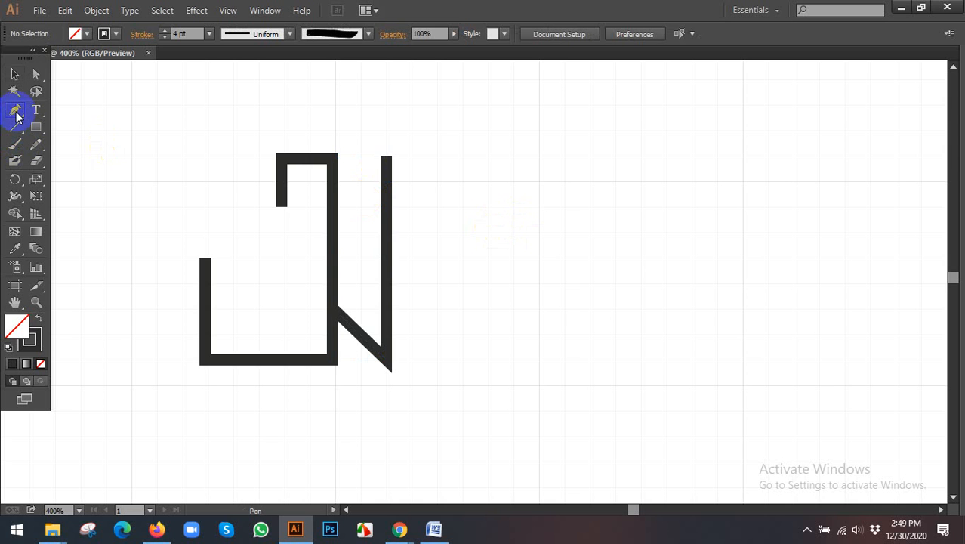
left_click(405, 163)
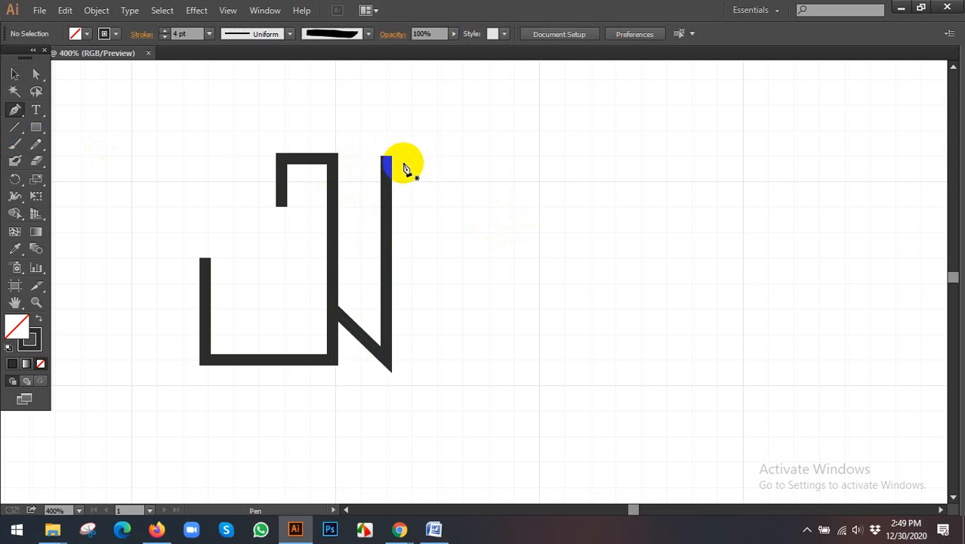
left_click(437, 157)
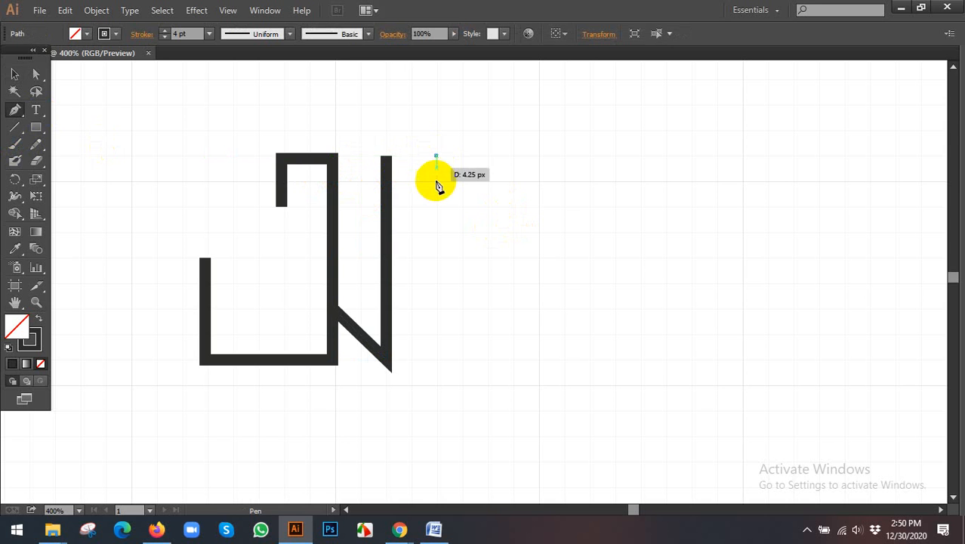
left_click(436, 360)
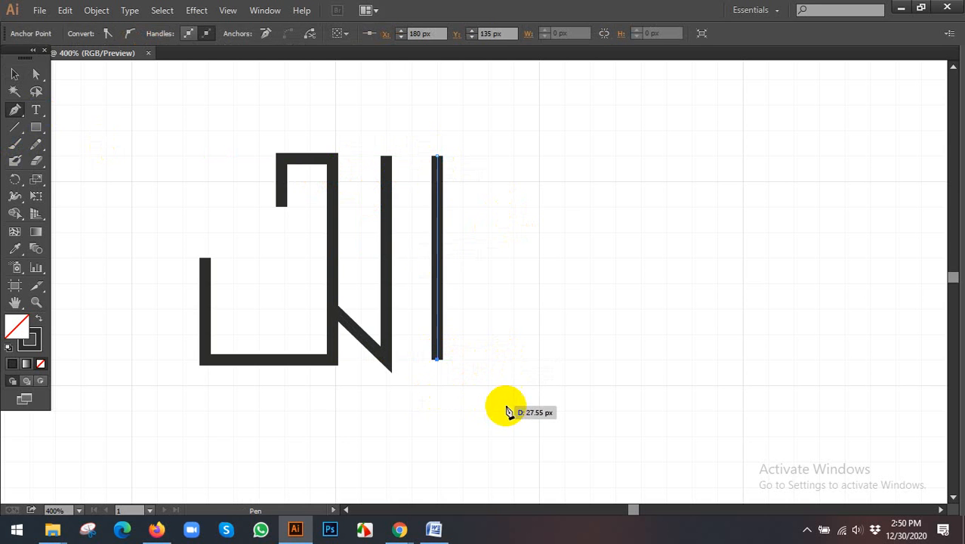
- Continue the second letter's vertical line with a base about 26 px to the right and a 9 px upward hook, ending at X 206 px, Y 126 px
left_click(514, 360)
left_click(513, 334)
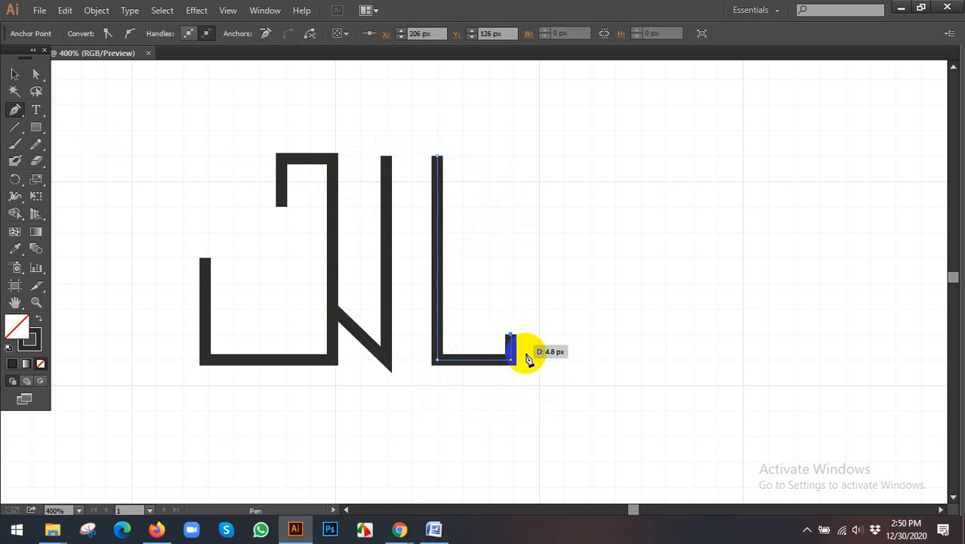
left_click(14, 73)
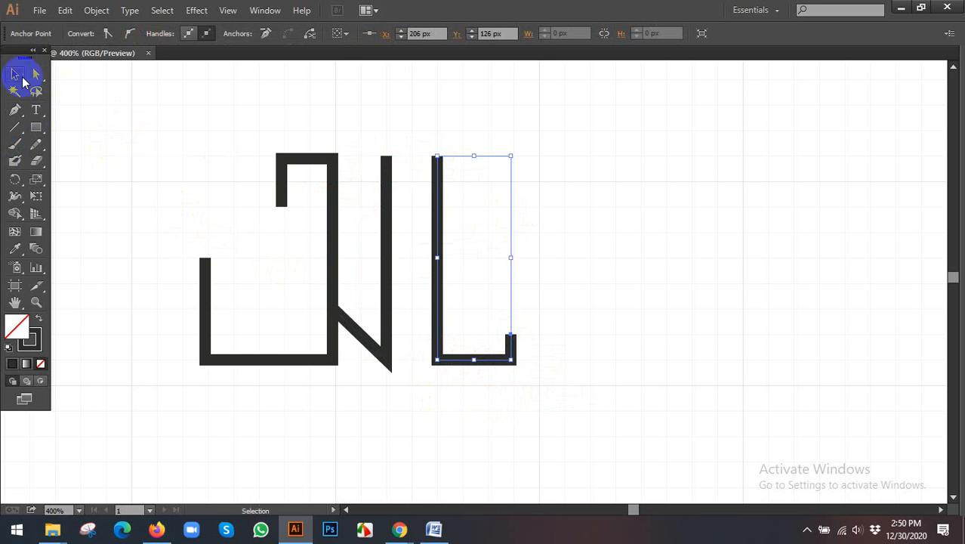
left_click(562, 189)
left_click_drag(562, 190, 489, 192)
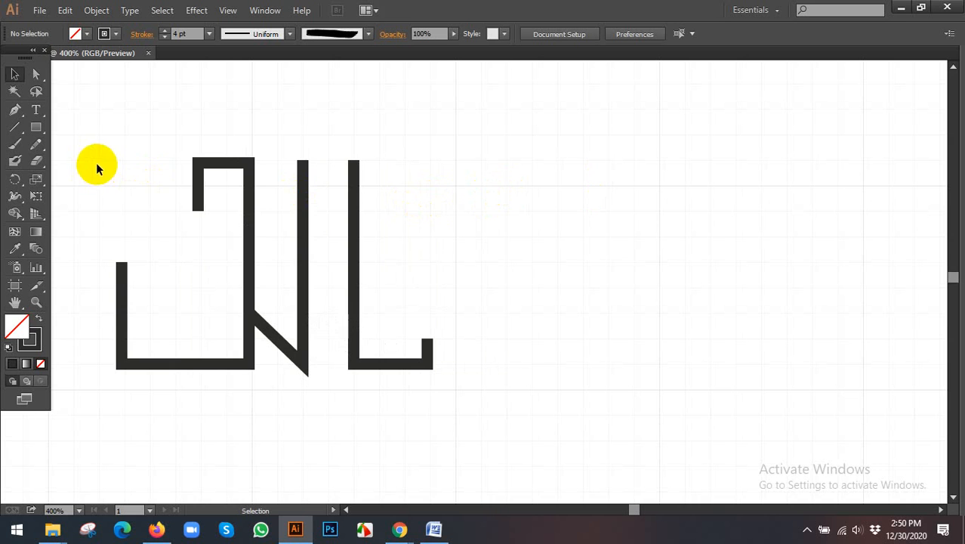
- Draw an inverted-U Pen path about 18 px wide and 18 px tall to the right of the hooked letter's upper end
left_click(14, 110)
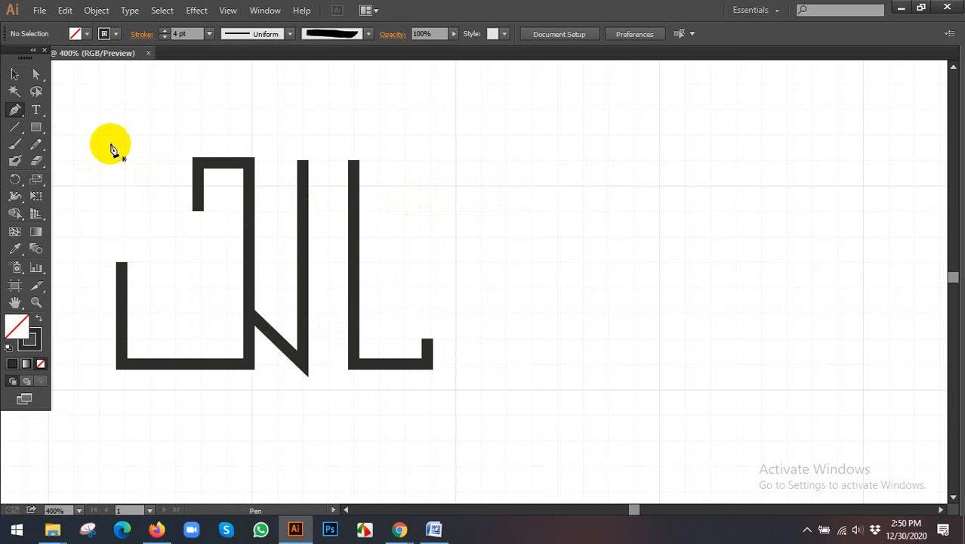
left_click(404, 209)
left_click(403, 161)
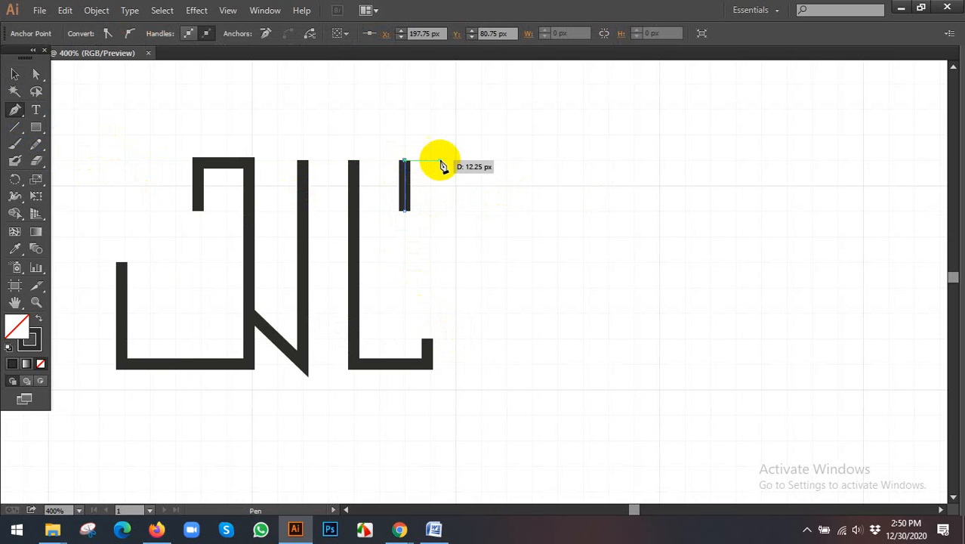
left_click(455, 160)
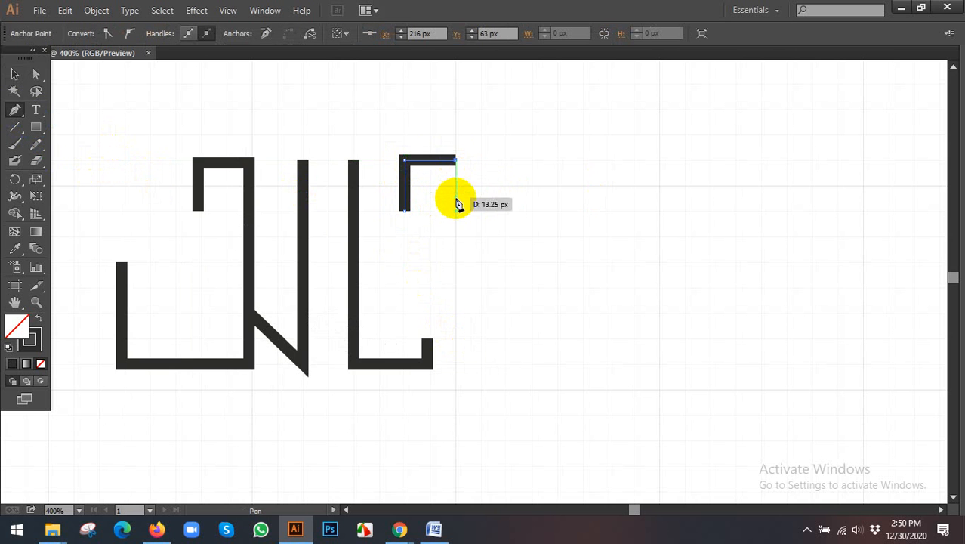
left_click(456, 212)
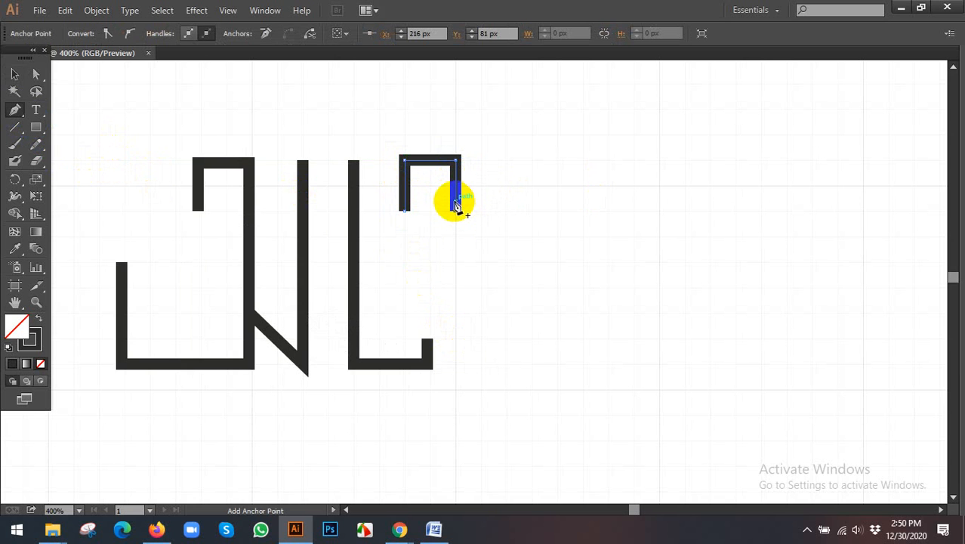
left_click(14, 73)
left_click(517, 253)
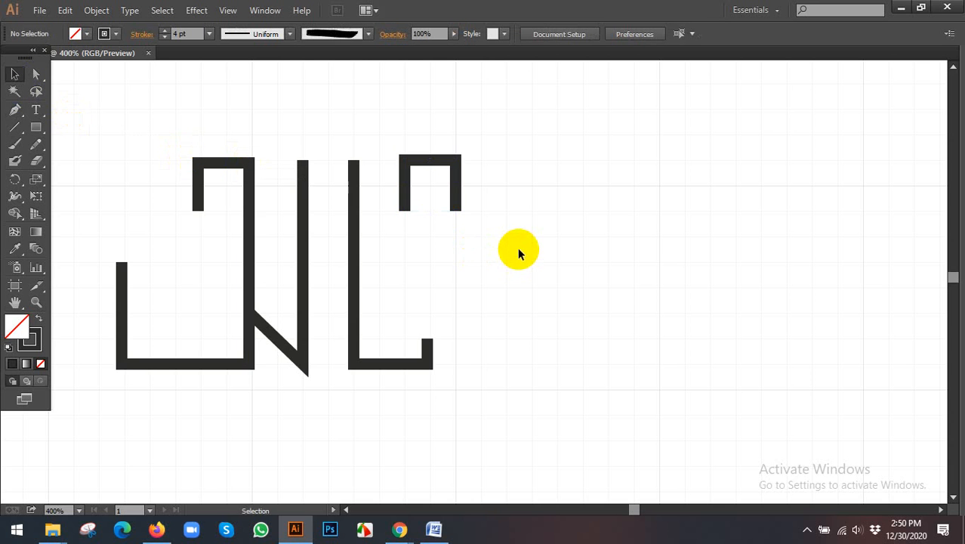
- Move the inverted-U path down about 18 px and place a copy directly beside it, about 18 px to the right
key("space")
left_click_drag(467, 237, 597, 254)
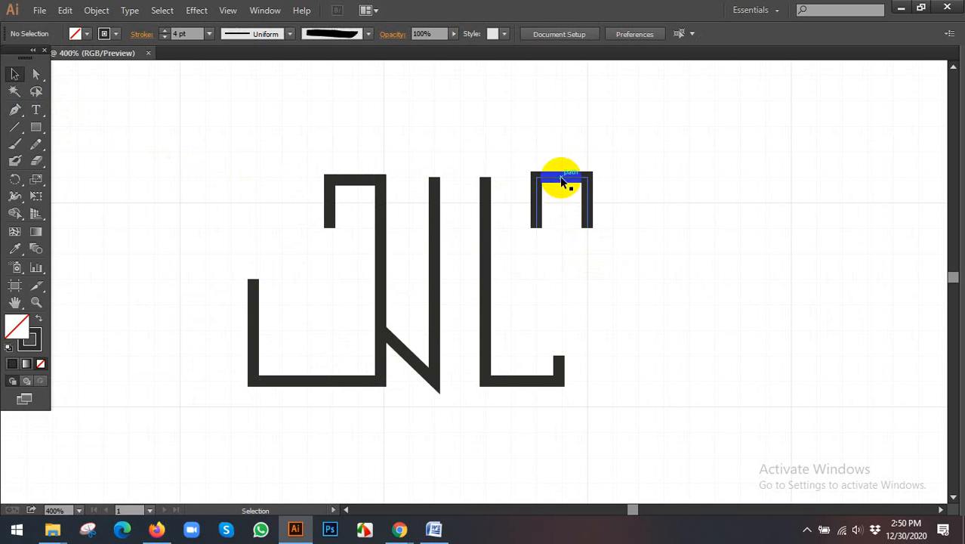
left_click_drag(561, 181, 560, 232)
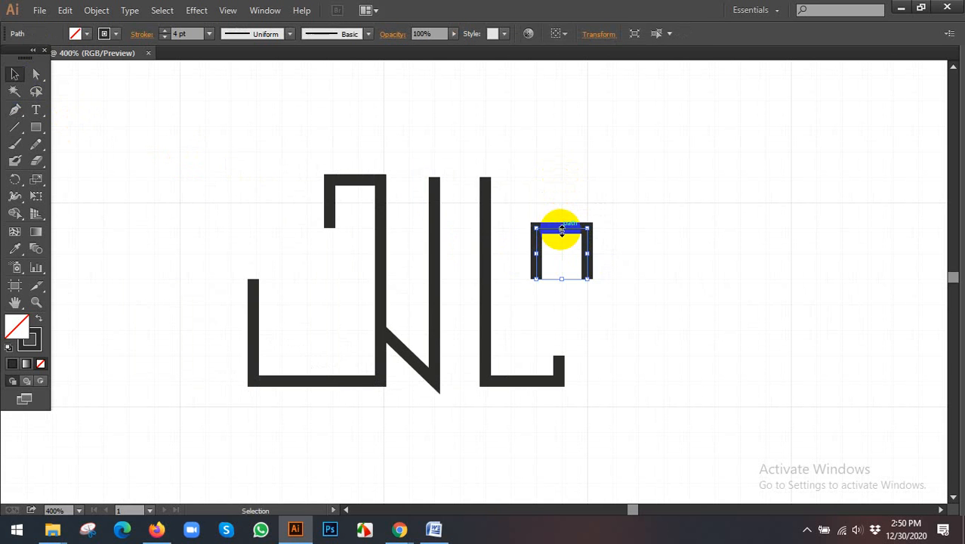
left_click(647, 254)
key("space")
left_click_drag(645, 252, 565, 264)
left_click(495, 245)
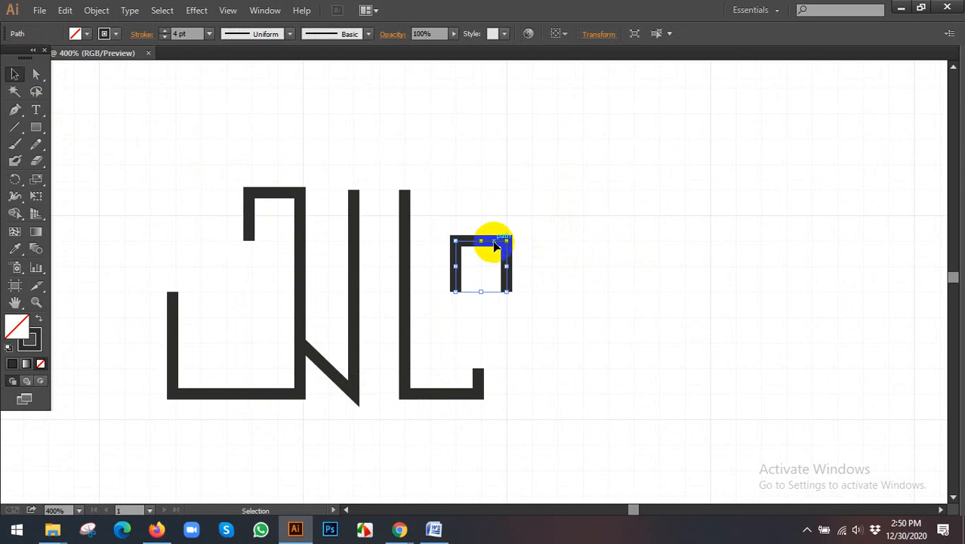
left_click_drag(495, 245, 546, 245)
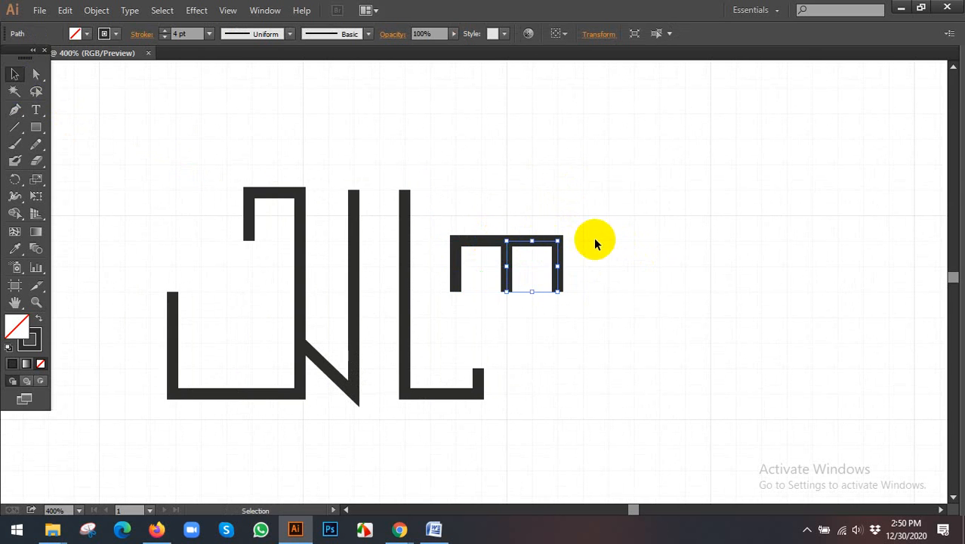
left_click(606, 240)
- Compare the lettering with the reference artwork and delete the two joined inverted-U paths
key("space")
left_click_drag(612, 239, 559, 250)
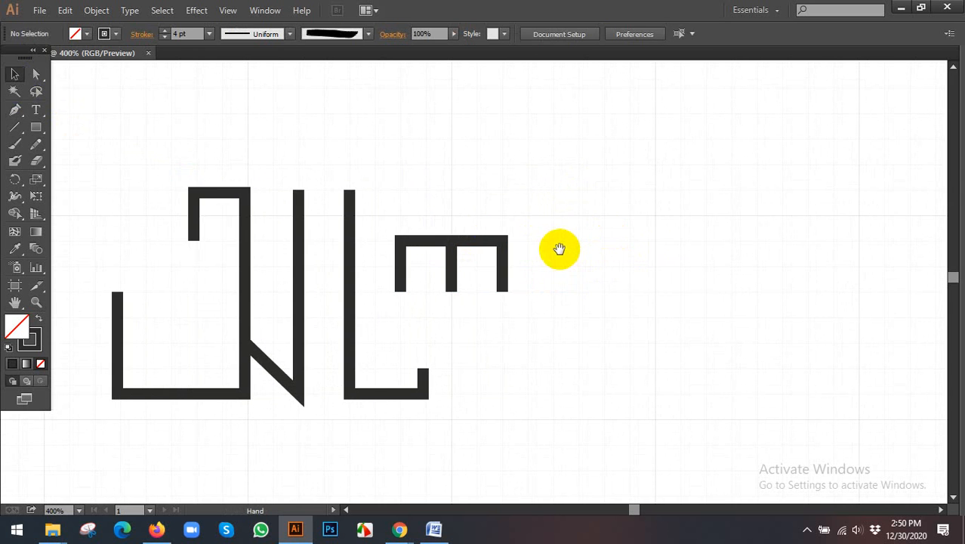
scroll(560, 249, "down", 4)
key("space")
left_click_drag(417, 270, 473, 262)
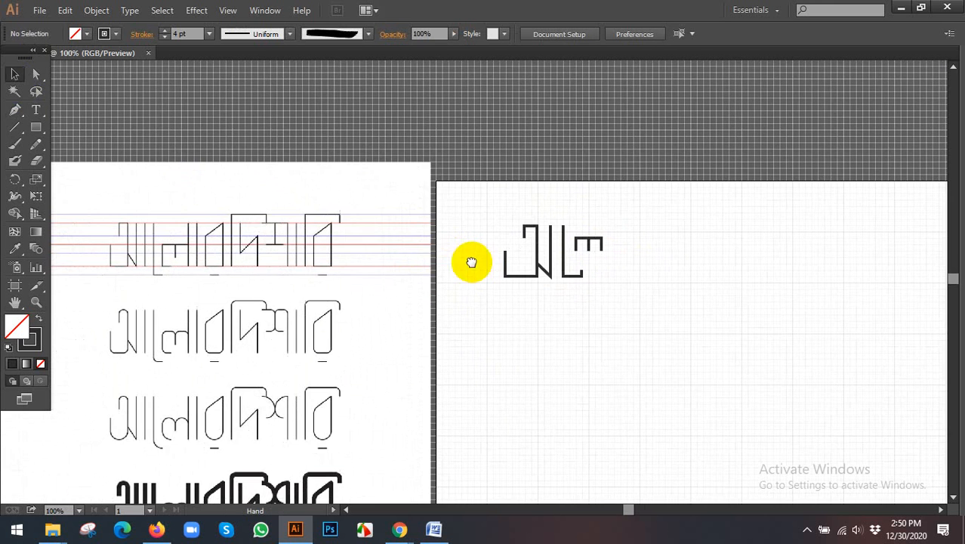
scroll(161, 259, "up", 2)
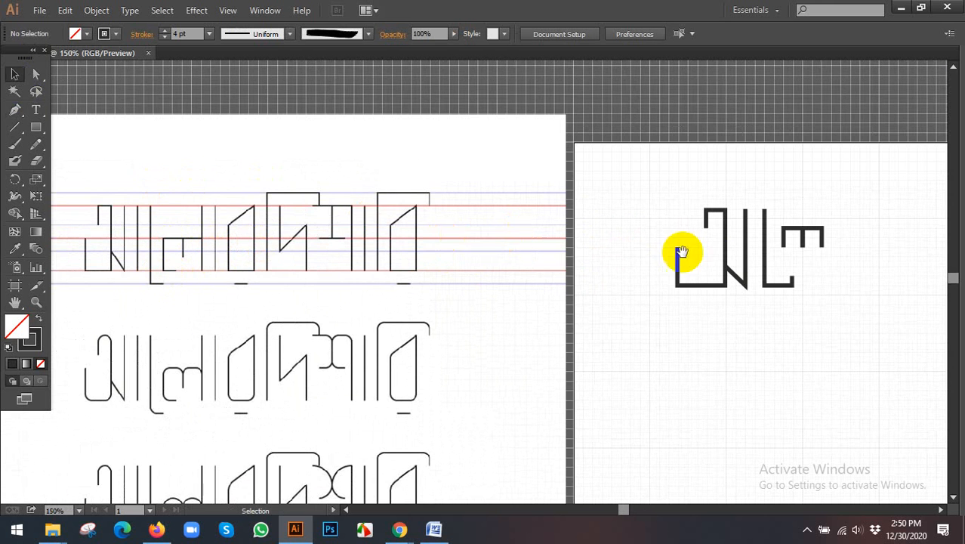
key("space")
left_click_drag(710, 257, 568, 257)
left_click_drag(681, 253, 779, 259)
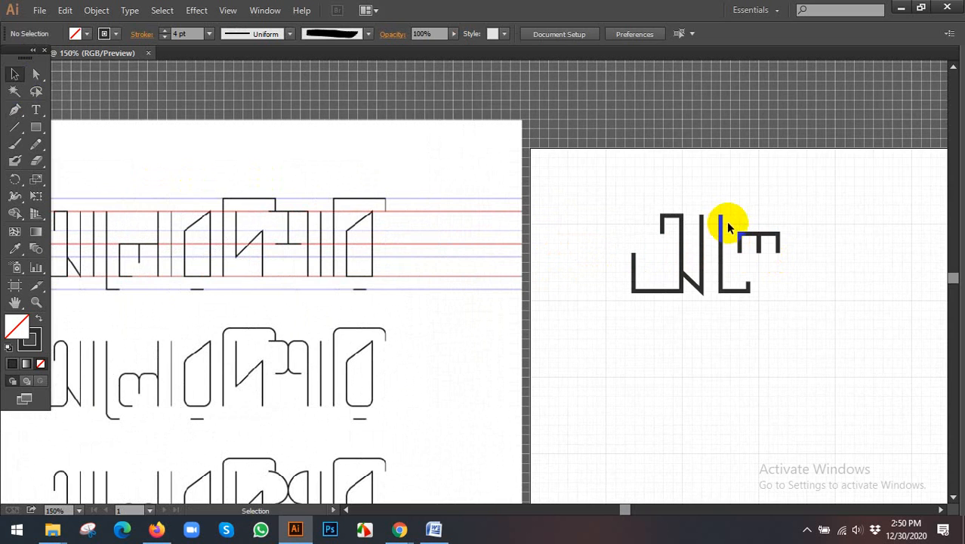
left_click_drag(728, 219, 801, 253)
key("Delete")
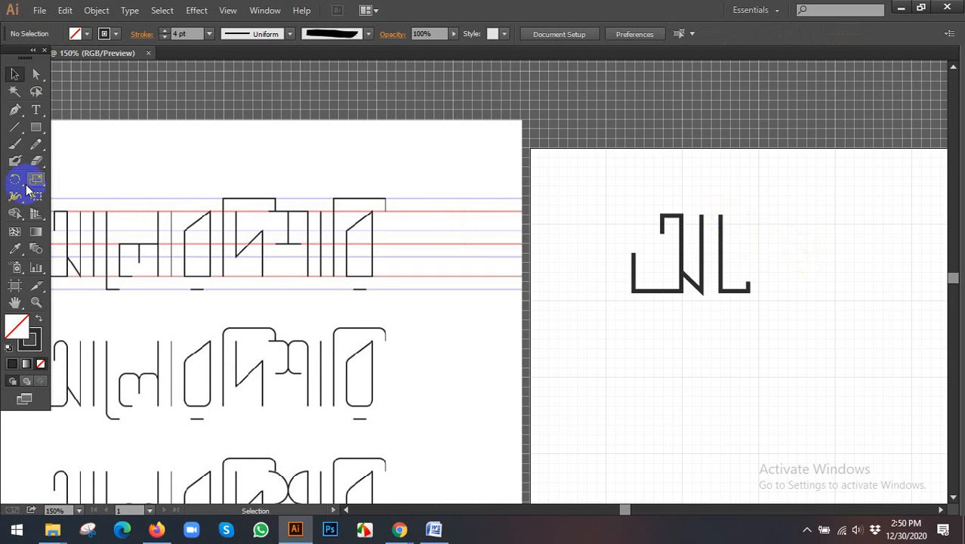
- Draw the ল body with the Pen: about 18 px left to X 199 px, 27 px up to Y 90 px, 25 px right and 16 px down
left_click(15, 110)
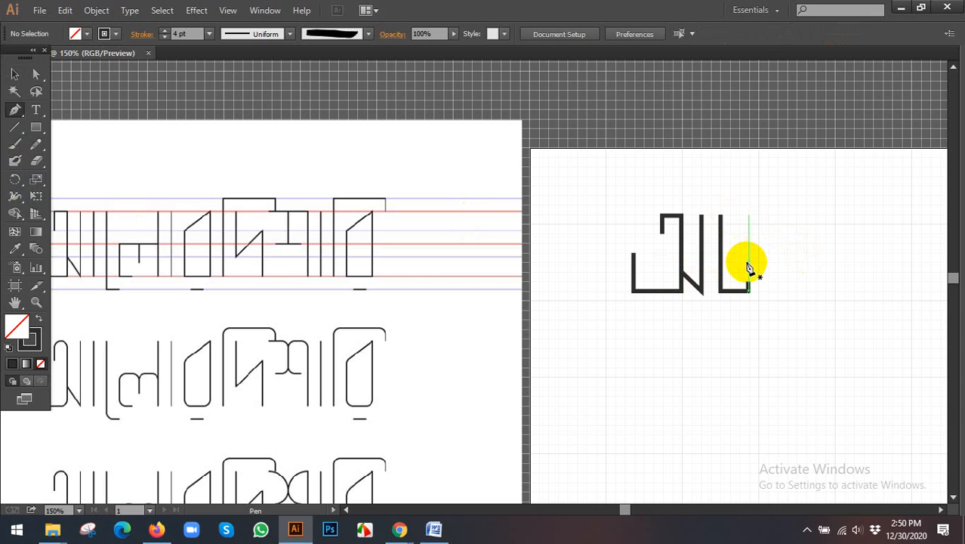
left_click_drag(749, 262, 763, 260)
key("alt")
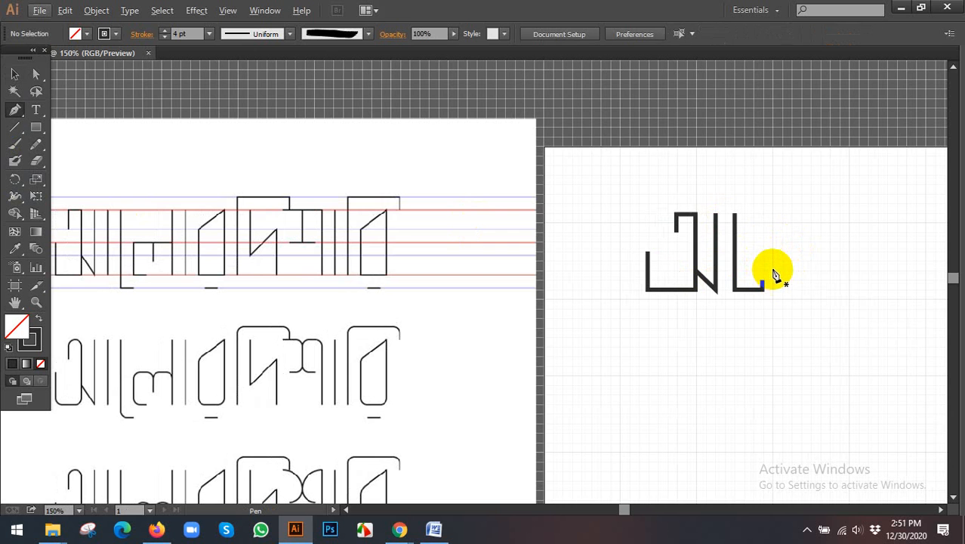
left_click(772, 271)
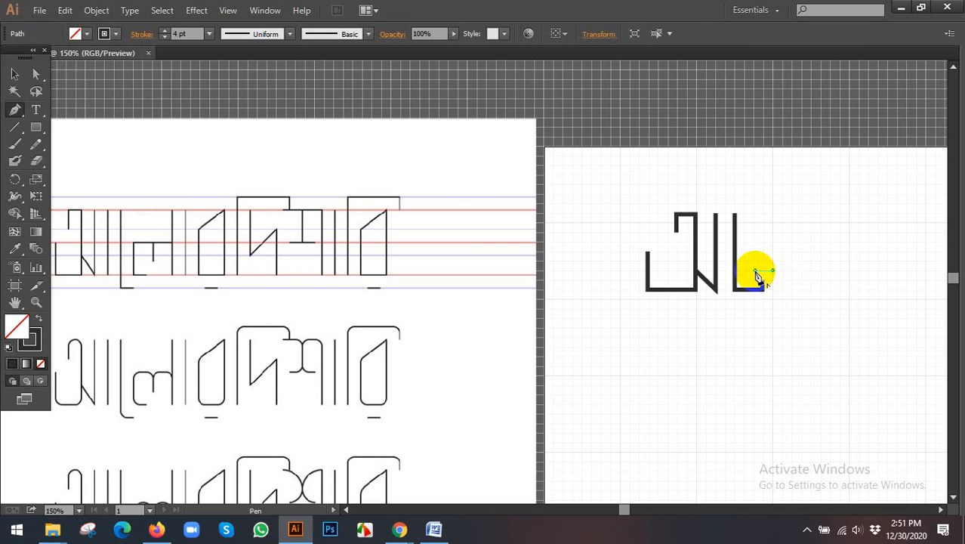
left_click(755, 271)
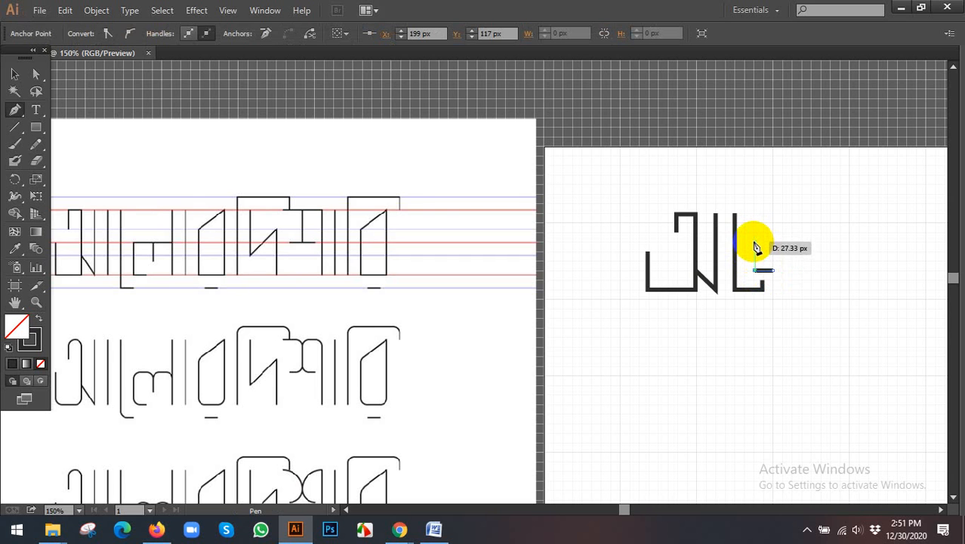
left_click(755, 245)
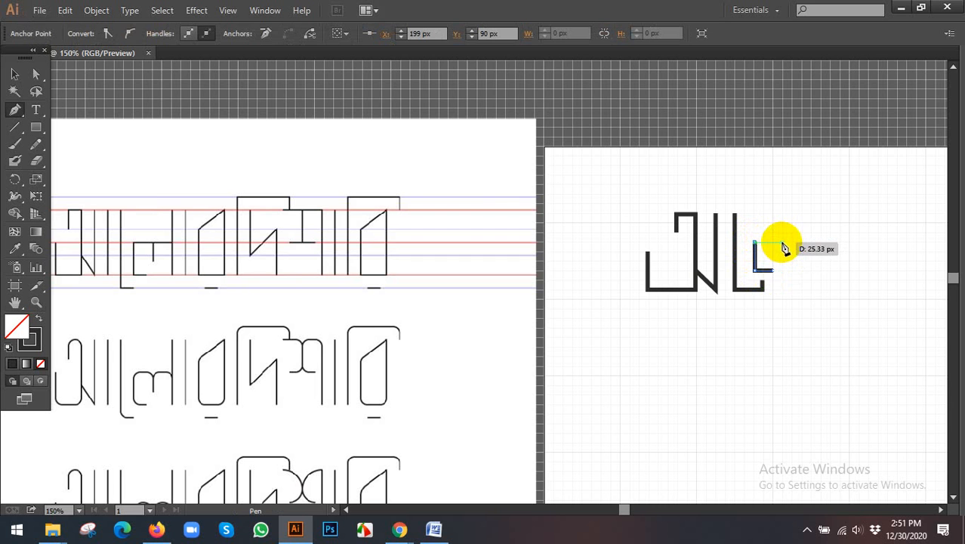
left_click(783, 244)
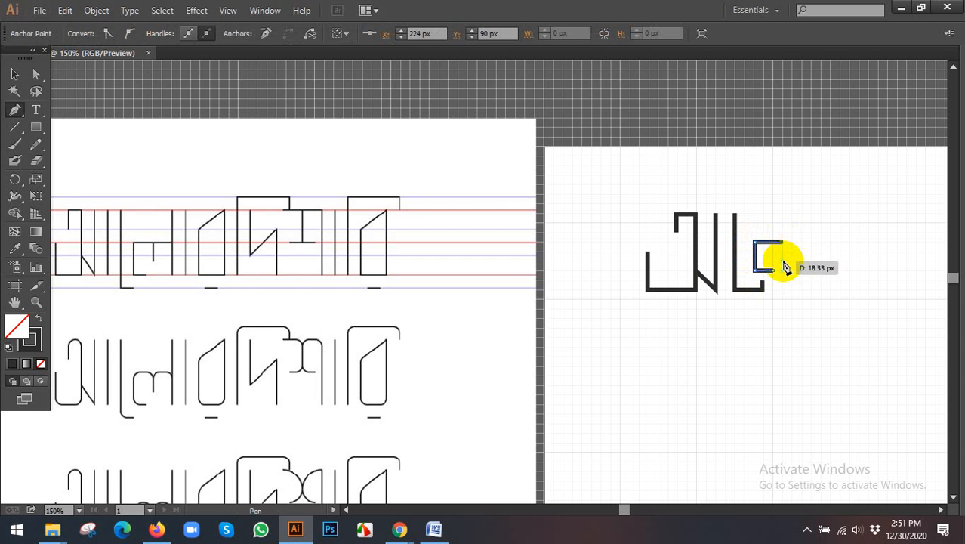
left_click(783, 266)
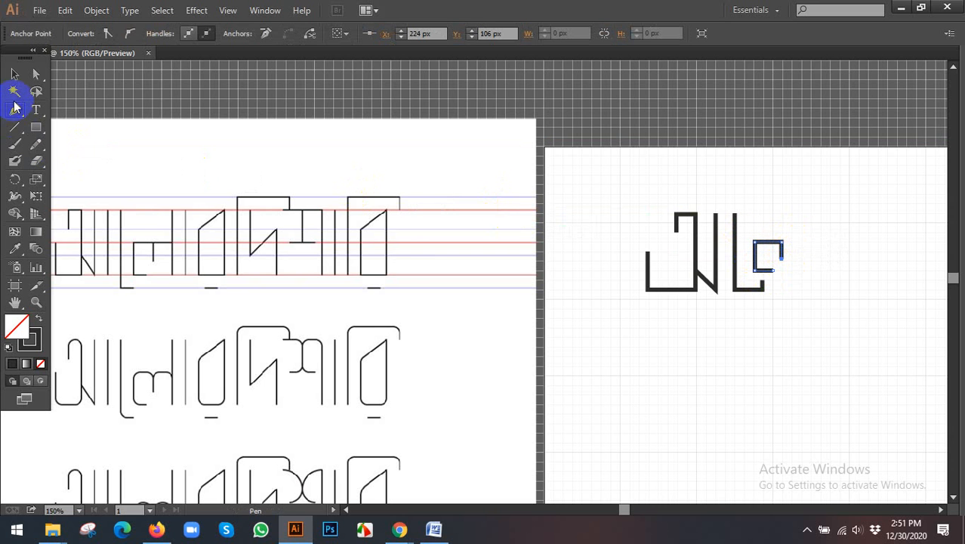
left_click(14, 73)
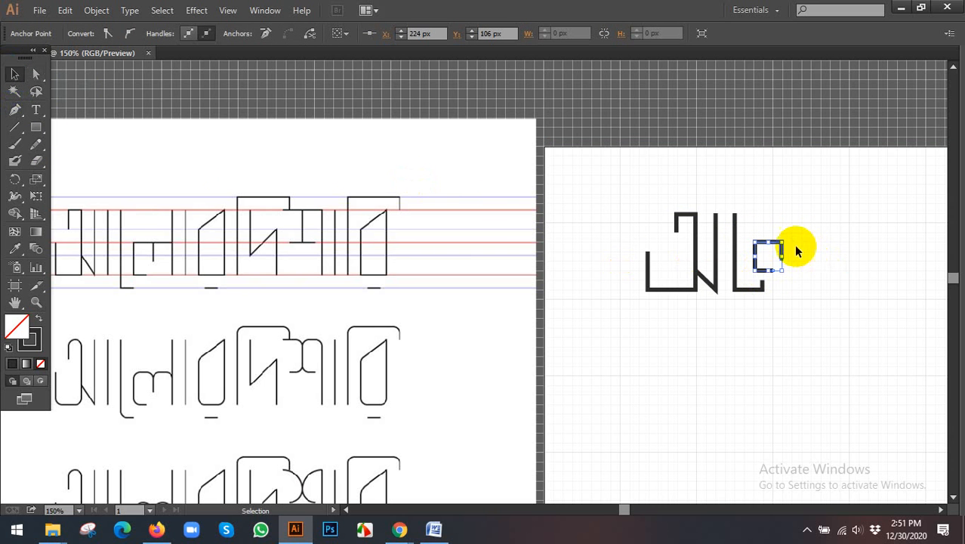
scroll(794, 245, "up", 3)
left_click(792, 243)
- Draw a horizontal Pen line about 10 px long rightward from the ল body's upper-right corner, ending at X 234 px, Y 90 px
left_click_drag(790, 244, 596, 255)
left_click(14, 110)
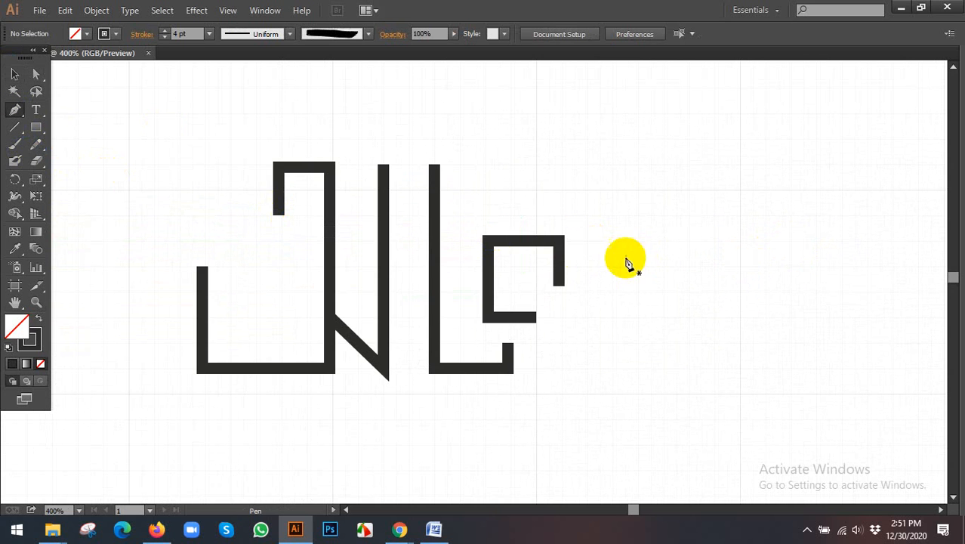
left_click(581, 241, "ctrl")
left_click(559, 241)
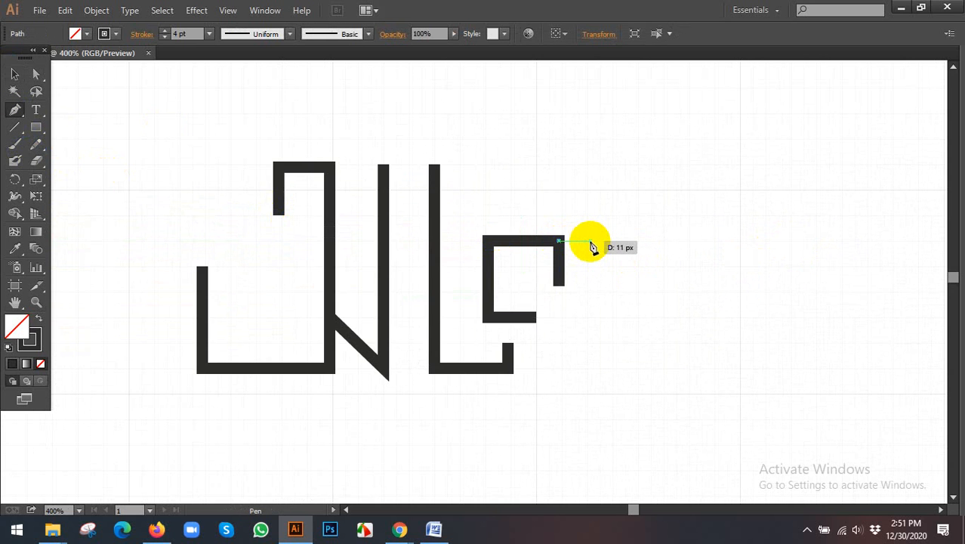
left_click(590, 248)
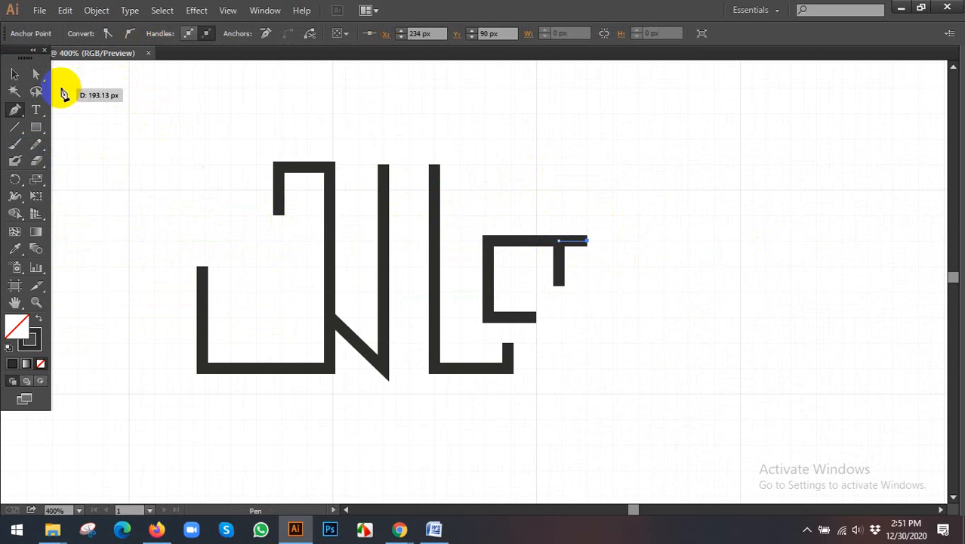
- Stretch the free end of the short horizontal line further right along Y 90 px, to about X 251 px
left_click(35, 73)
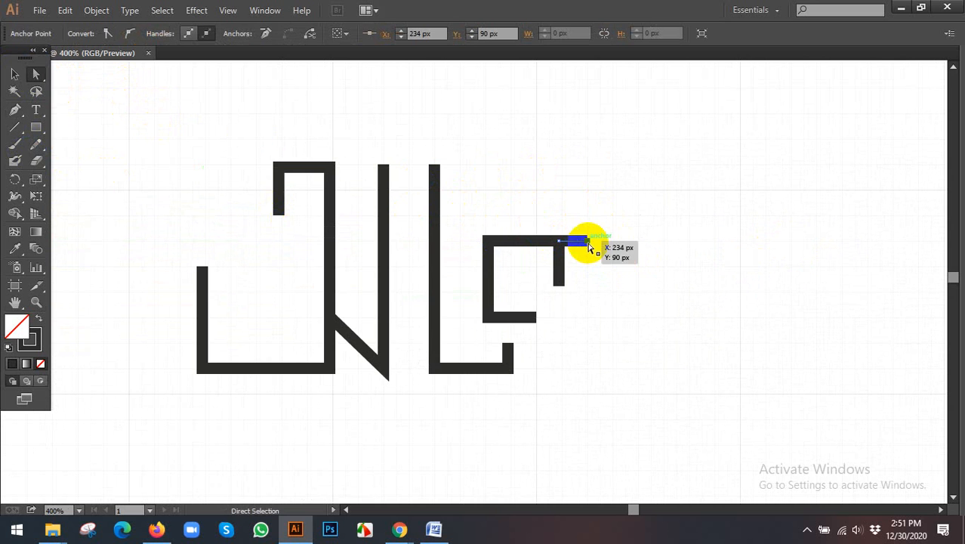
left_click_drag(589, 245, 613, 246)
left_click(664, 264)
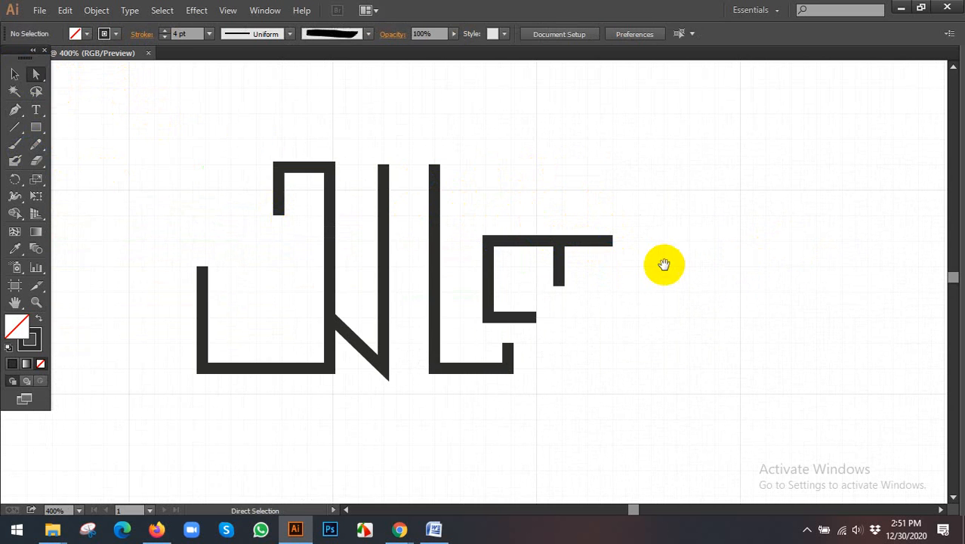
left_click_drag(664, 264, 625, 271)
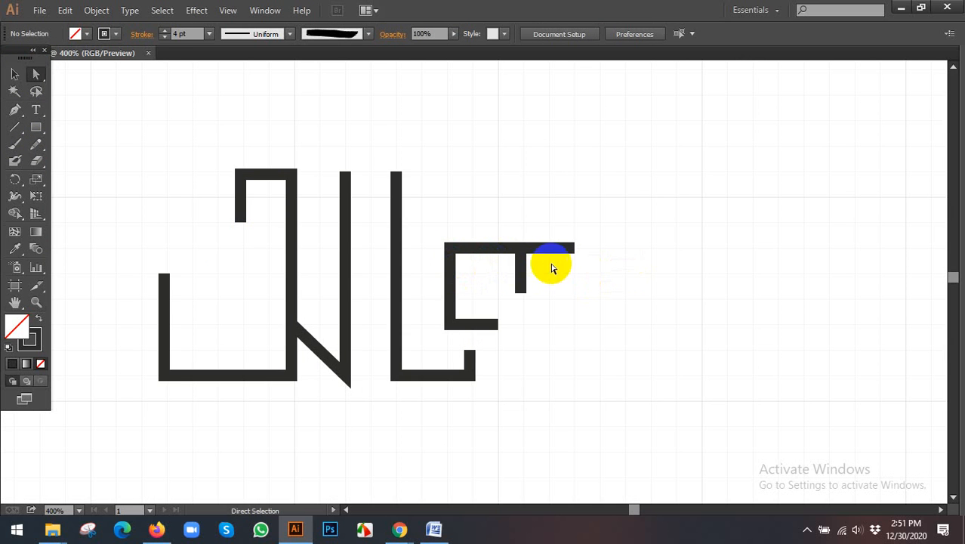
left_click(35, 73)
left_click_drag(563, 228, 616, 270)
left_click(637, 263)
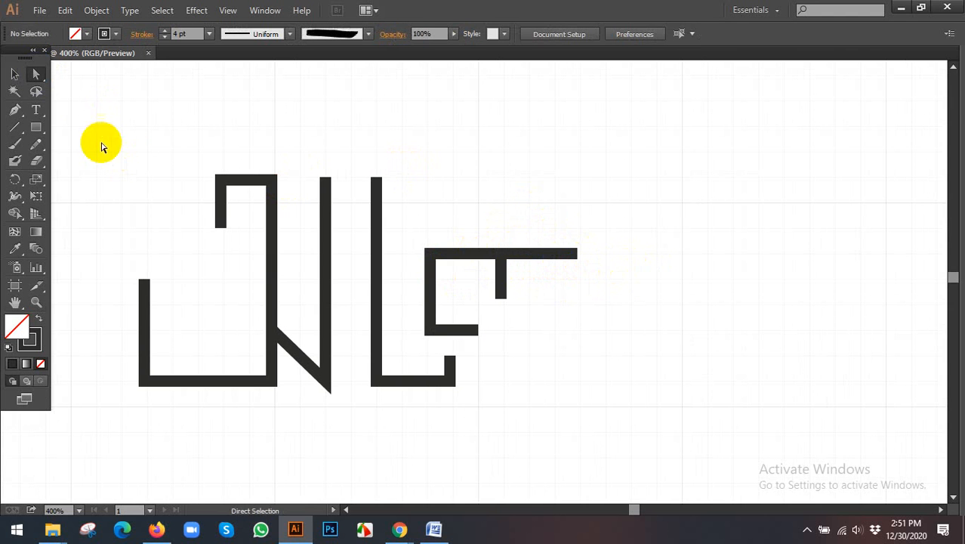
- Draw a vertical Pen line 72 px long at the horizontal bar's right end, at X 251 px, down to Y 135 px
left_click(12, 112)
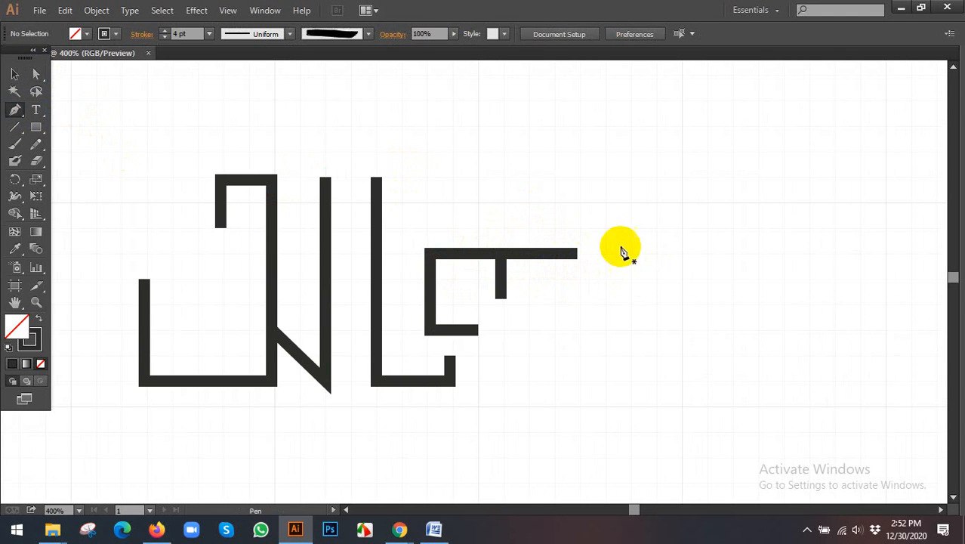
left_click(578, 177)
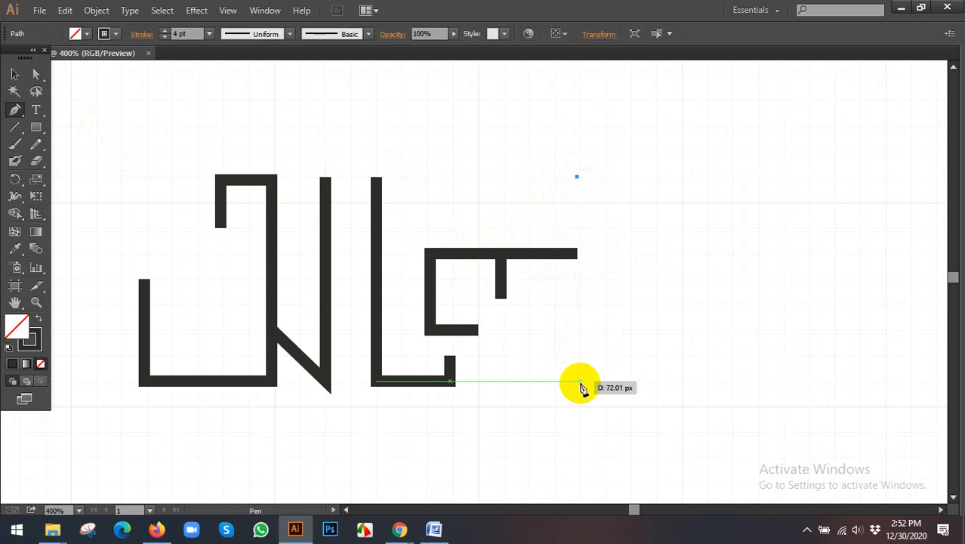
left_click(579, 385)
key("ctrl+z")
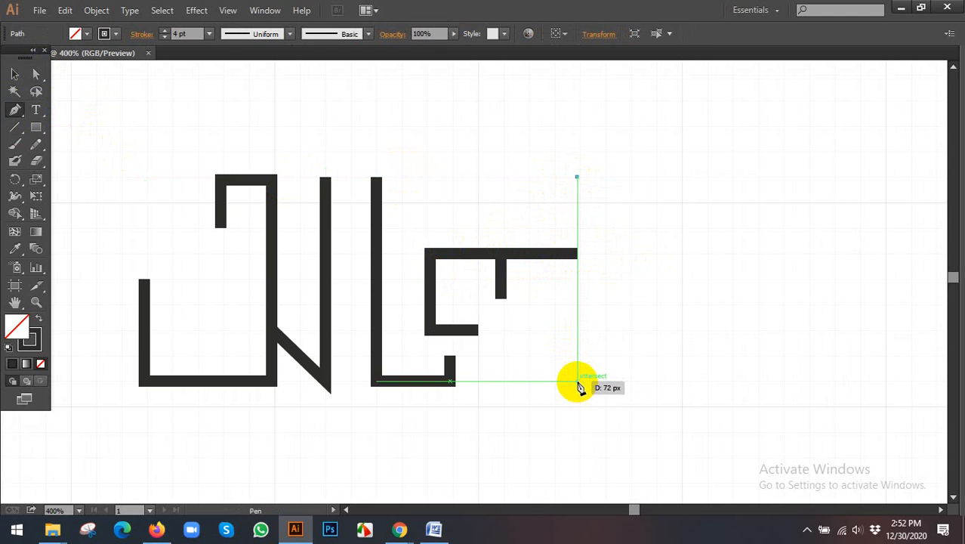
left_click(578, 382)
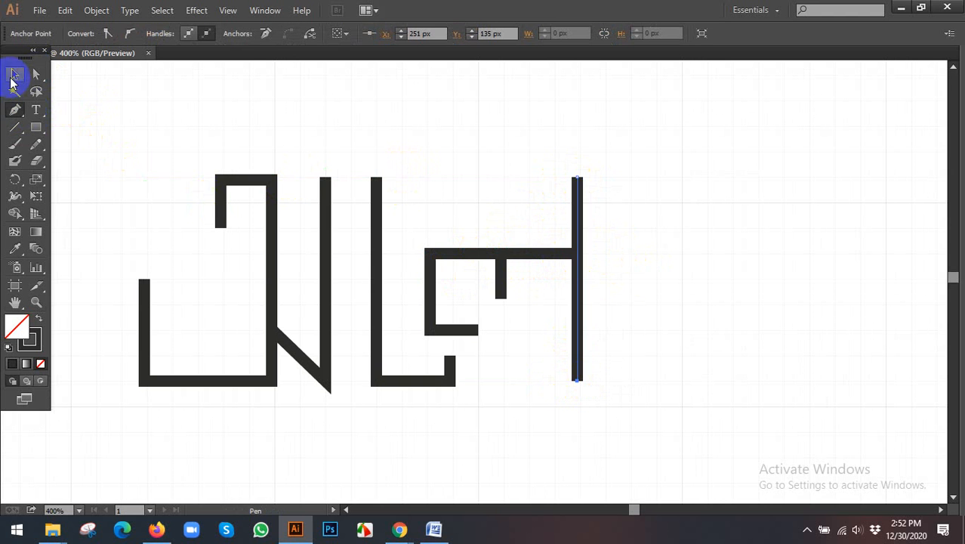
- Draw a vertical Pen line about 72 px long beside the ল stem, at X 270 px down to Y 135 px
left_click(14, 76)
left_click(409, 136)
left_click_drag(396, 146, 497, 164)
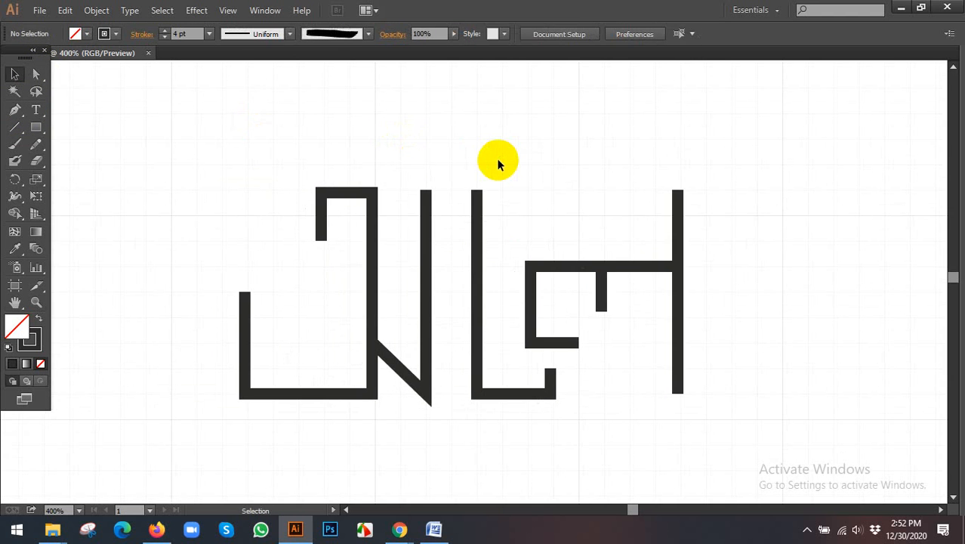
scroll(294, 169, "down", 1)
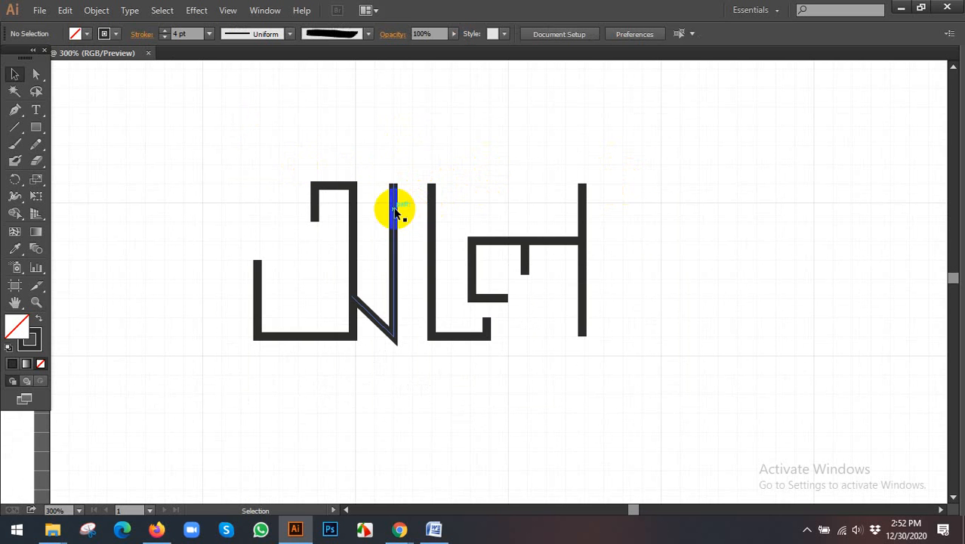
left_click(14, 110)
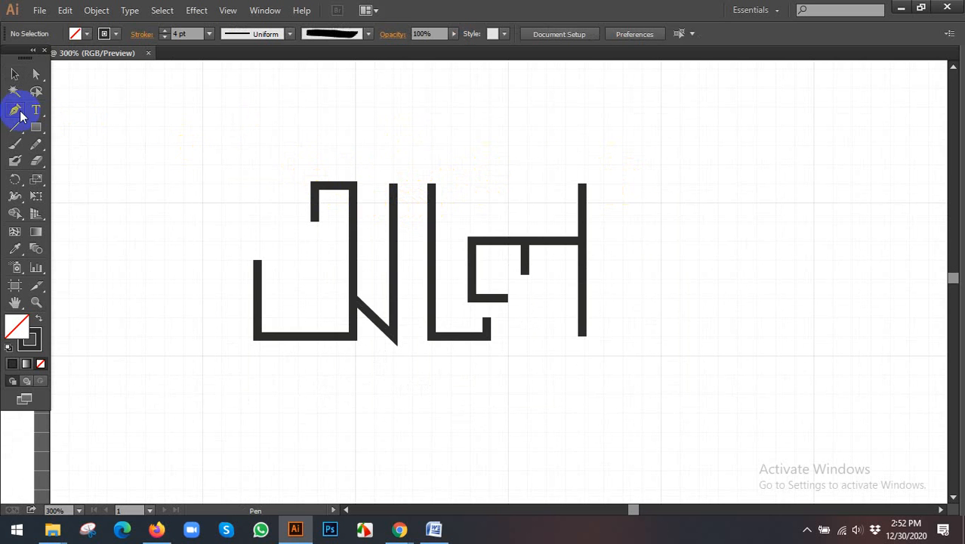
left_click(623, 183)
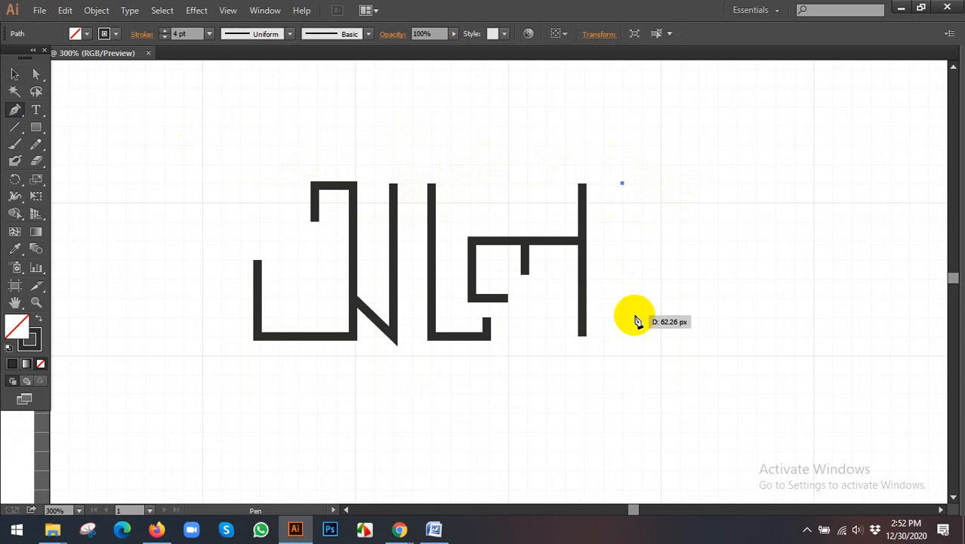
left_click(623, 337)
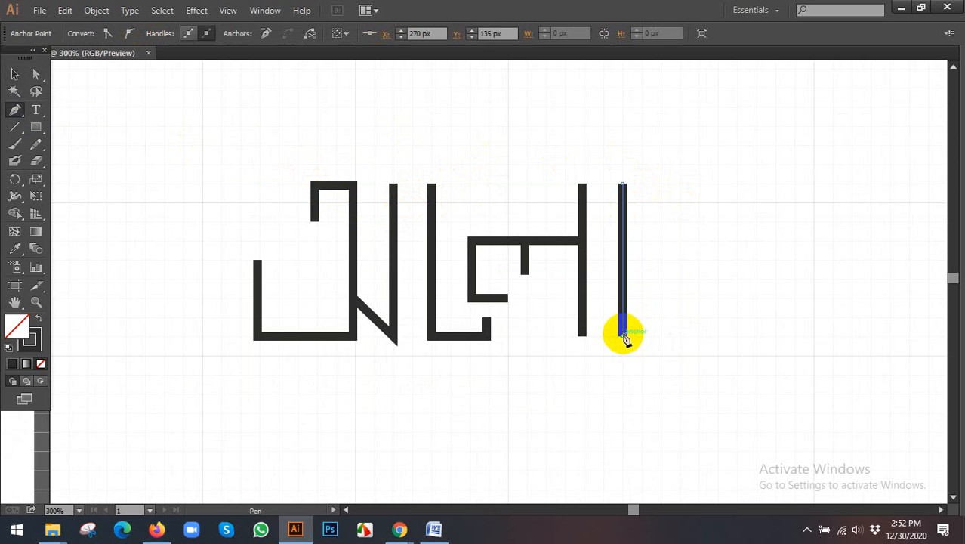
left_click(15, 74)
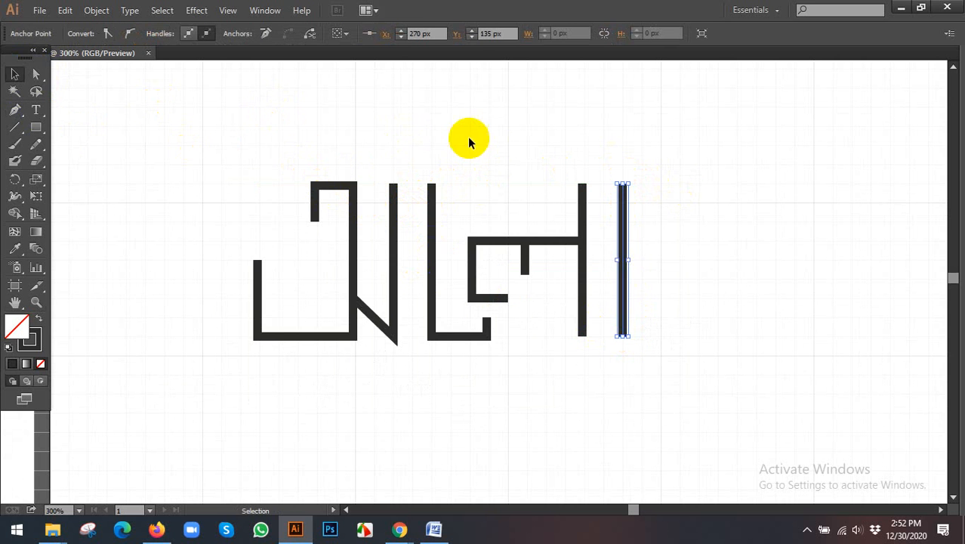
left_click(572, 156)
- Duplicate the whole আলো lettering straight below itself, and repeat the duplication for a third row
scroll(554, 179, "up", 1)
key("space")
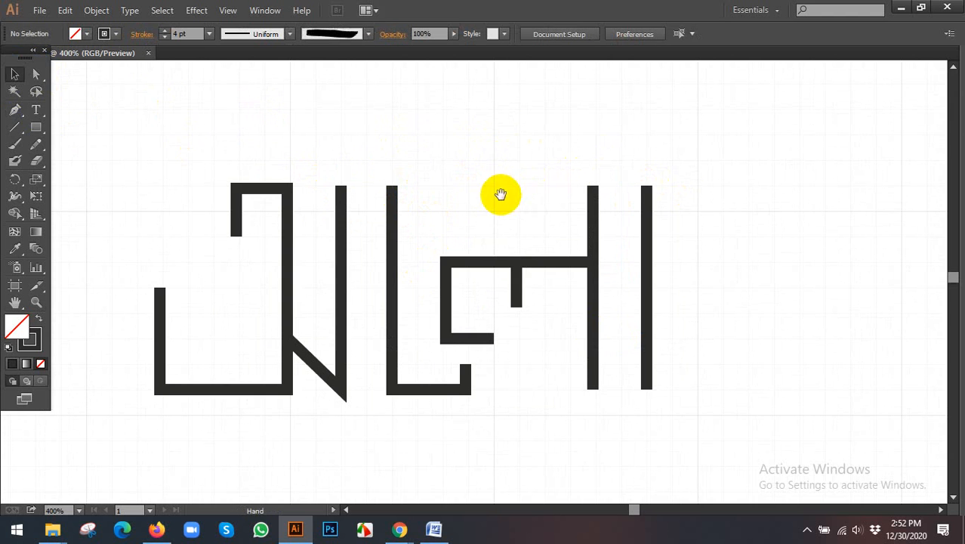
left_click_drag(500, 195, 522, 188)
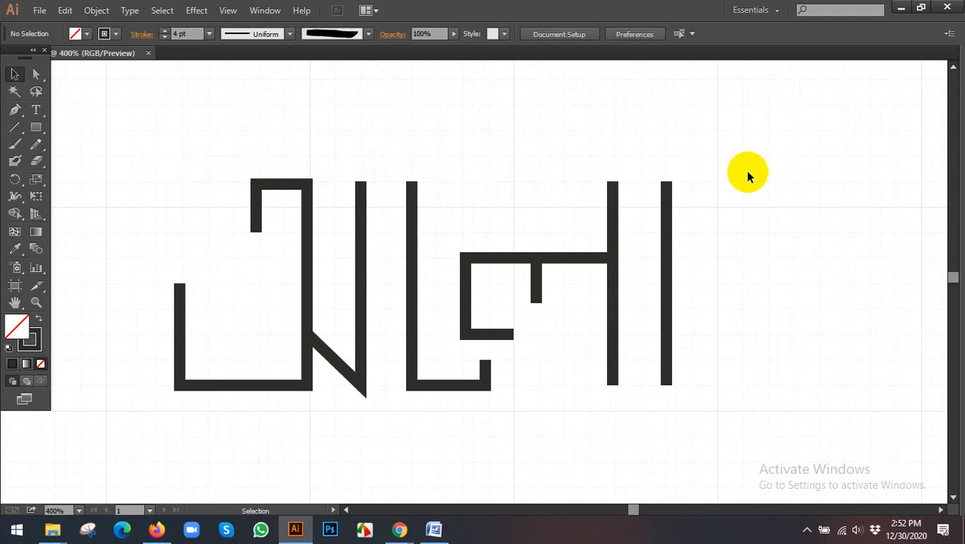
left_click_drag(416, 189, 550, 155)
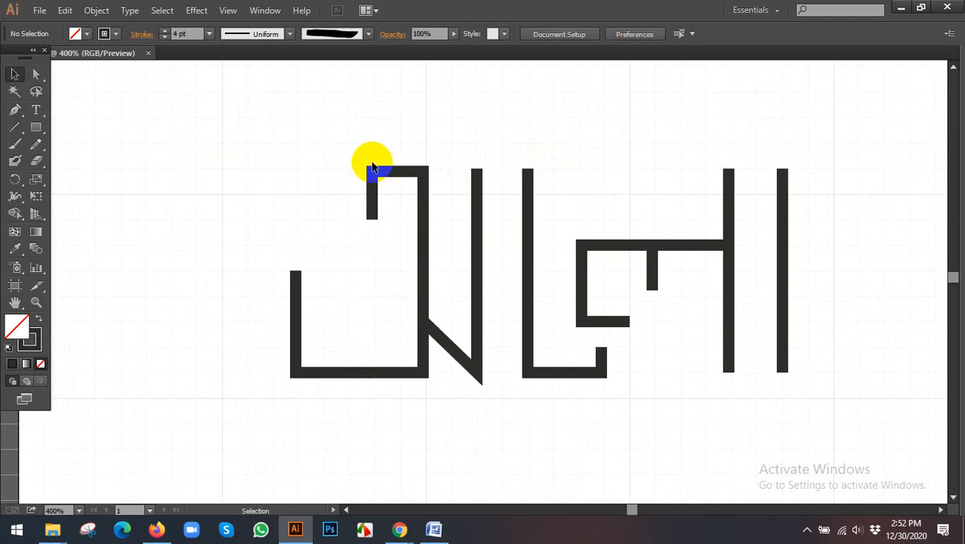
scroll(385, 159, "down", 2)
scroll(349, 153, "down", 2)
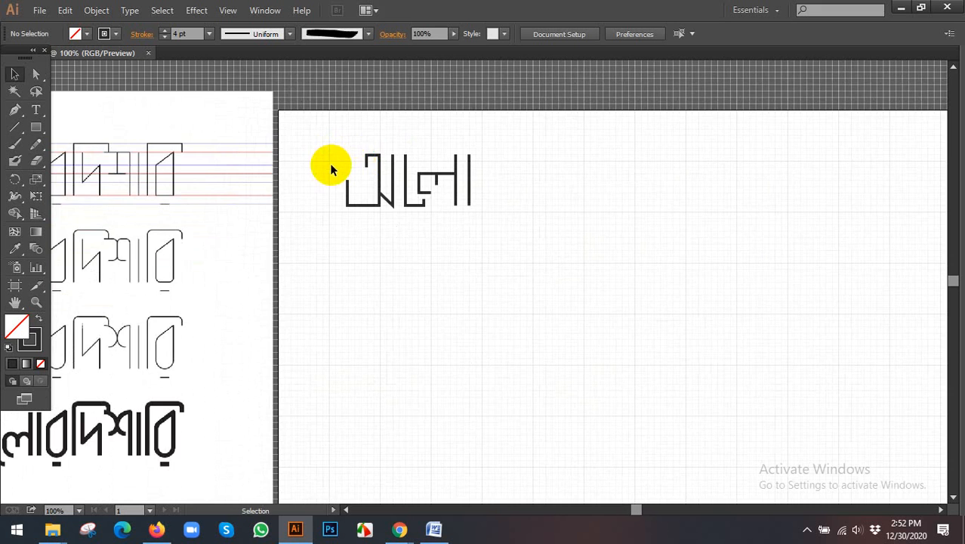
left_click_drag(330, 166, 545, 200)
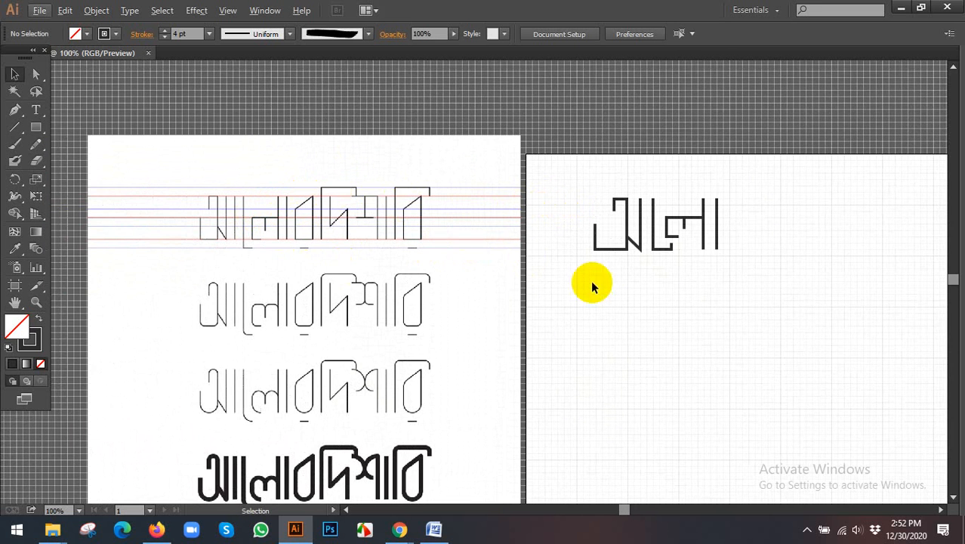
left_click_drag(593, 281, 560, 261)
left_click_drag(534, 160, 729, 268)
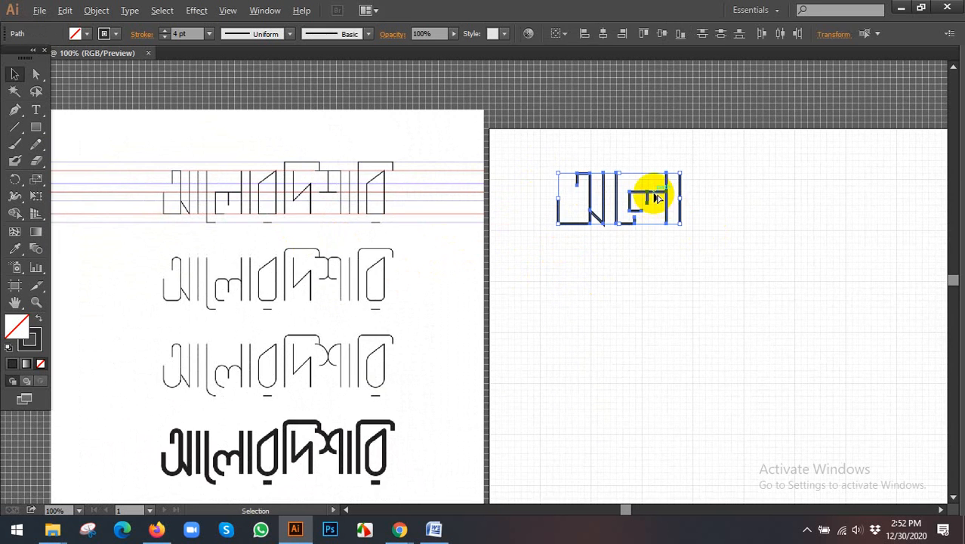
left_click_drag(656, 197, 652, 269)
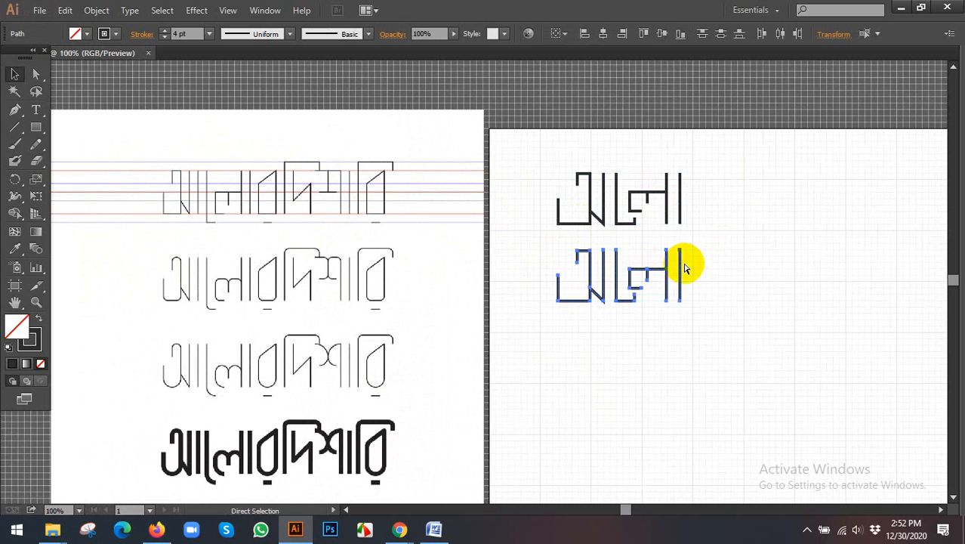
key("ctrl+d")
left_click(535, 179)
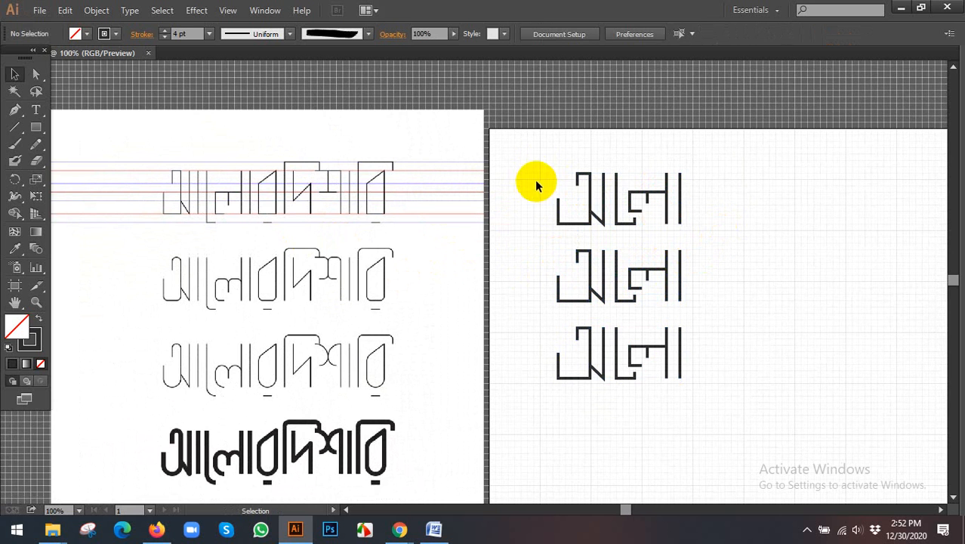
- Round all corners of the second row's large hooked অ path to a radius of about 9 px
left_click_drag(531, 173, 728, 225)
left_click(741, 230)
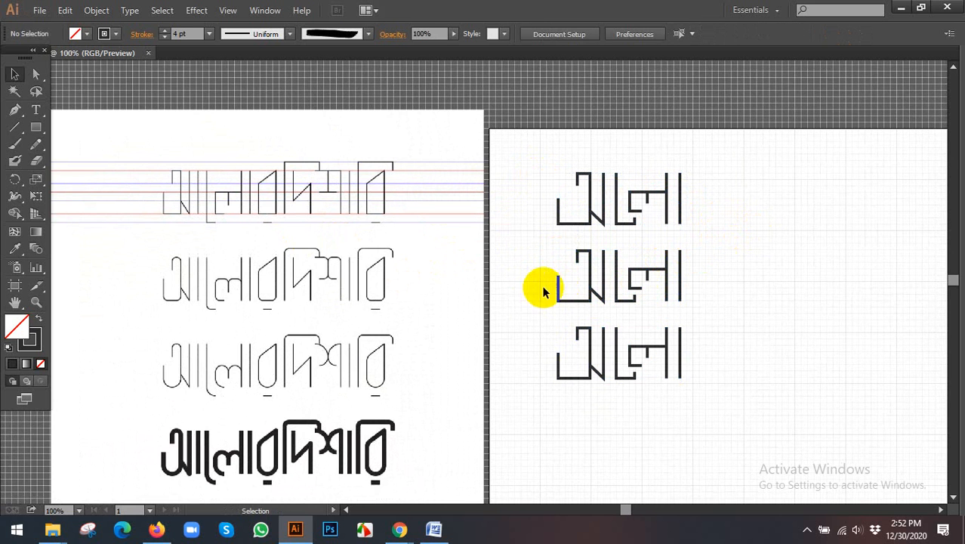
left_click_drag(563, 267, 604, 276)
scroll(593, 277, "up", 3)
left_click(461, 242)
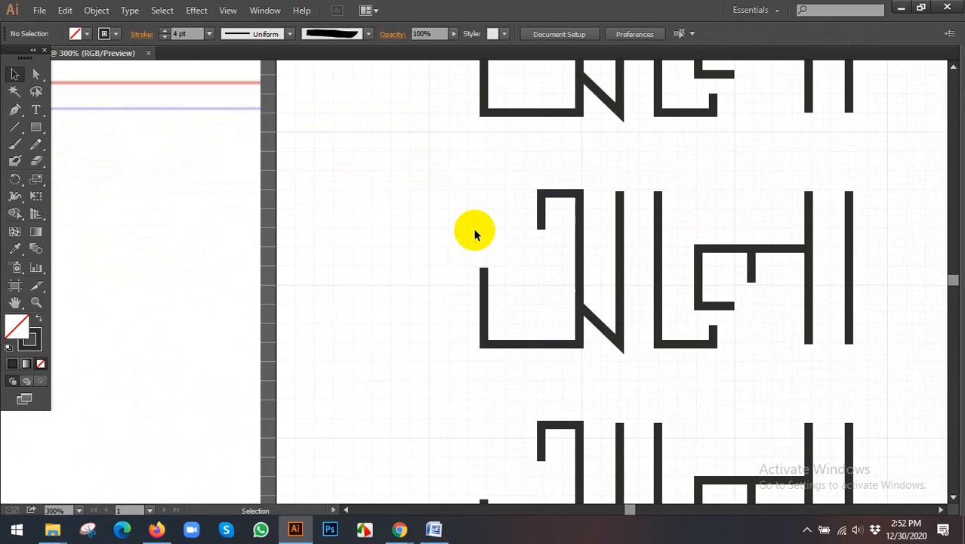
left_click(578, 193)
left_click(445, 199)
scroll(540, 200, "up", 1)
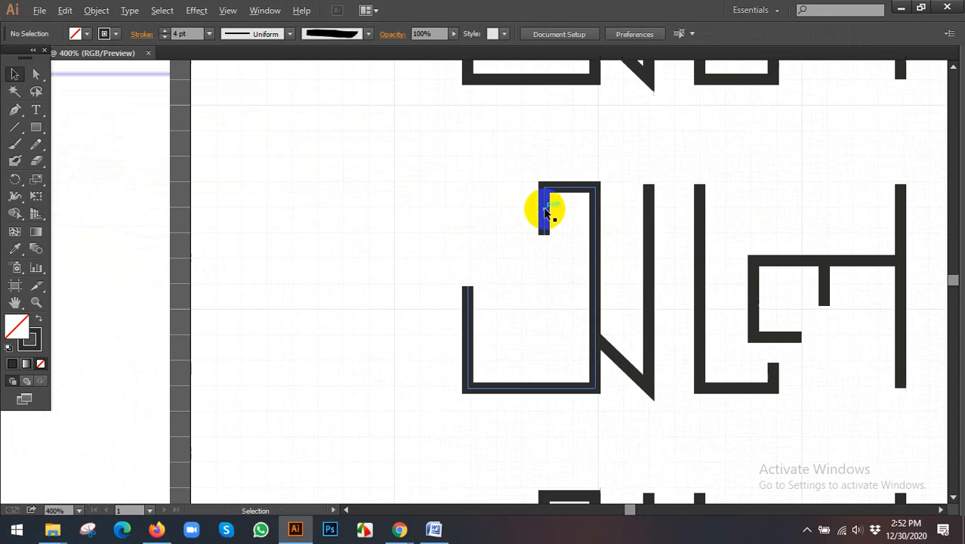
left_click(541, 202)
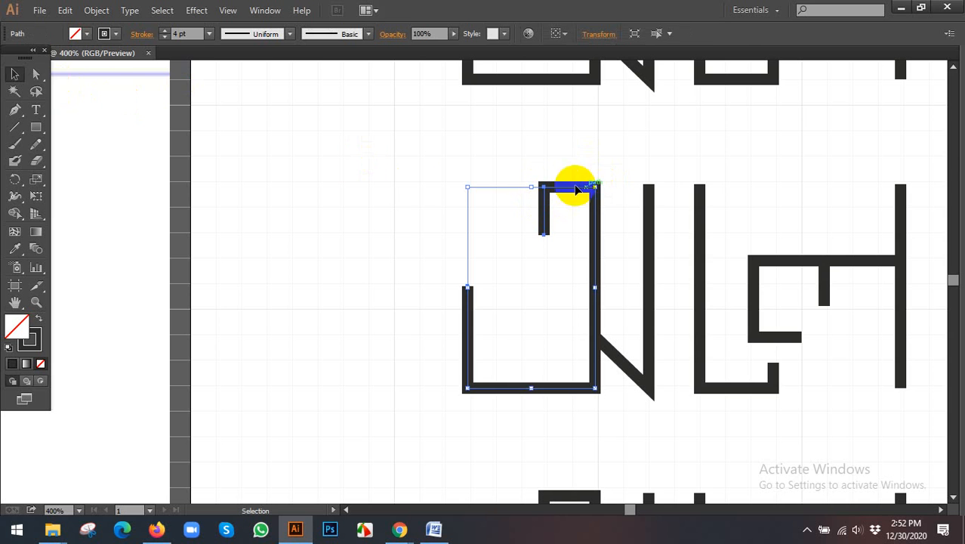
left_click(34, 69)
left_click(580, 193)
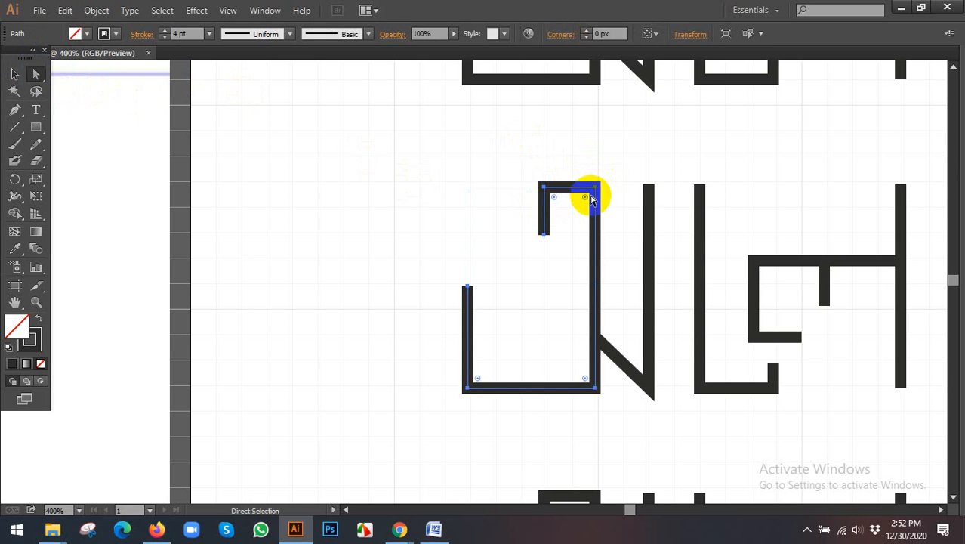
left_click_drag(586, 198, 568, 324)
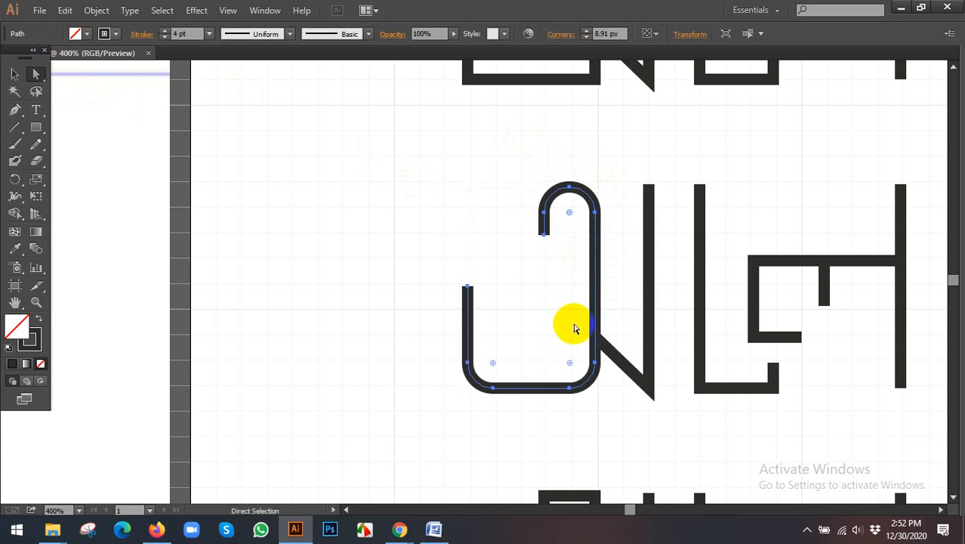
left_click(470, 268)
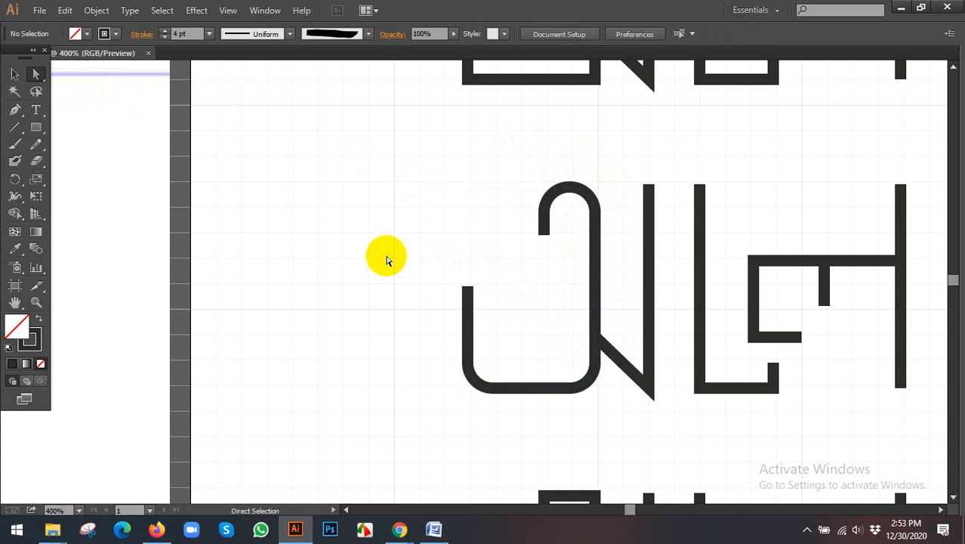
key("ctrl+z")
key("ctrl+z")
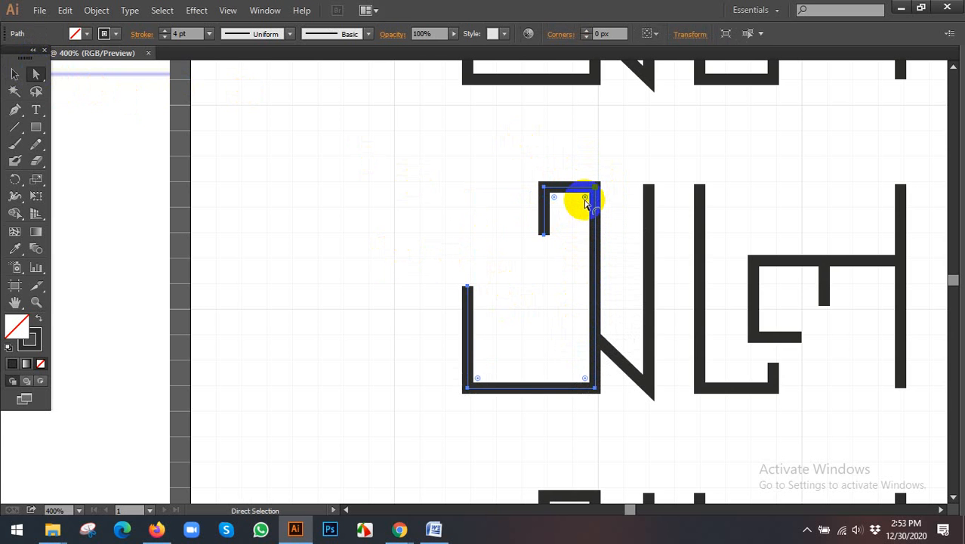
left_click_drag(585, 202, 562, 325)
left_click(659, 391)
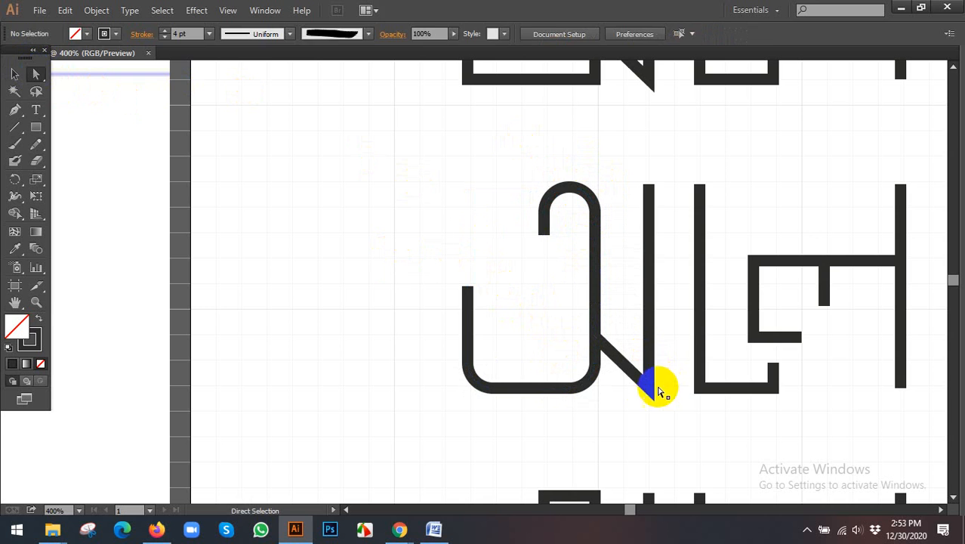
- Try rounding the pointed corner where the second row's diagonal meets the vertical stroke, at 11.4 px and at a smaller radius
left_click(647, 389)
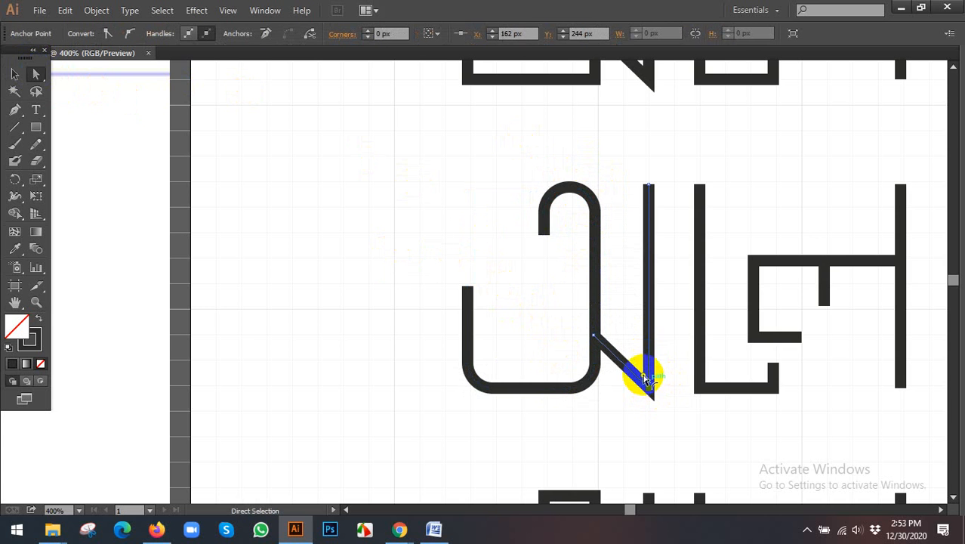
left_click_drag(643, 378, 608, 305)
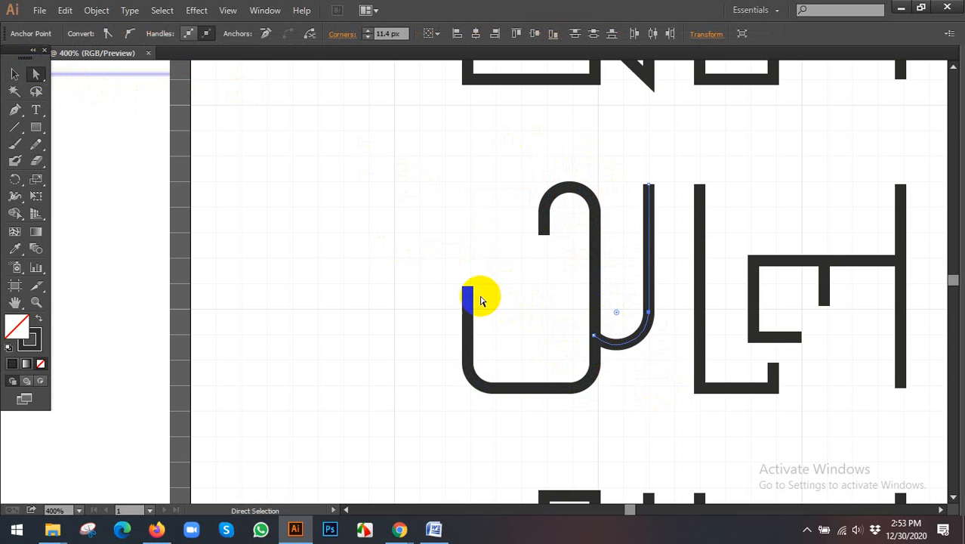
left_click(526, 280)
key("ctrl+z")
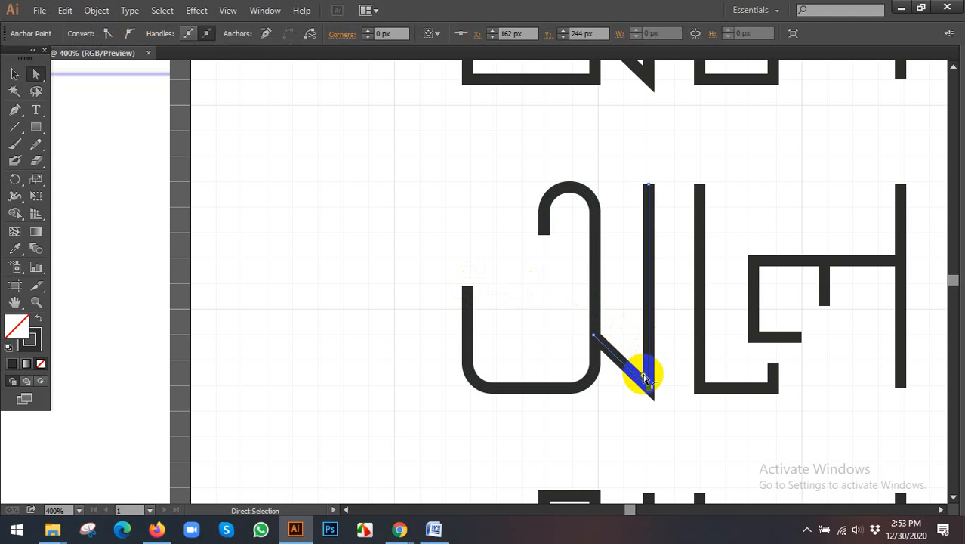
left_click_drag(644, 376, 642, 371)
left_click(533, 333)
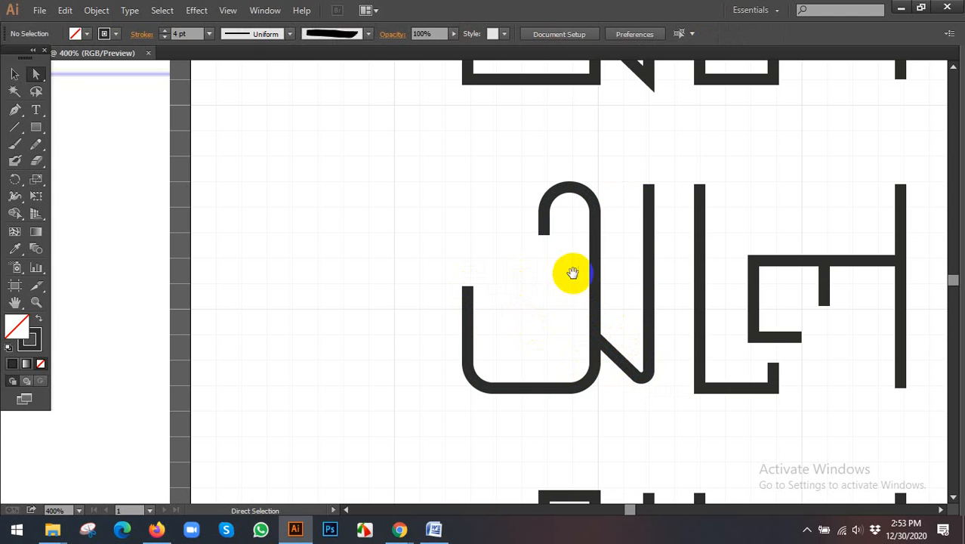
left_click(503, 352)
left_click(511, 371)
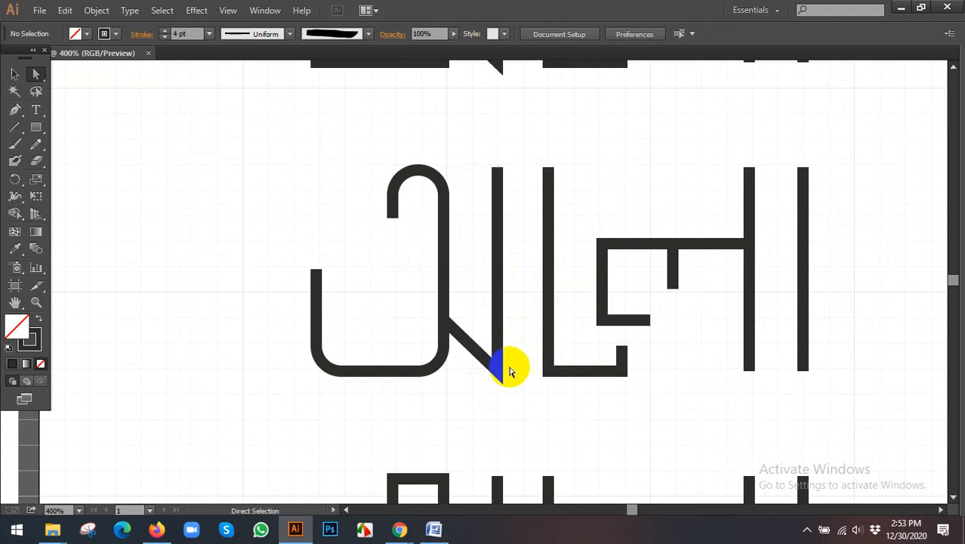
- Round the pointed corner between the second row's diagonal and vertical stroke to a radius of 2.13 px
left_click(499, 375)
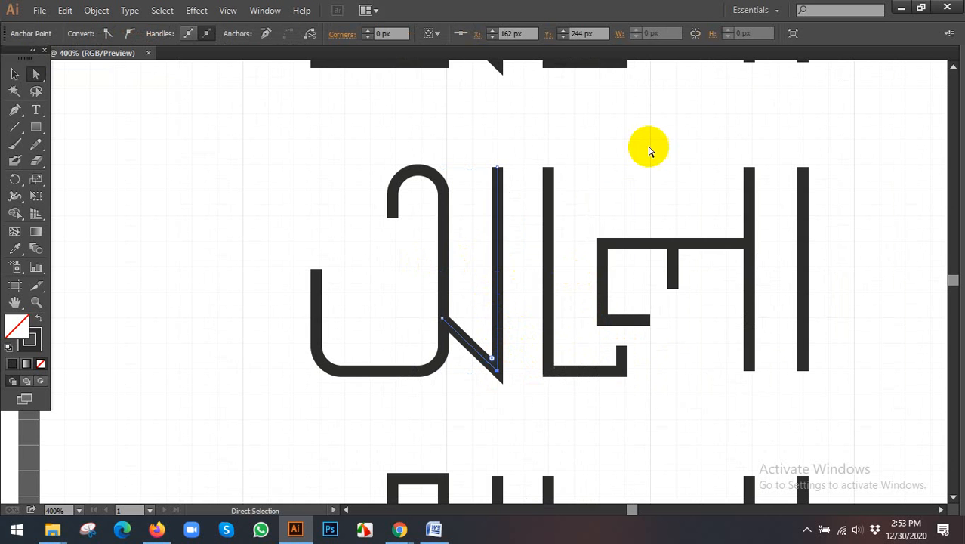
left_click(503, 37)
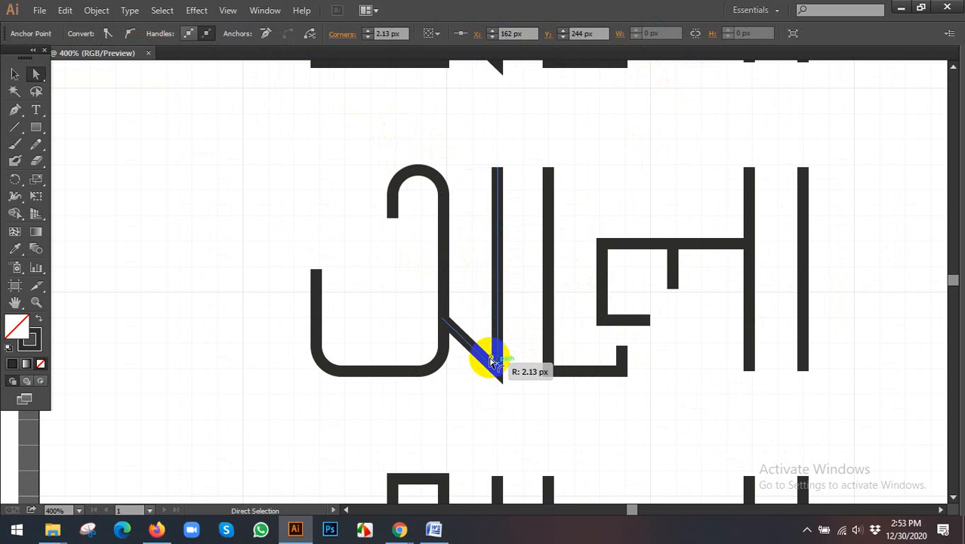
left_click_drag(491, 357, 490, 357)
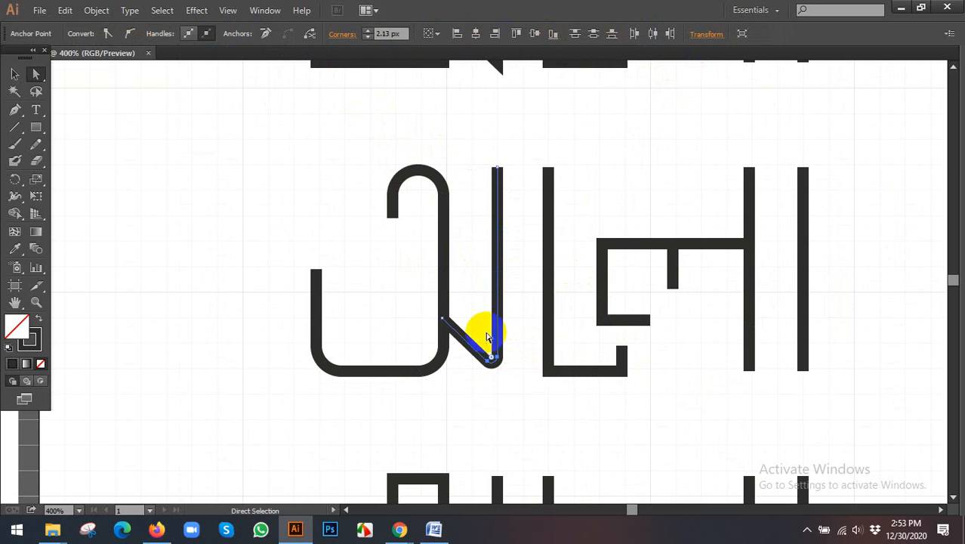
- Round both lower corners of the second row's tall vertical stroke with the short upturned foot
left_click(555, 361)
left_click(546, 364)
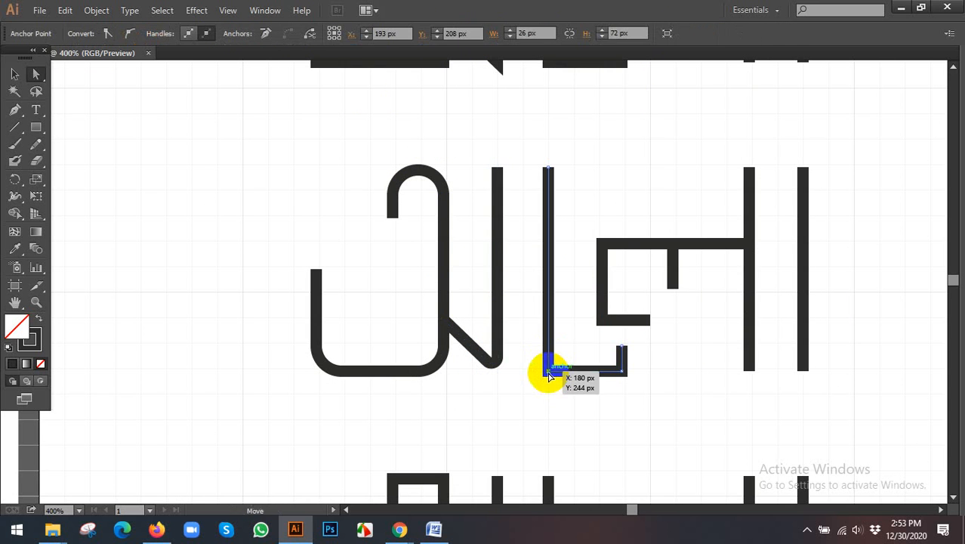
left_click(551, 370)
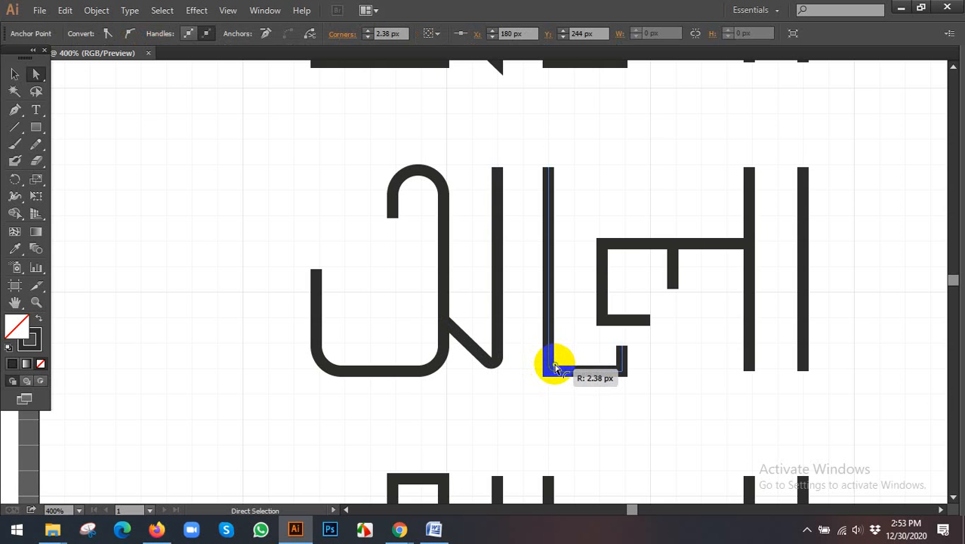
left_click_drag(555, 368, 608, 360)
left_click(589, 320)
- Round the upper corner of the second row's ল path where its vertical stroke meets the horizontal bar
left_click_drag(586, 300, 502, 307)
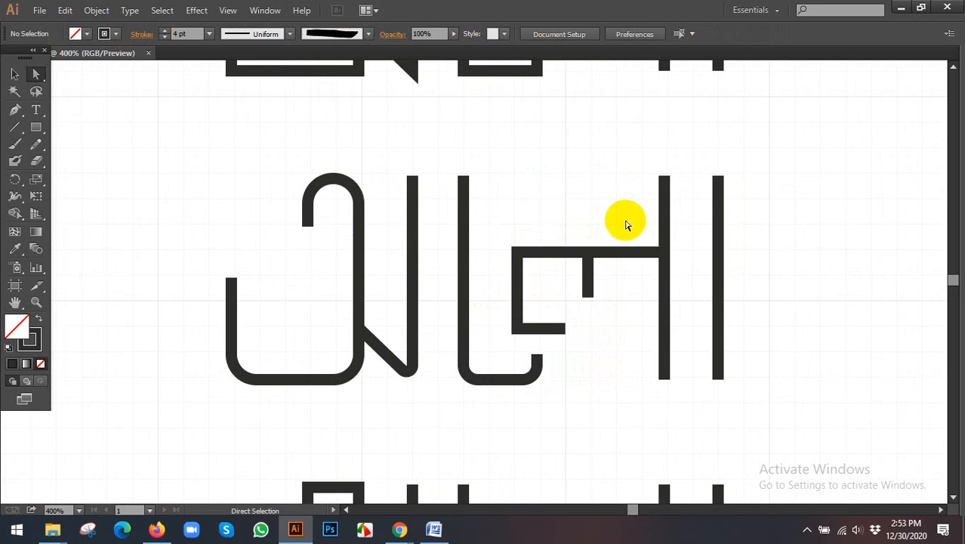
left_click(520, 255)
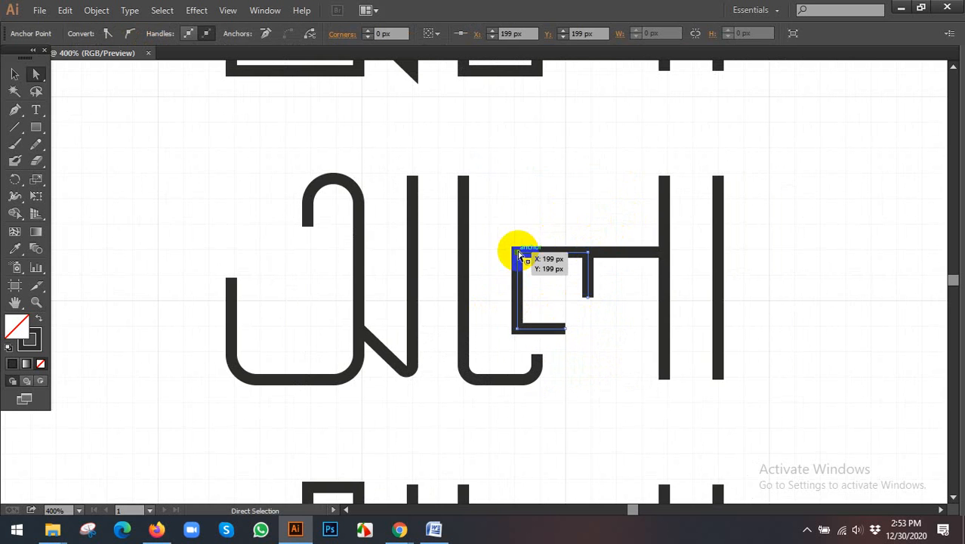
left_click_drag(527, 266, 534, 271)
left_click(545, 204)
left_click(590, 280)
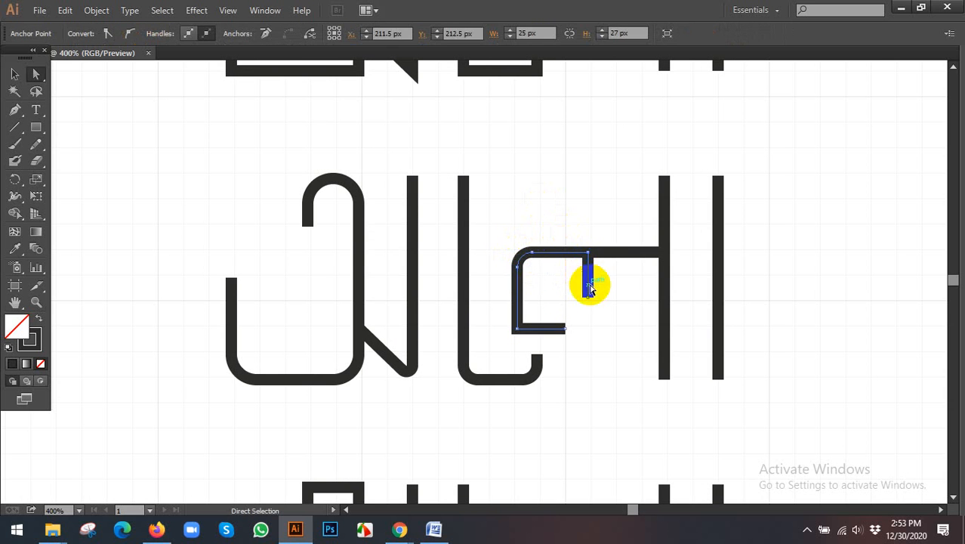
left_click(546, 183)
- Compare the straight and rounded versions of the আলোরদিশারি reference rows with the redrawn lettering
scroll(487, 219, "down", 1)
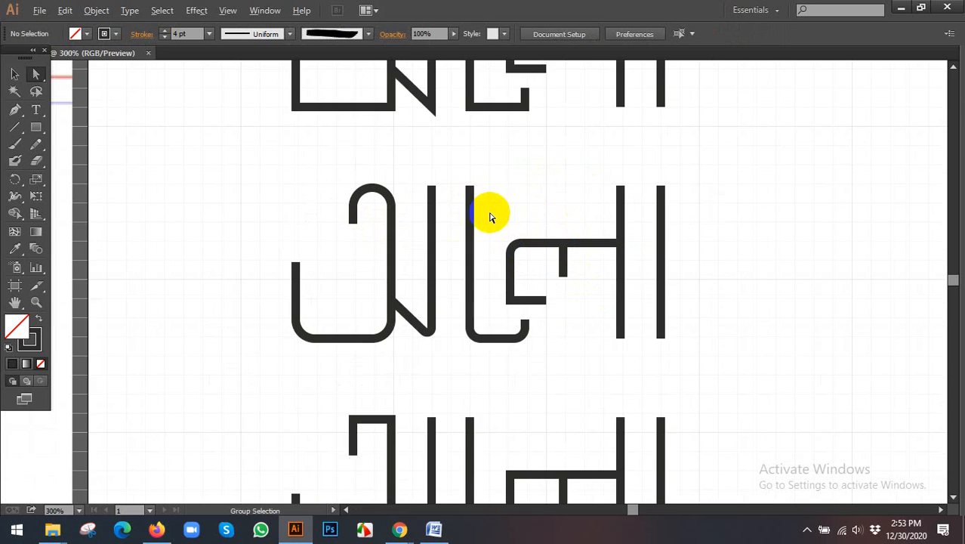
scroll(493, 210, "down", 3)
left_click_drag(469, 286, 489, 260)
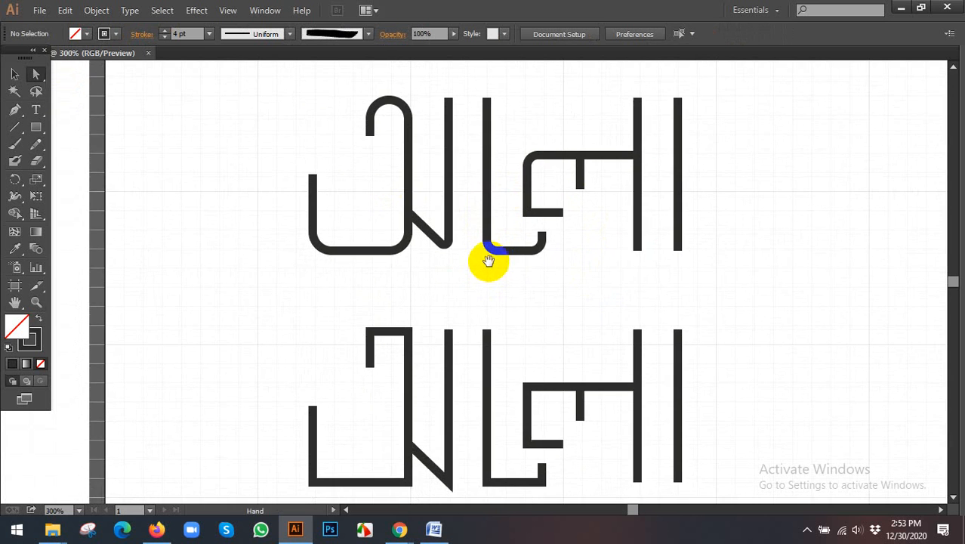
scroll(620, 248, "up", 2)
scroll(616, 244, "down", 3)
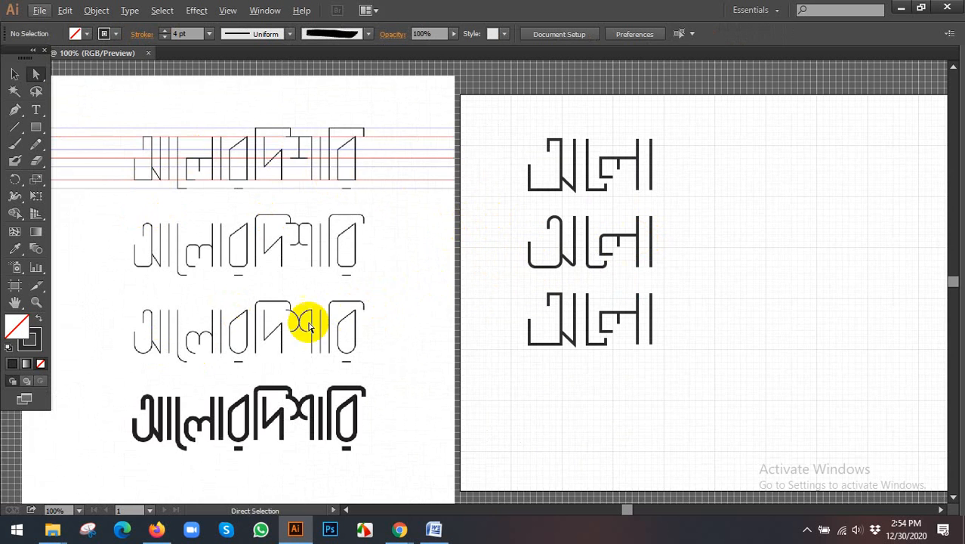
left_click_drag(290, 324, 451, 301)
scroll(362, 364, "up", 2)
left_click_drag(436, 379, 389, 436)
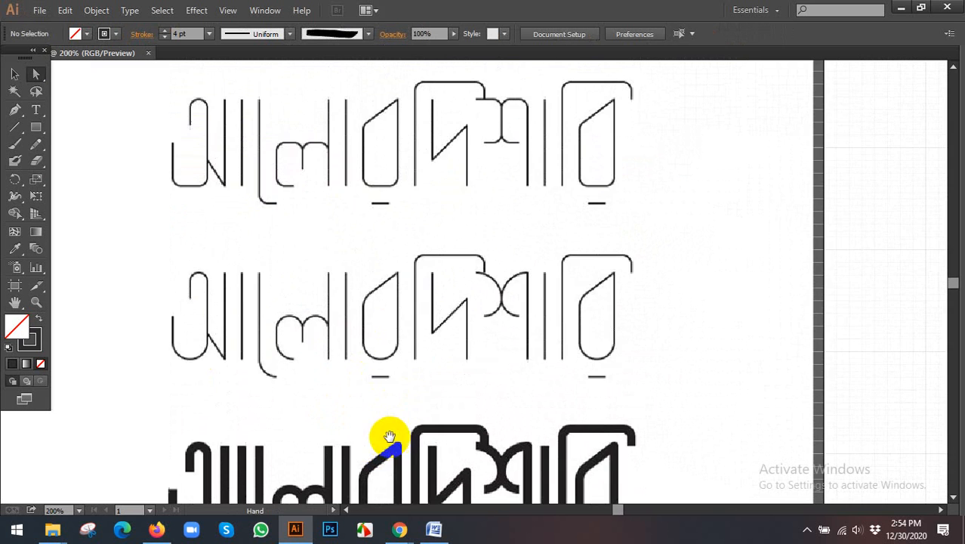
left_click_drag(380, 194, 375, 371)
mouse_move(319, 155)
left_mouse_down()
mouse_move(336, 156)
mouse_move(335, 125)
left_mouse_up()
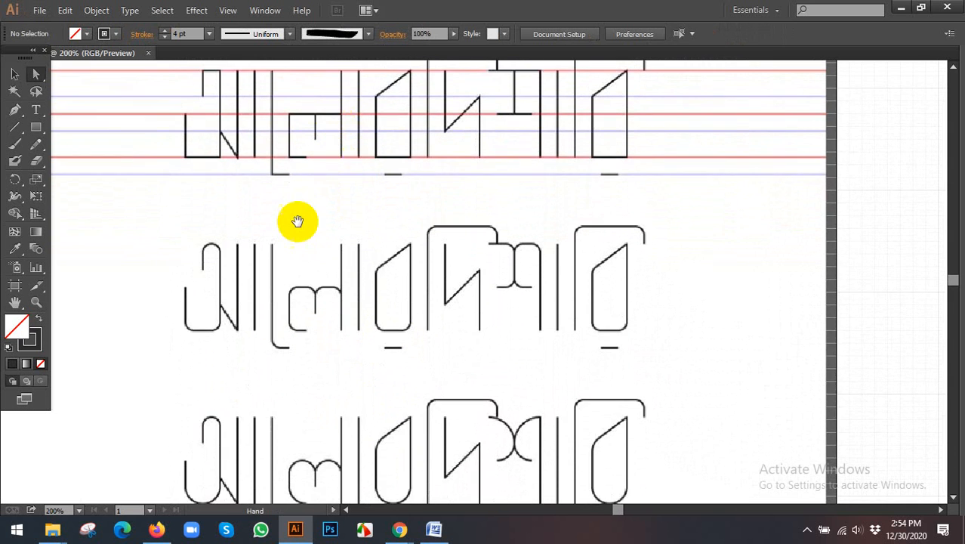
left_click_drag(296, 228, 296, 203)
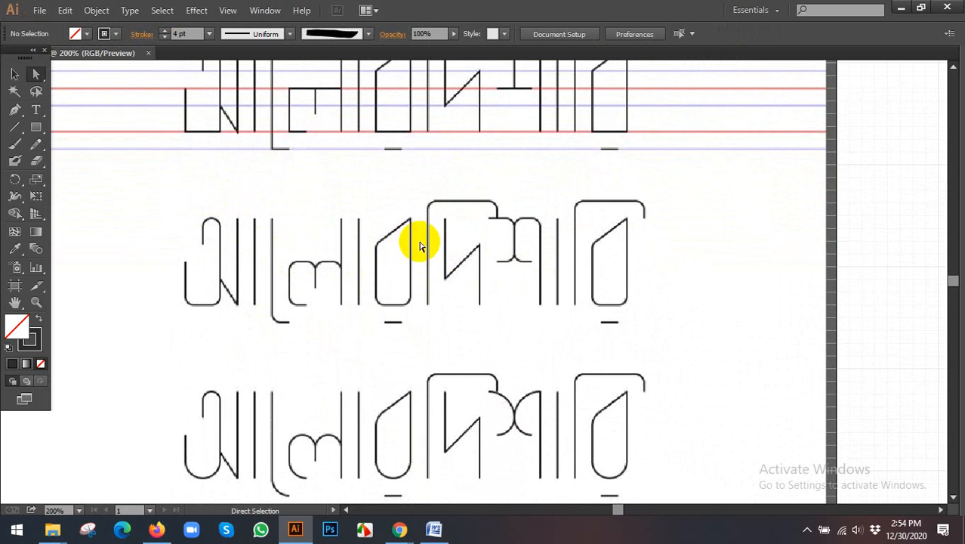
scroll(453, 249, "up", 2)
scroll(362, 226, "up", 2)
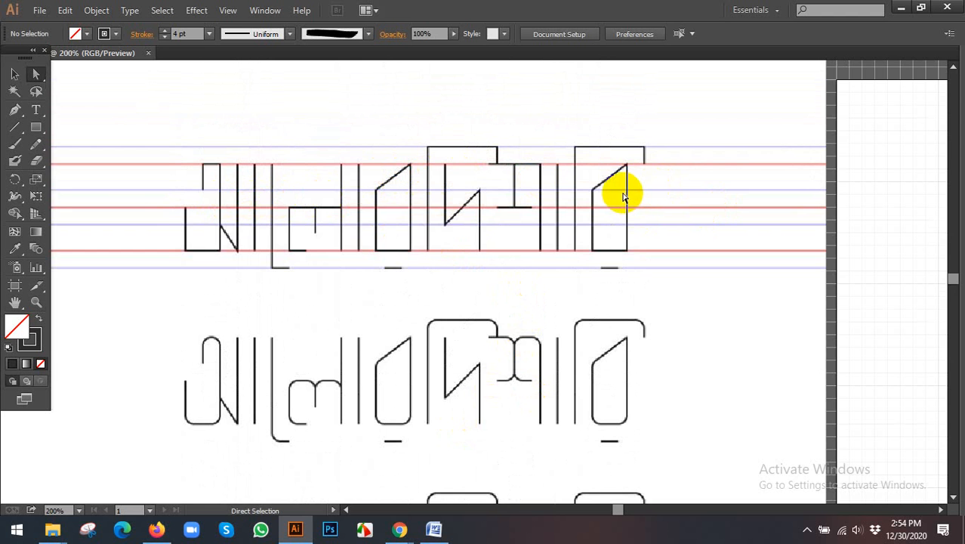
scroll(627, 193, "down", 2)
- Expand all strokes of the second আলো row into filled shapes
left_click_drag(753, 284, 436, 261)
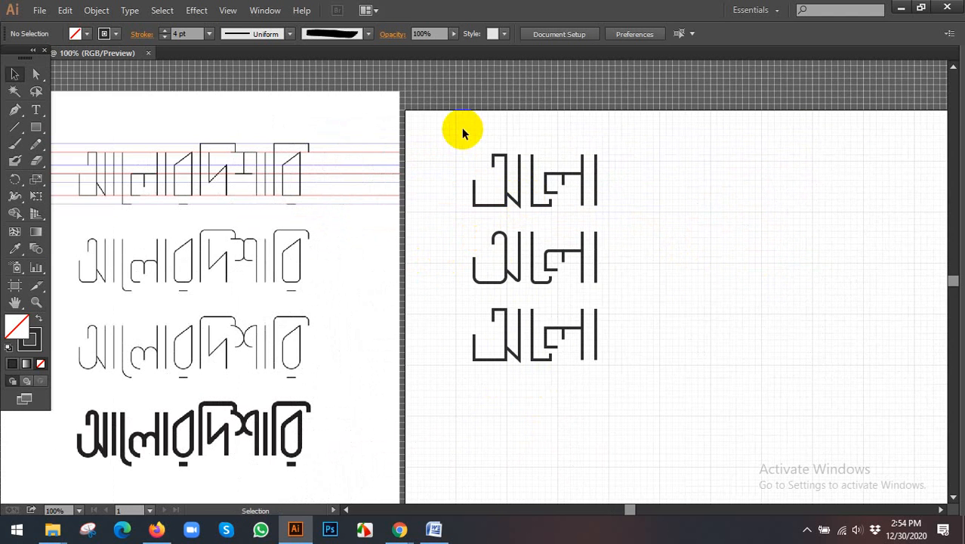
left_click(607, 279)
scroll(612, 274, "up", 2)
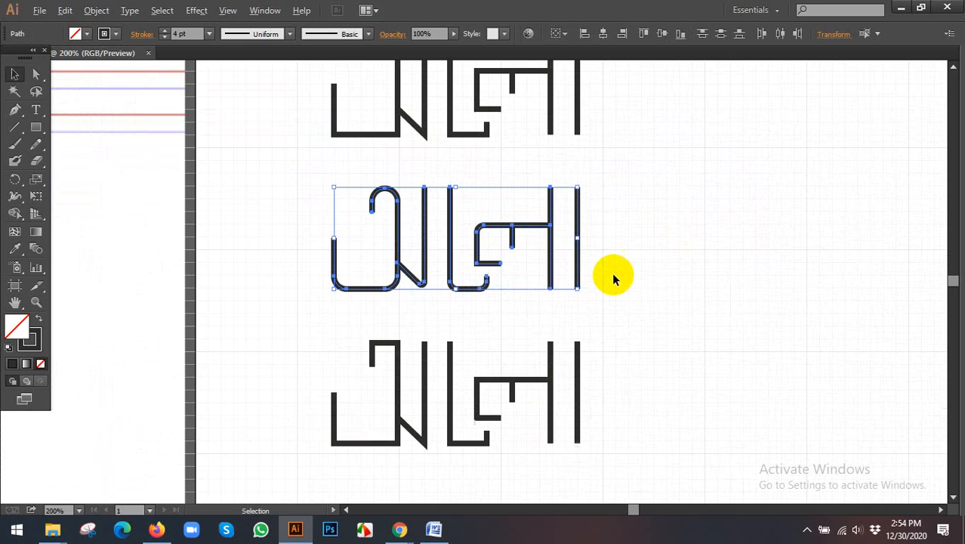
left_click(96, 10)
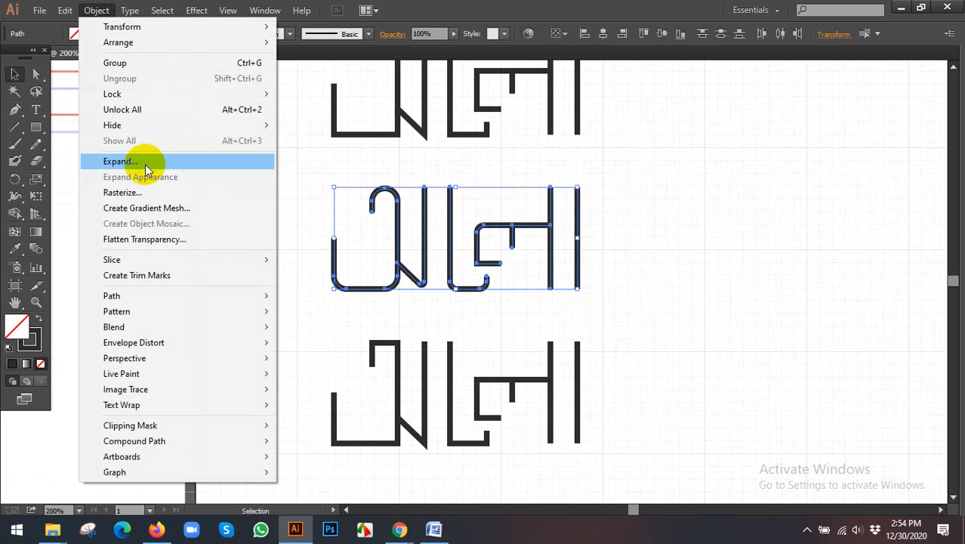
left_click(151, 158)
left_click(451, 343)
left_click(635, 264)
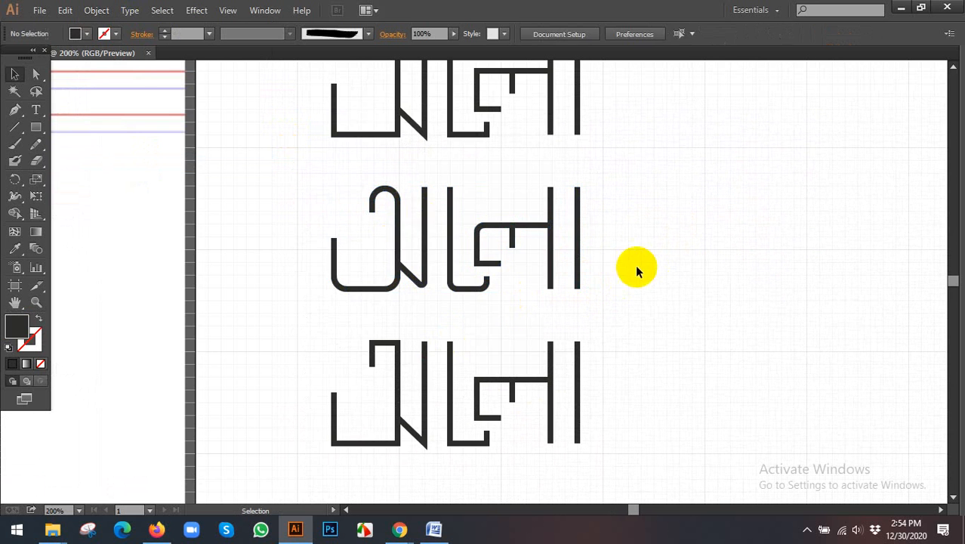
left_click(398, 200)
left_click_drag(312, 189, 426, 313)
left_click_drag(604, 203, 451, 306)
left_click(284, 231)
left_click_drag(286, 215, 264, 235)
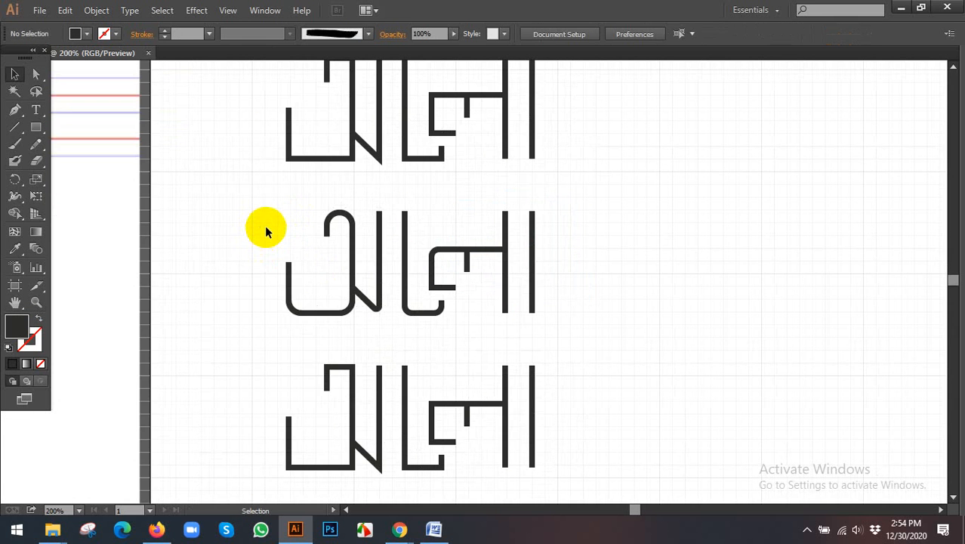
- Round the lower corner of the second row's expanded ল shape where the vertical meets the short foot
left_click(430, 276)
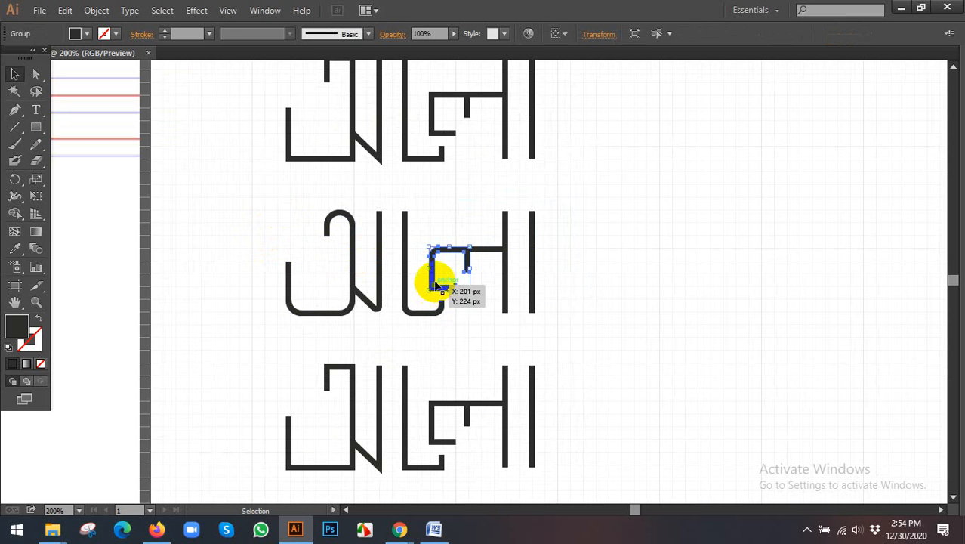
left_click(37, 74)
scroll(430, 270, "up", 3)
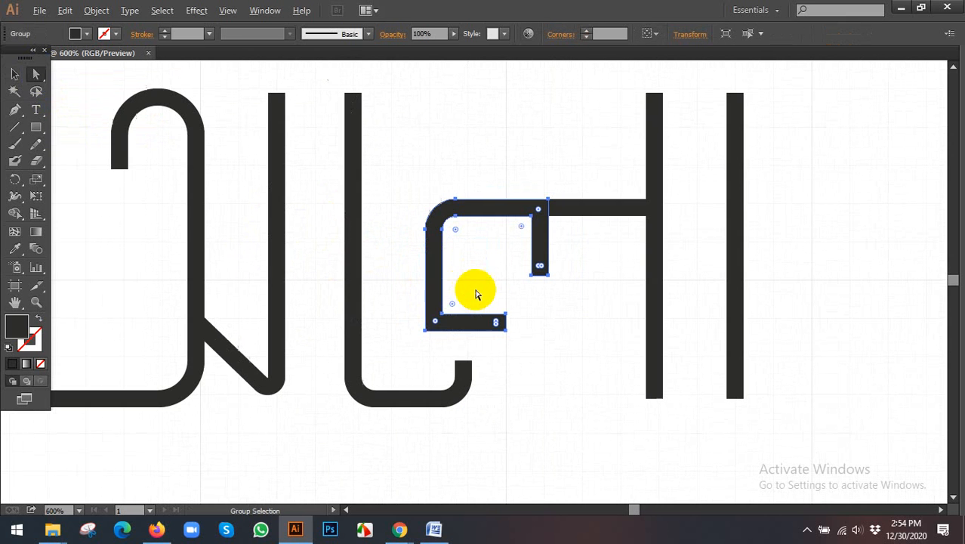
left_click(428, 330)
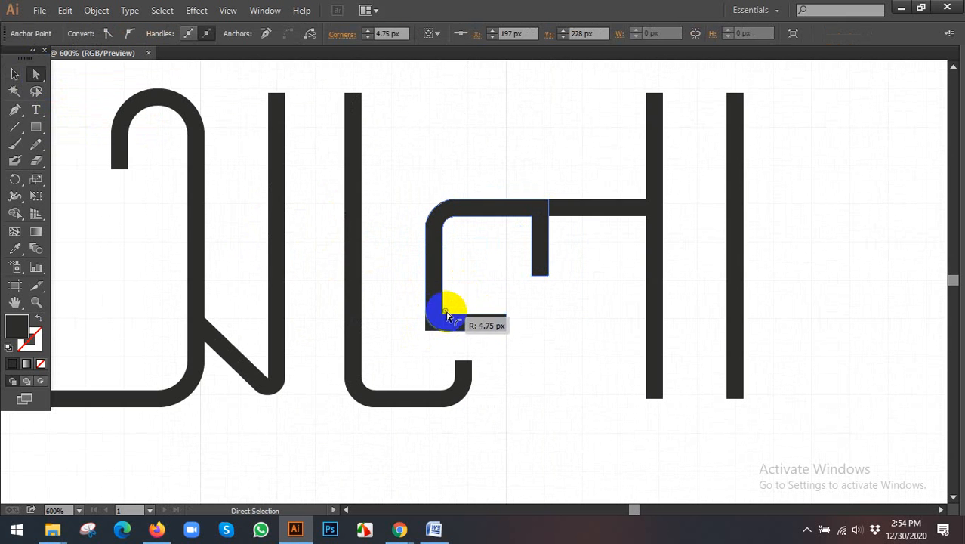
left_click_drag(447, 314, 448, 303)
left_click(545, 313)
scroll(544, 313, "down", 1)
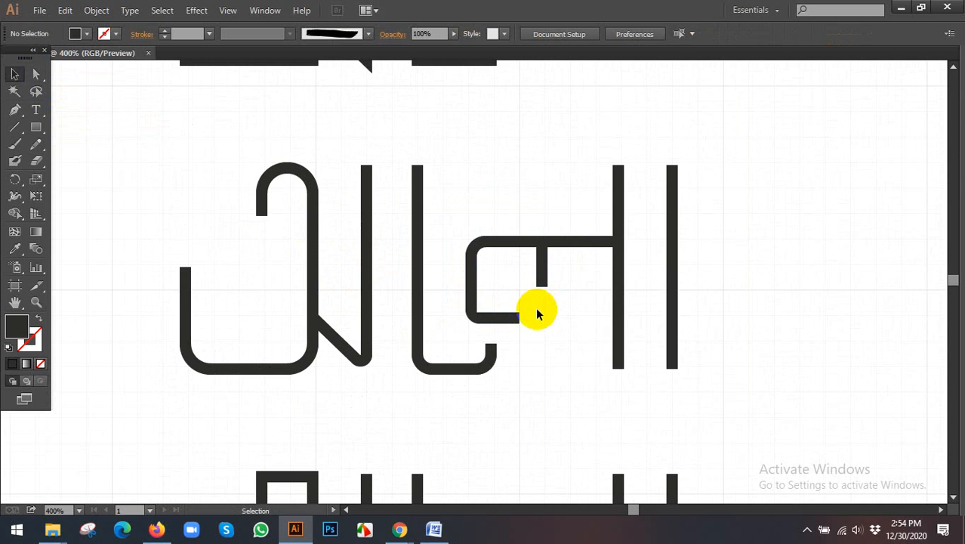
scroll(537, 313, "down", 3)
left_click_drag(545, 312, 472, 305)
left_click_drag(609, 272, 435, 264)
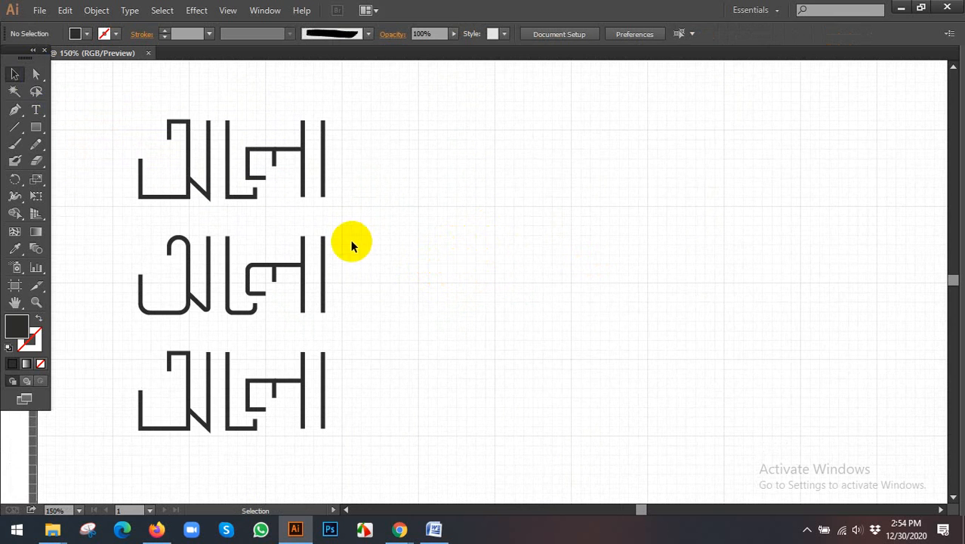
left_click(400, 531)
left_click(346, 467)
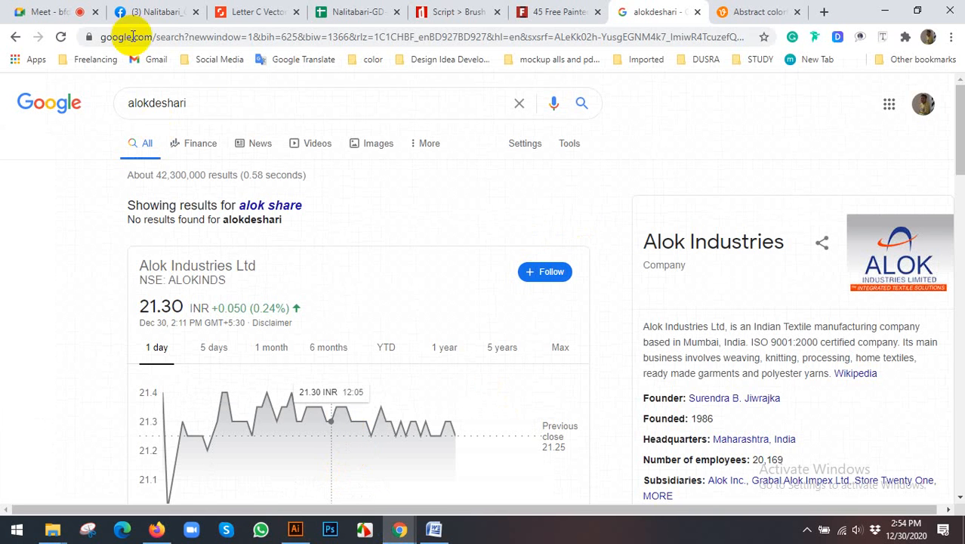
left_click_drag(218, 102, 65, 101)
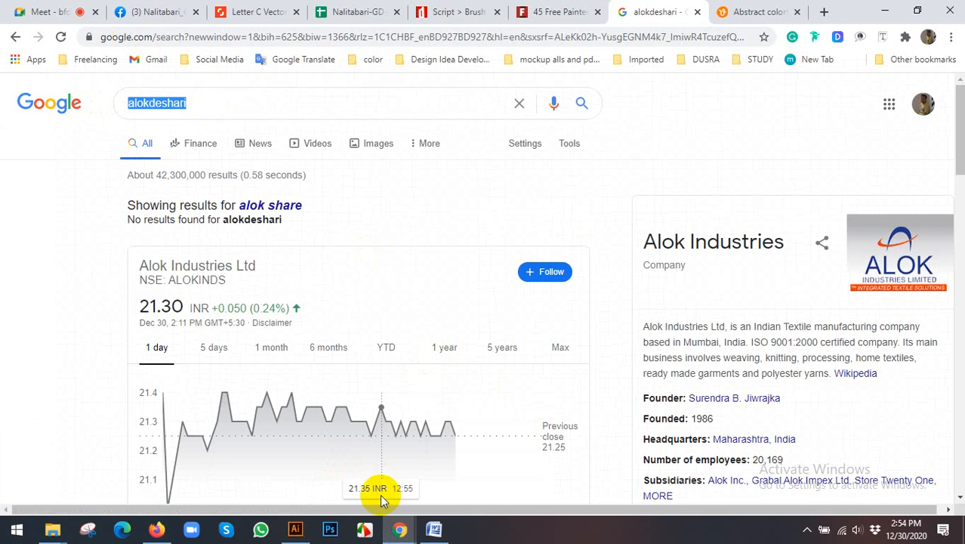
left_click(296, 530)
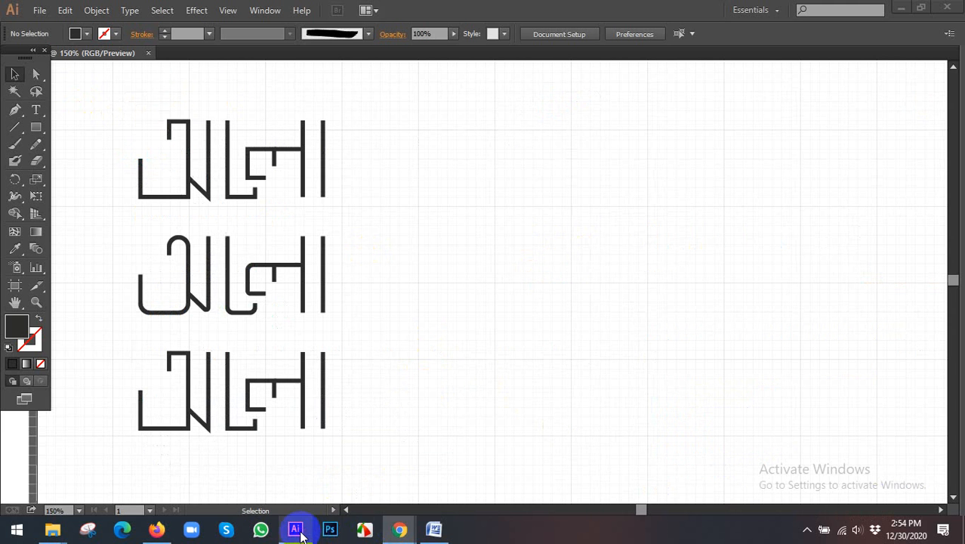
left_click(409, 535)
left_click(391, 489)
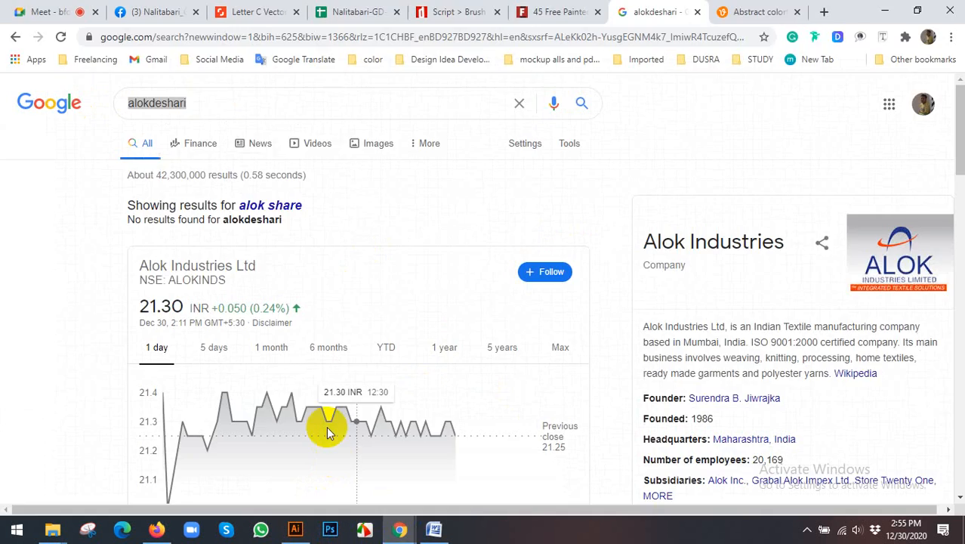
- Search Google for "bornomala sim registration" in place of the existing query
left_click(232, 103)
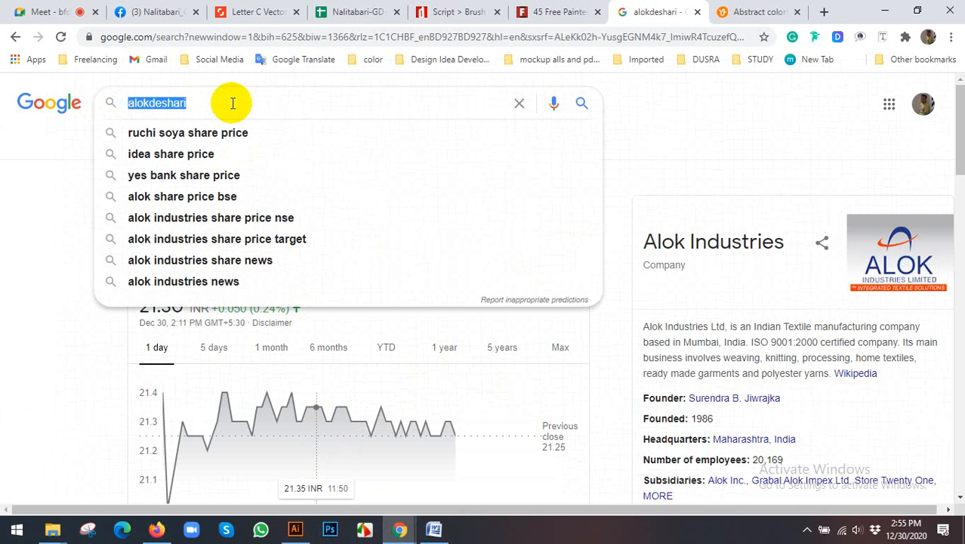
type("bornoa")
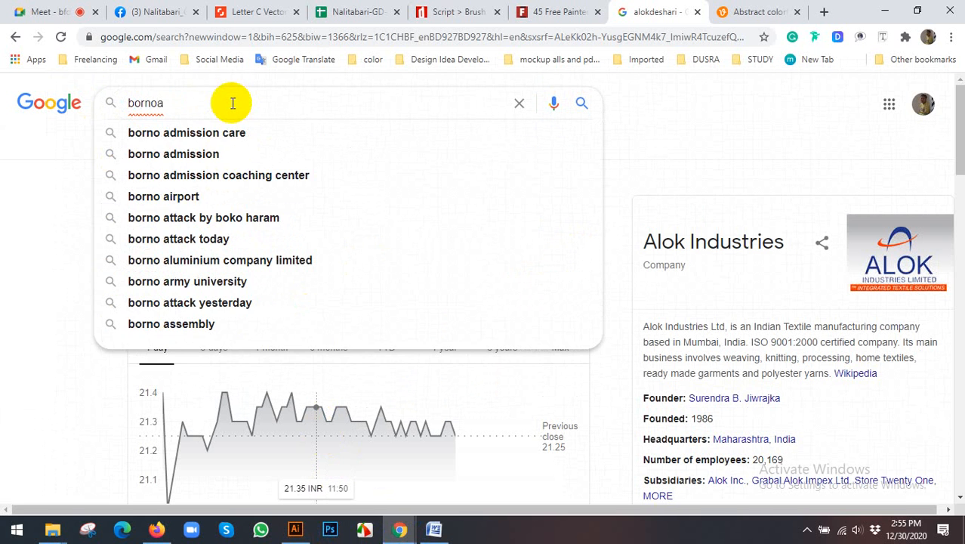
key("BackSpace")
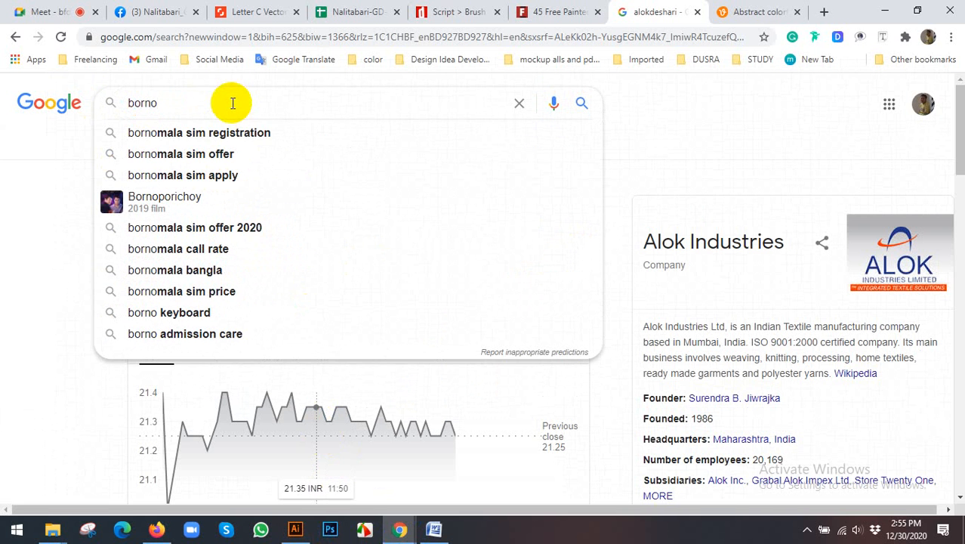
left_click(194, 133)
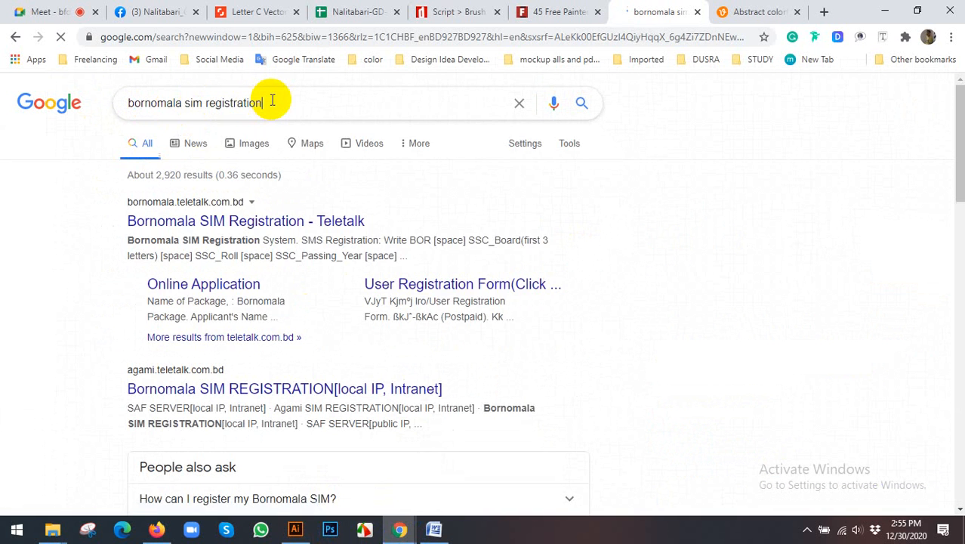
- Search Google for "bangla bornomala" and show the image results
triple_click(272, 101)
type("bangla b")
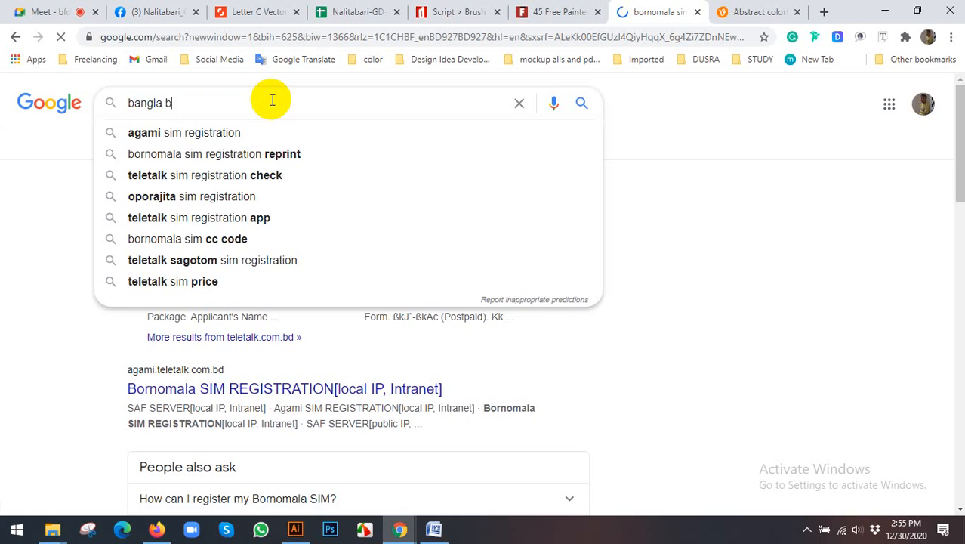
type("ornom")
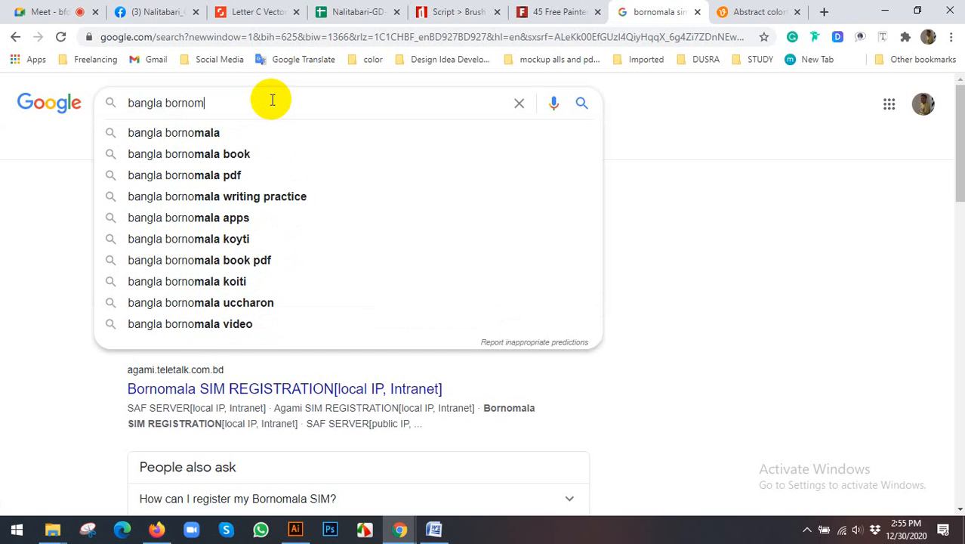
type("ala")
key("Return")
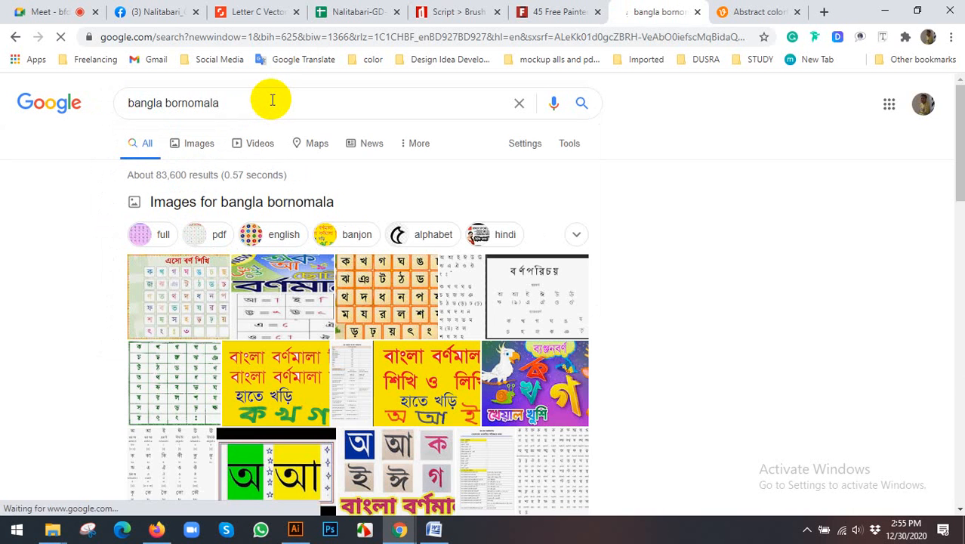
left_click(198, 143)
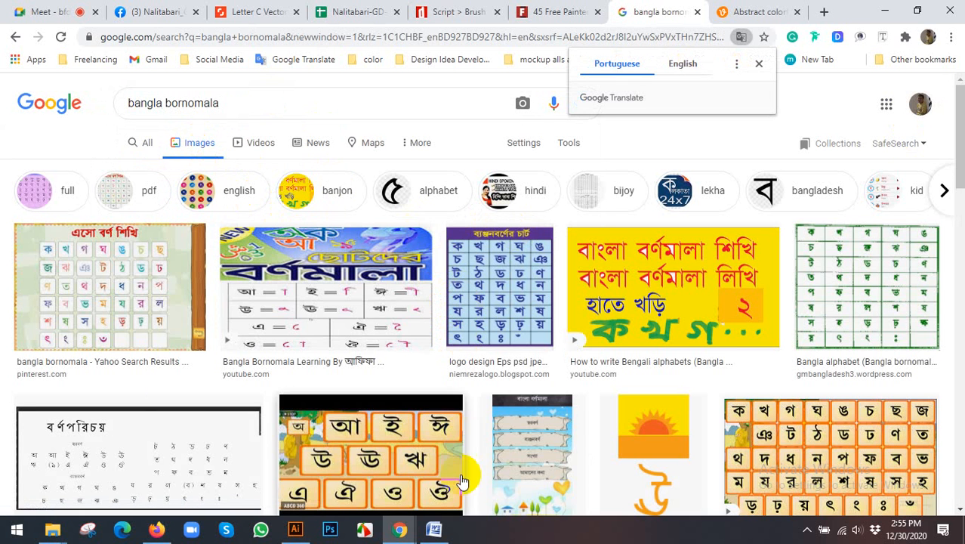
- Search Google for "natok poster" in a new browser tab
left_click(822, 11)
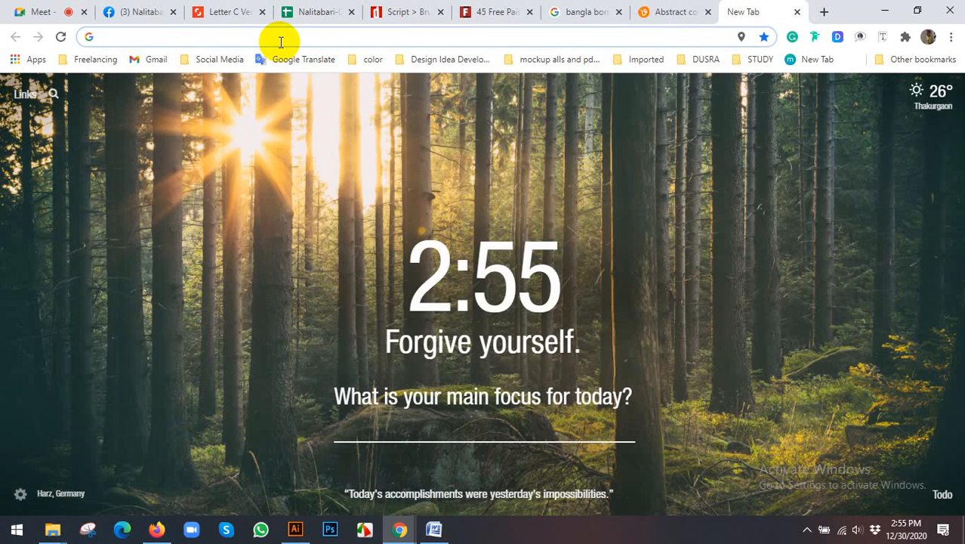
type("natok ")
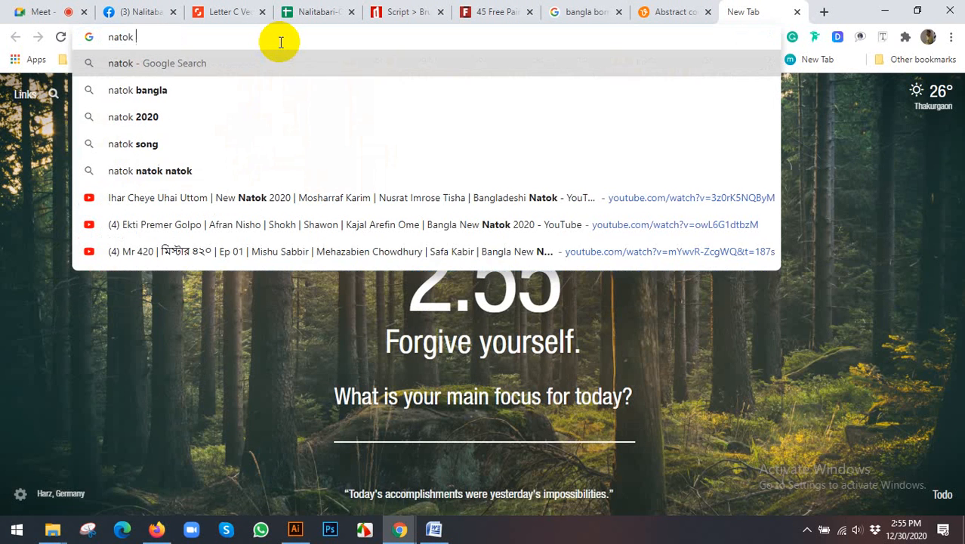
type("poster")
key("Return")
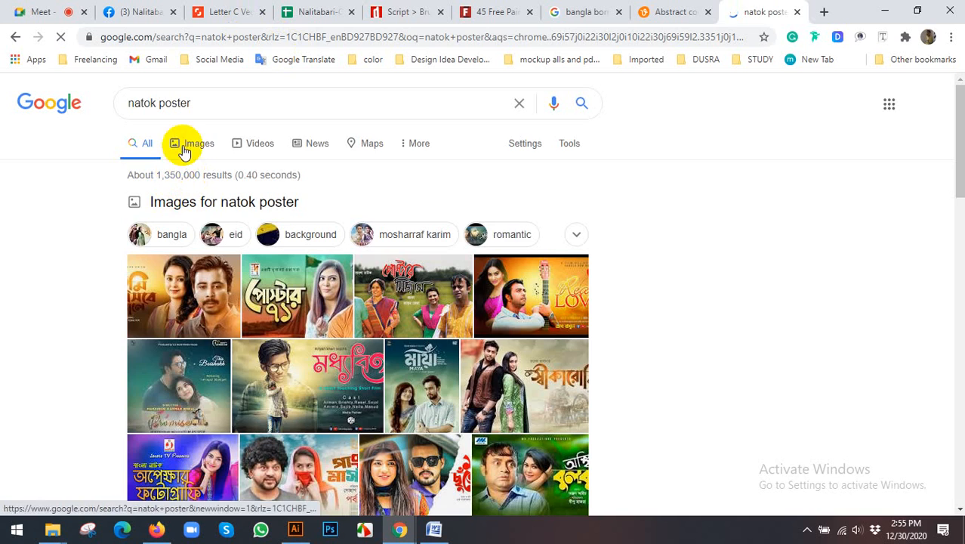
- Show the image results for "natok poster" and preview the Bangla Natok Poster 71 image with red lettering on torn white paper
left_click(183, 148)
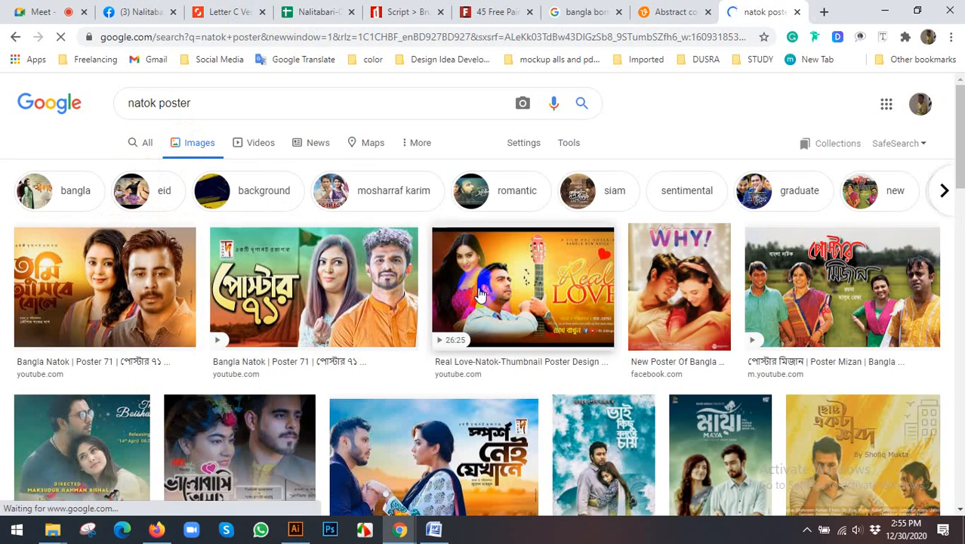
scroll(468, 287, "down", 2)
scroll(460, 281, "down", 5)
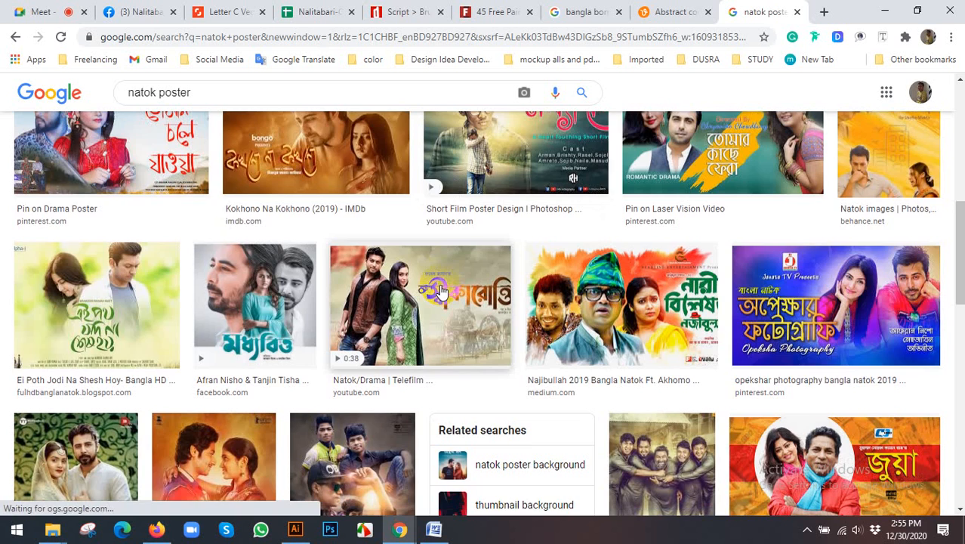
scroll(167, 287, "down", 3)
scroll(173, 280, "down", 3)
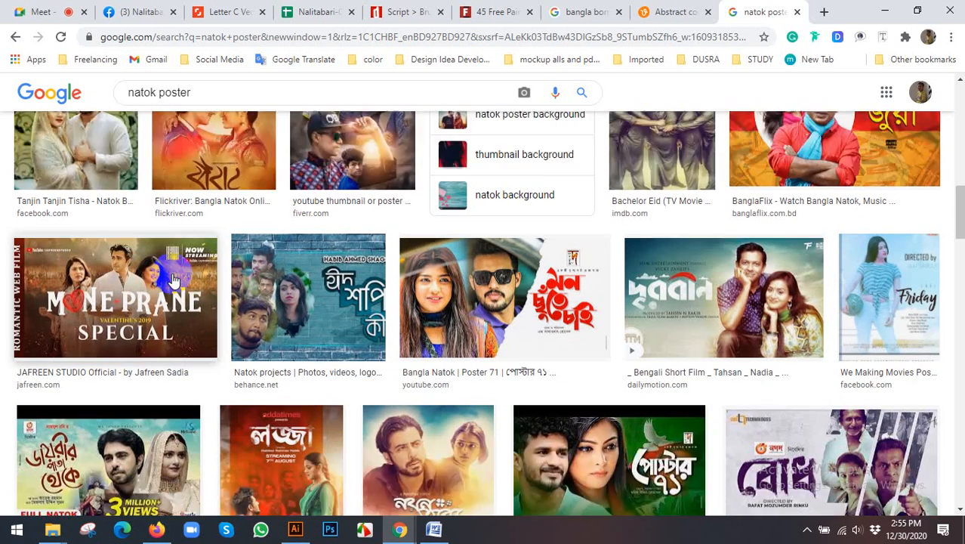
right_click(550, 244)
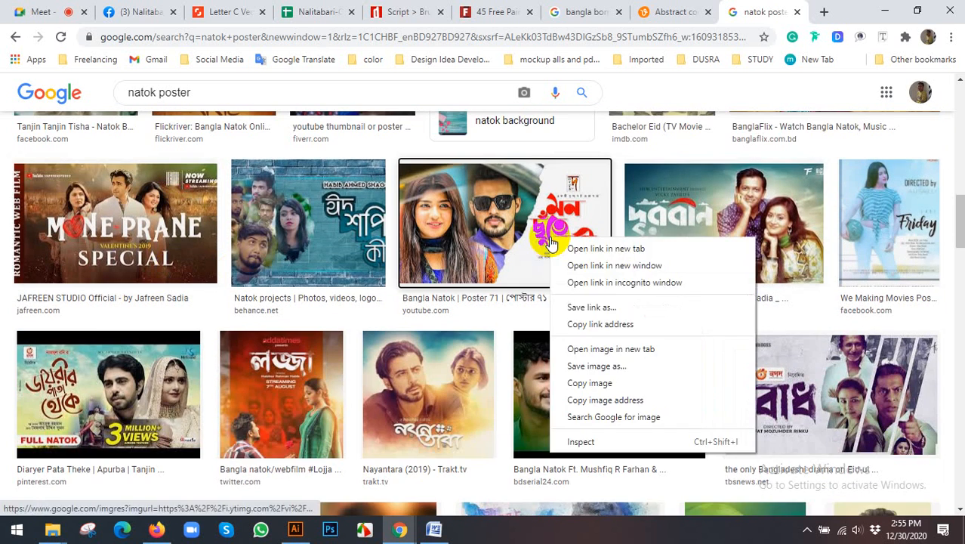
left_click(560, 216)
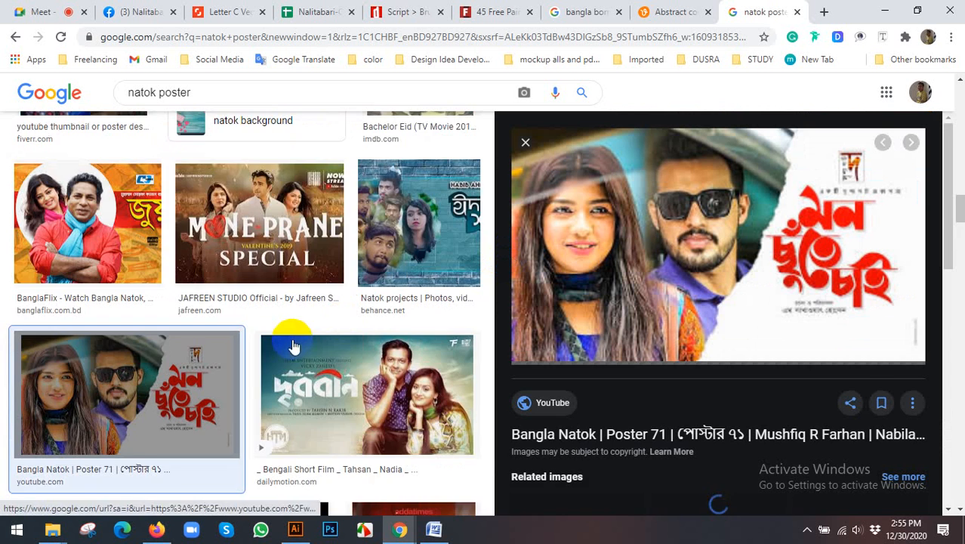
- Examine the title lettering styles across further natok poster image results alongside the open preview
scroll(293, 325, "down", 3)
scroll(297, 296, "down", 3)
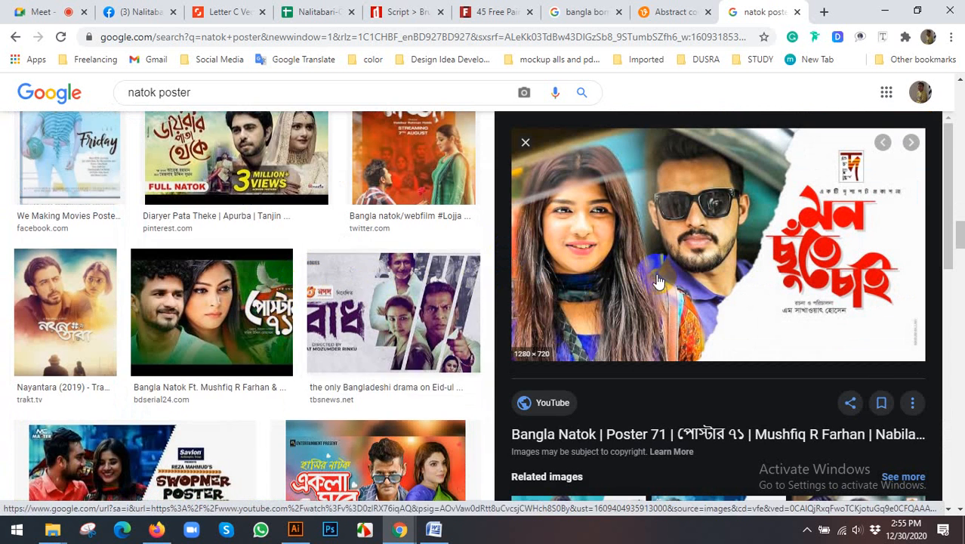
scroll(296, 294, "down", 3)
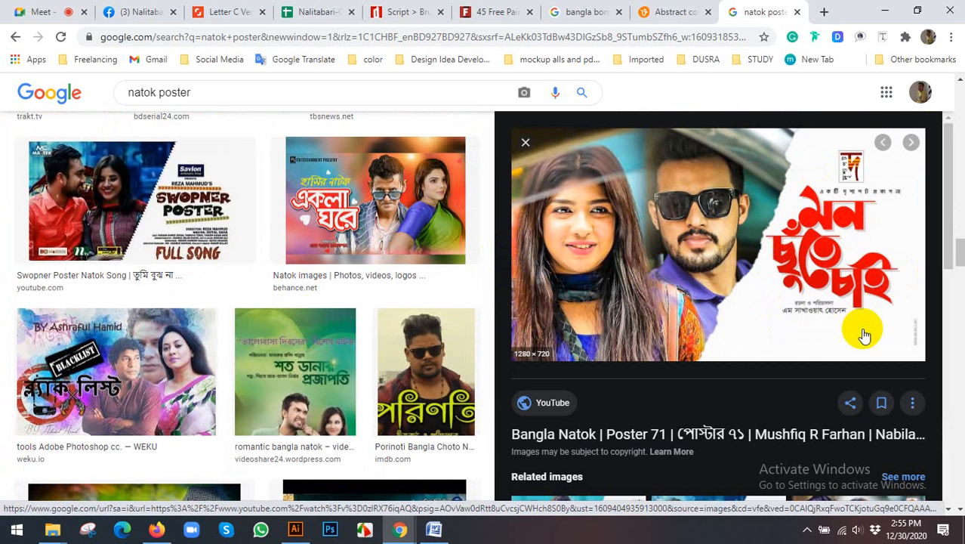
scroll(236, 259, "down", 3)
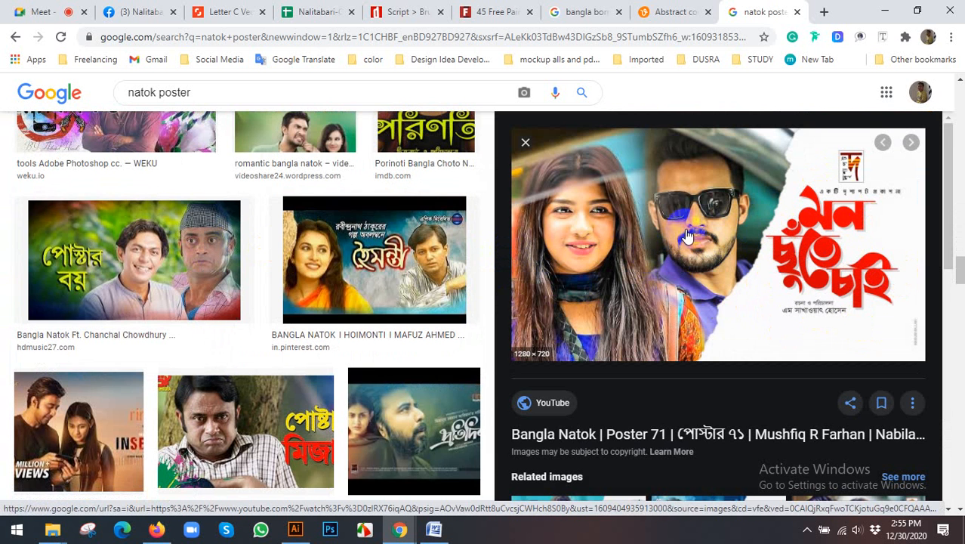
scroll(686, 236, "down", 1)
scroll(769, 243, "up", 1)
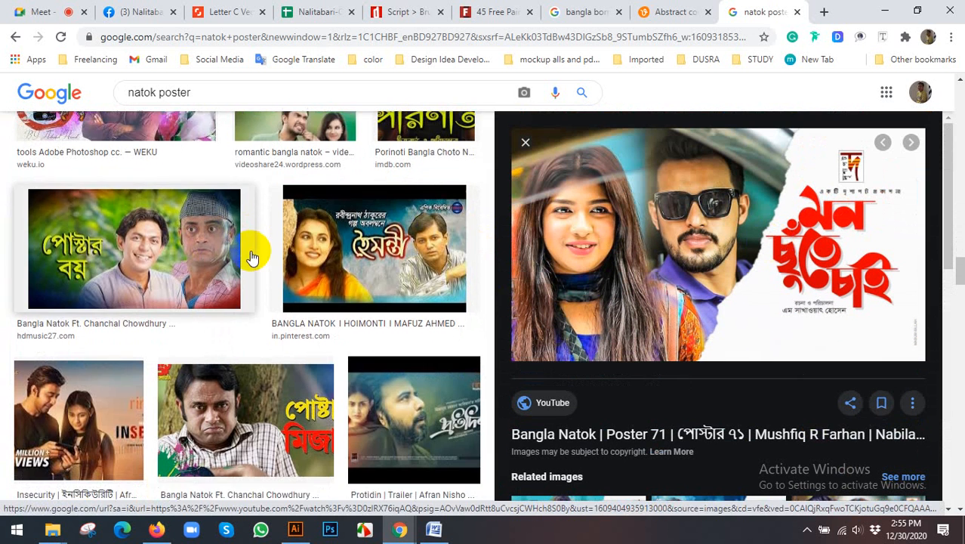
scroll(252, 259, "down", 8)
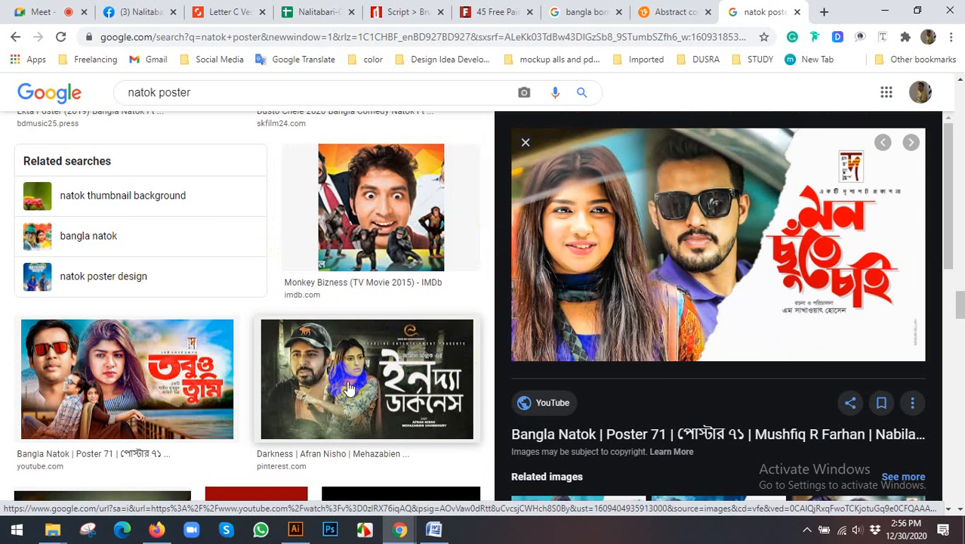
scroll(392, 327, "down", 2)
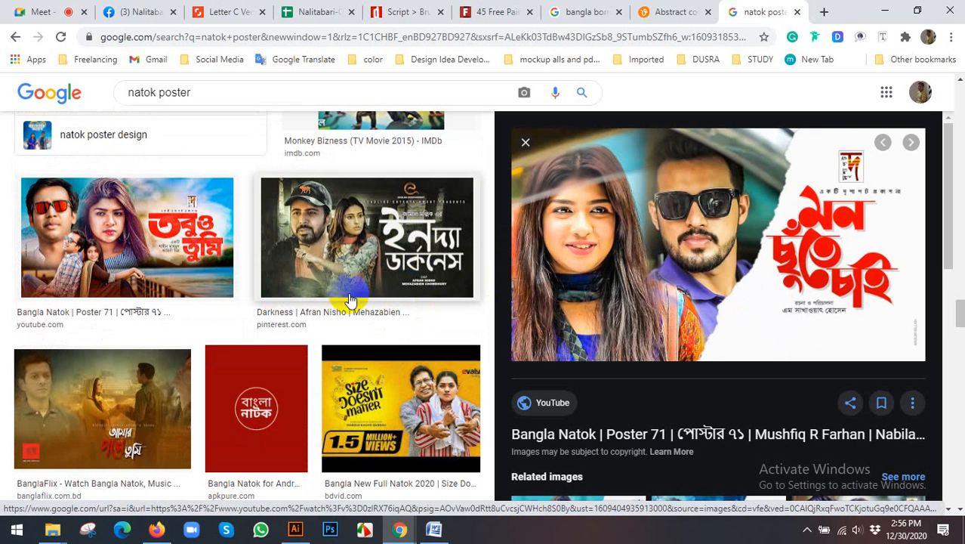
scroll(340, 303, "down", 5)
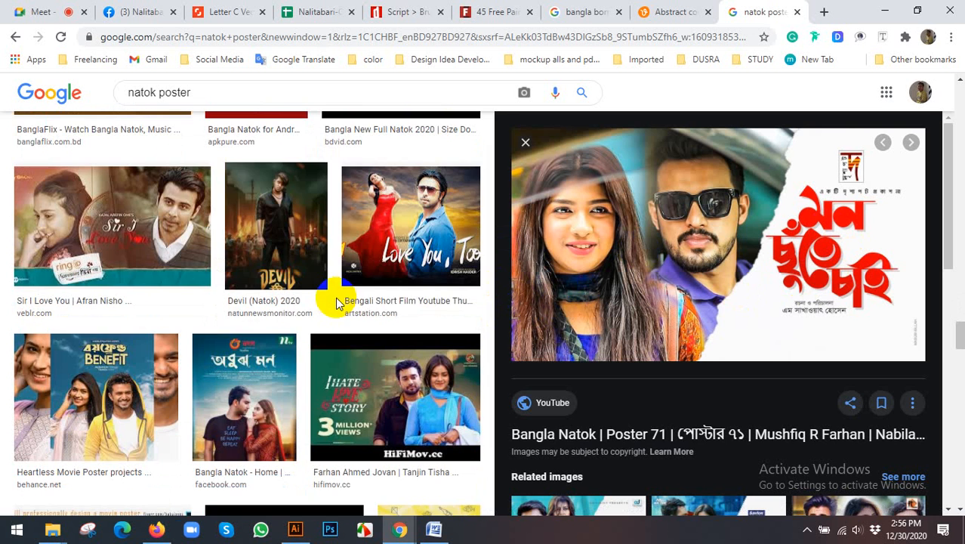
scroll(340, 339, "down", 3)
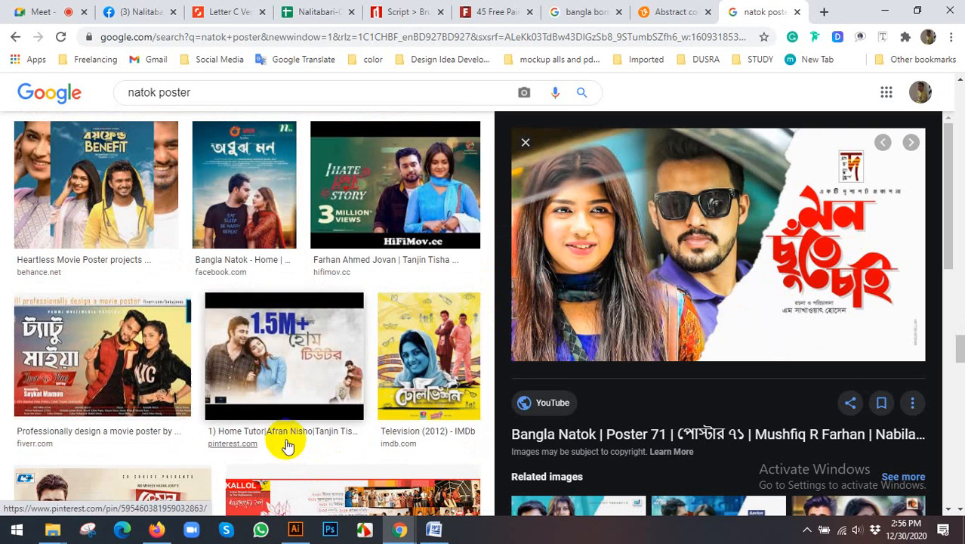
scroll(287, 446, "down", 3)
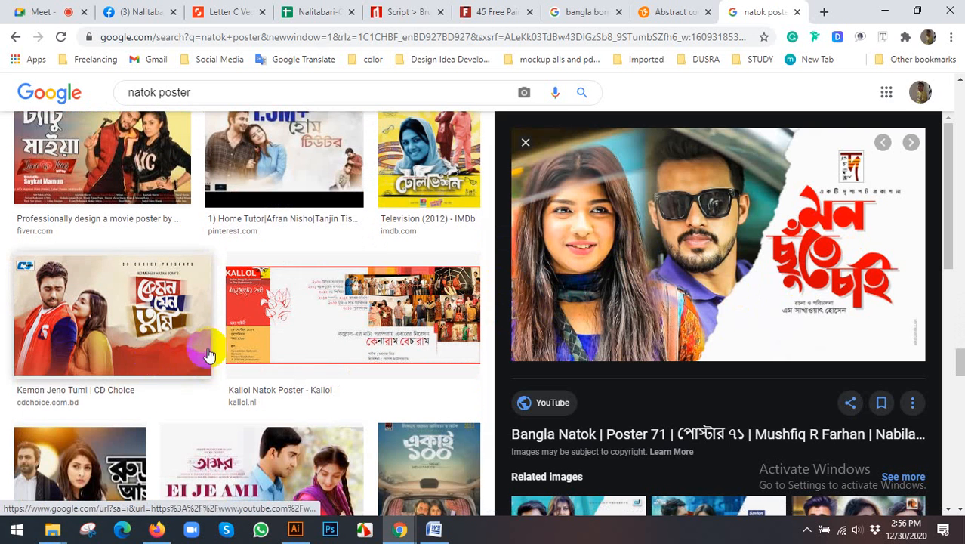
- Glance at the Illustrator lettering, return to the Chrome image results, and preview the Parineeta (2019 film) poster
left_click(294, 531)
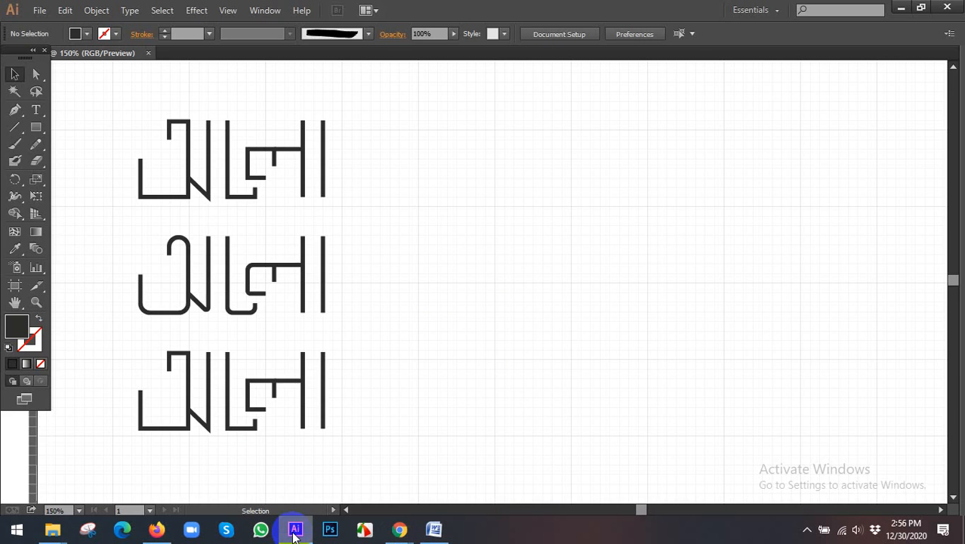
left_click(294, 531)
scroll(420, 395, "down", 3)
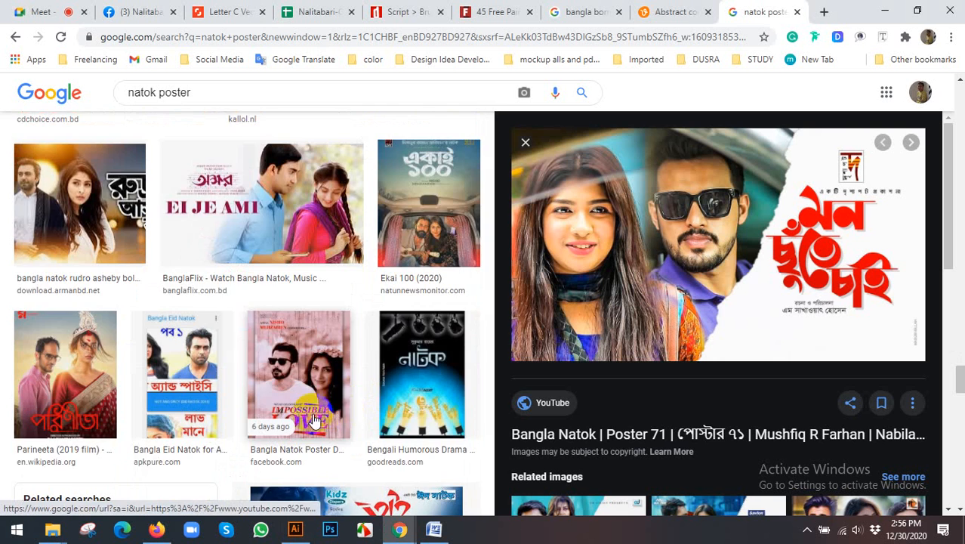
scroll(316, 421, "down", 4)
left_click(65, 140)
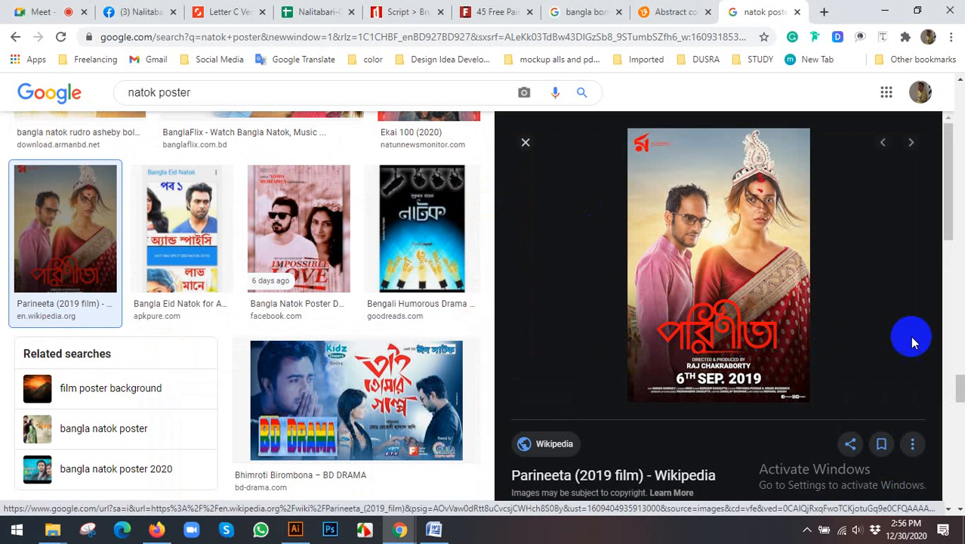
- Examine the related Parineeta posters and the remaining natok poster results for more Bangla title lettering styles
scroll(763, 332, "down", 5)
scroll(172, 287, "down", 7)
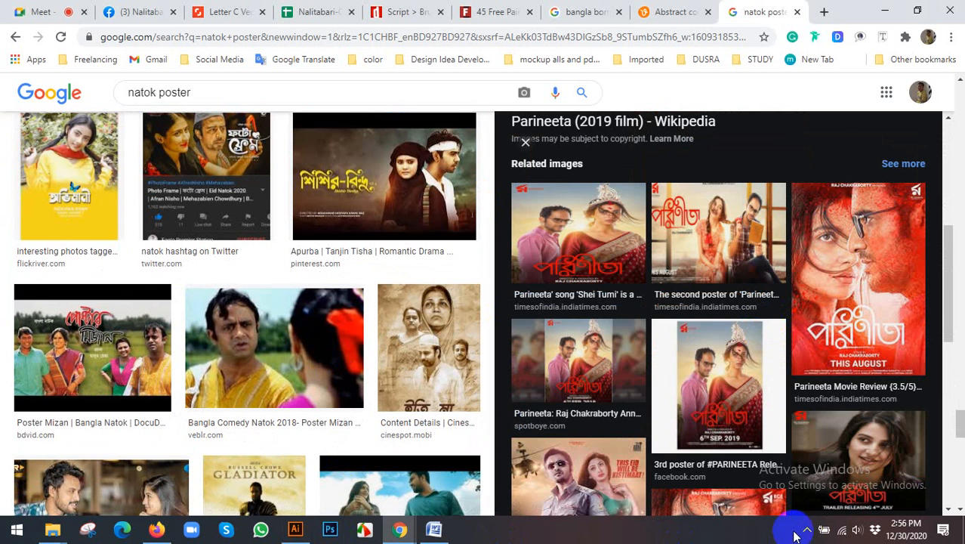
left_click(807, 531)
scroll(302, 384, "down", 7)
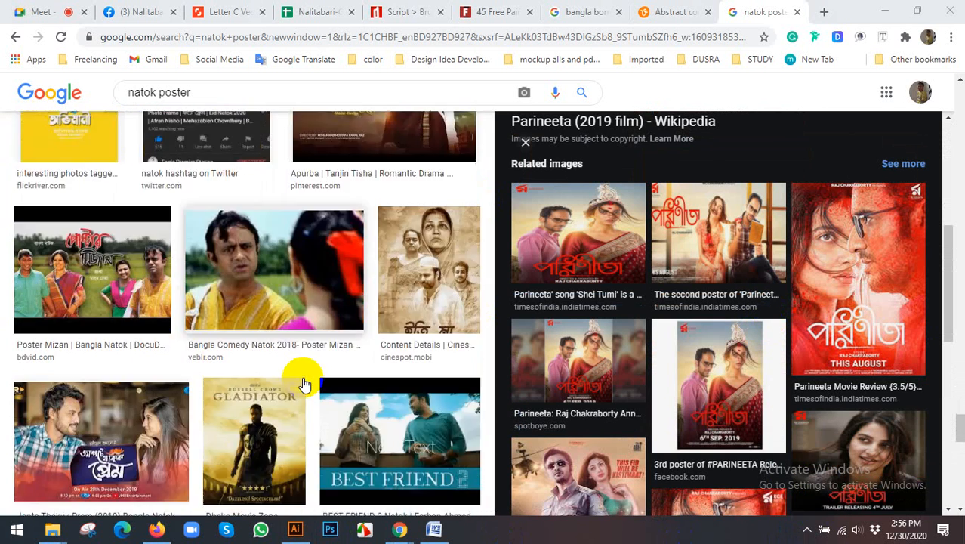
scroll(306, 384, "down", 2)
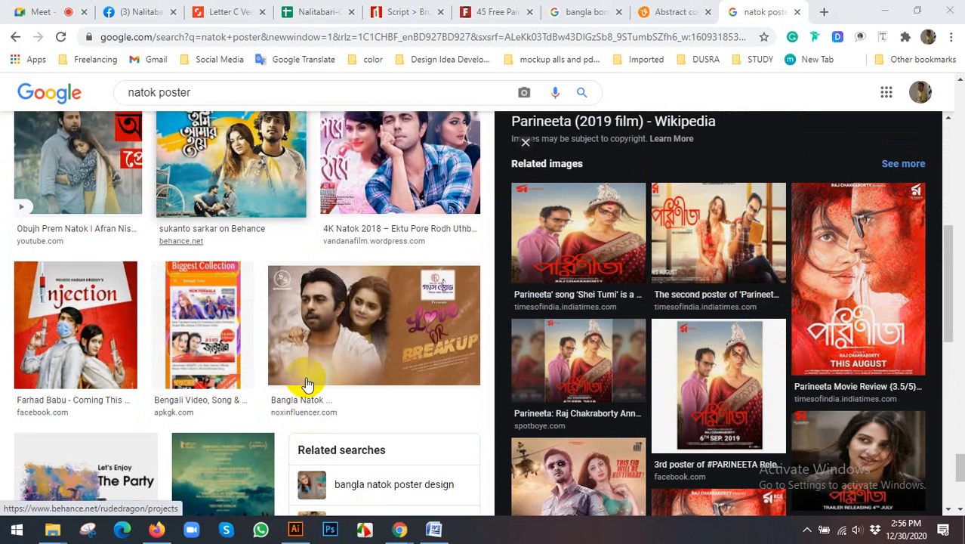
scroll(307, 383, "down", 6)
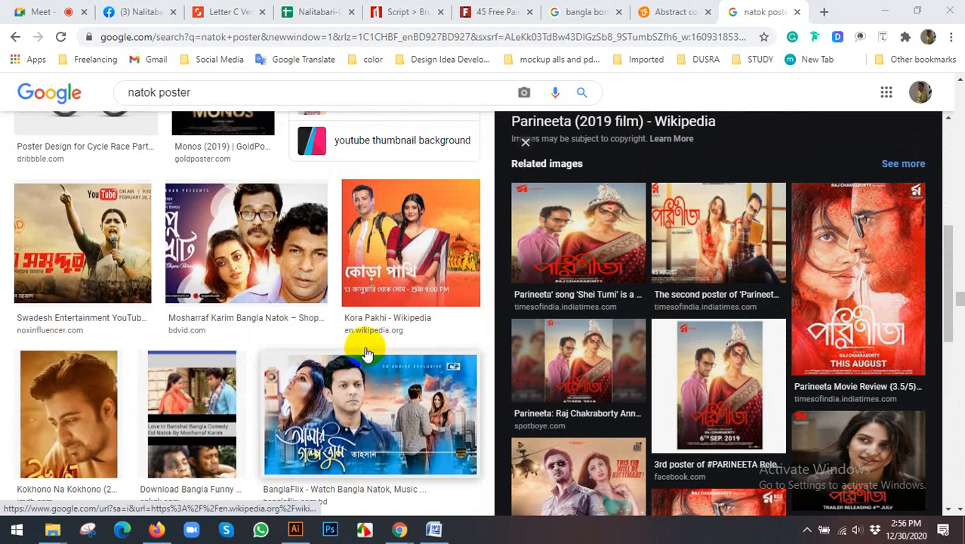
scroll(382, 321, "down", 3)
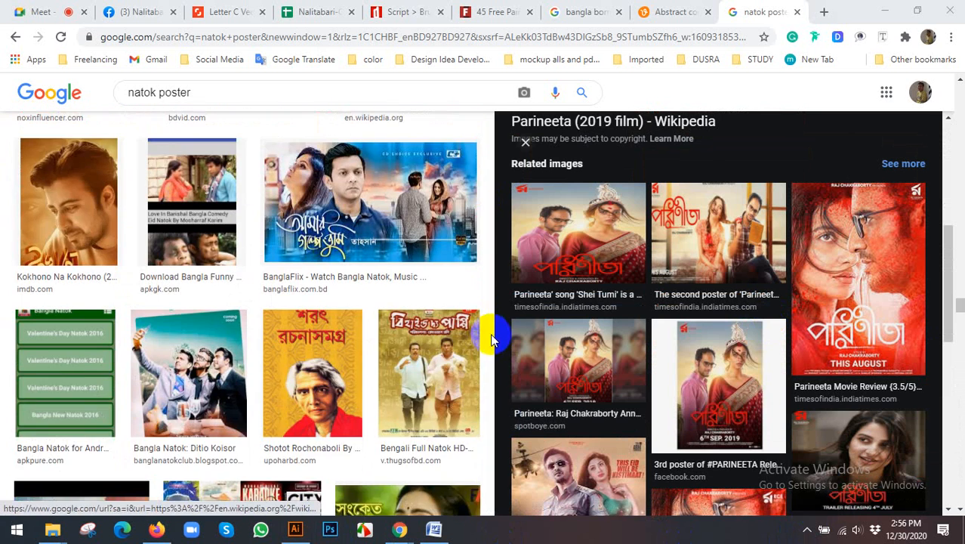
scroll(491, 334, "down", 2)
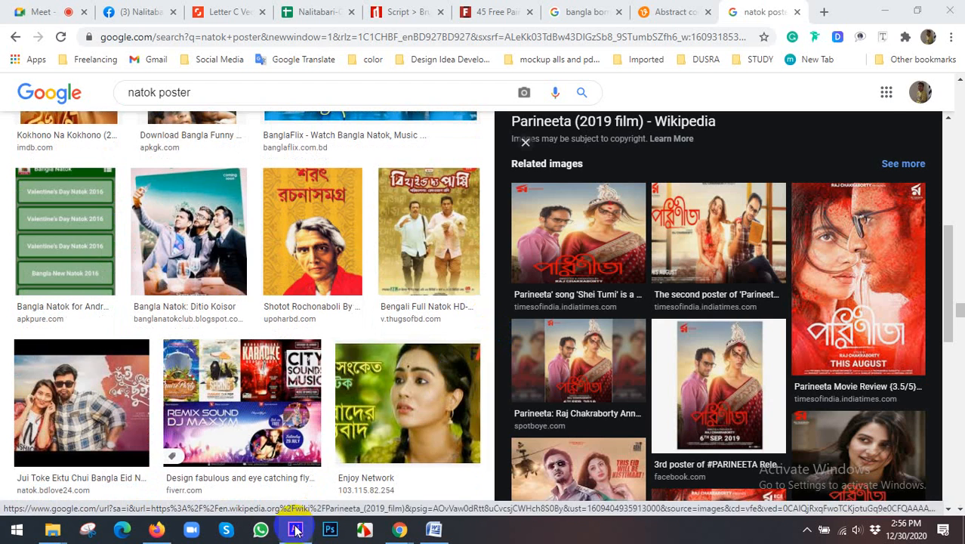
- Switch to Illustrator and paint a freehand double-arch stroke with the Paintbrush in the empty area beside the three lettering rows
left_click(294, 528)
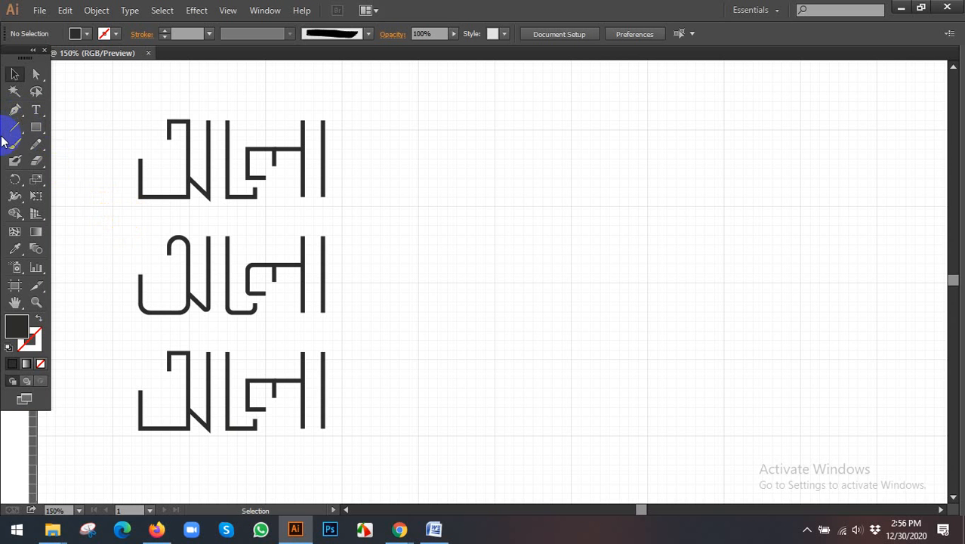
left_click(14, 143)
mouse_move(527, 261)
left_mouse_down()
mouse_move(543, 184)
mouse_move(808, 254)
mouse_move(810, 247)
left_mouse_up()
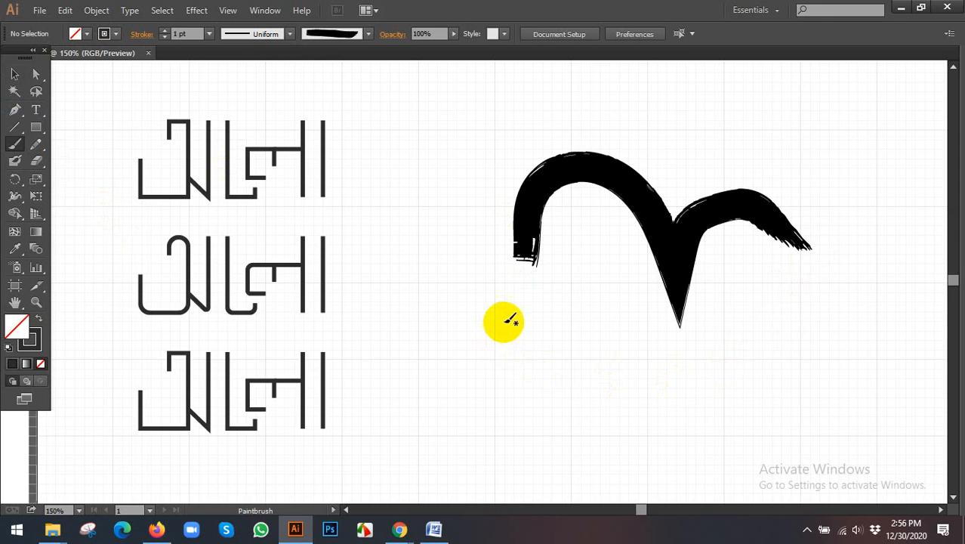
- Paint a looping freehand brush stroke with a long tail below the double-arch stroke, and delete it
scroll(503, 322, "down", 3)
scroll(586, 246, "up", 3)
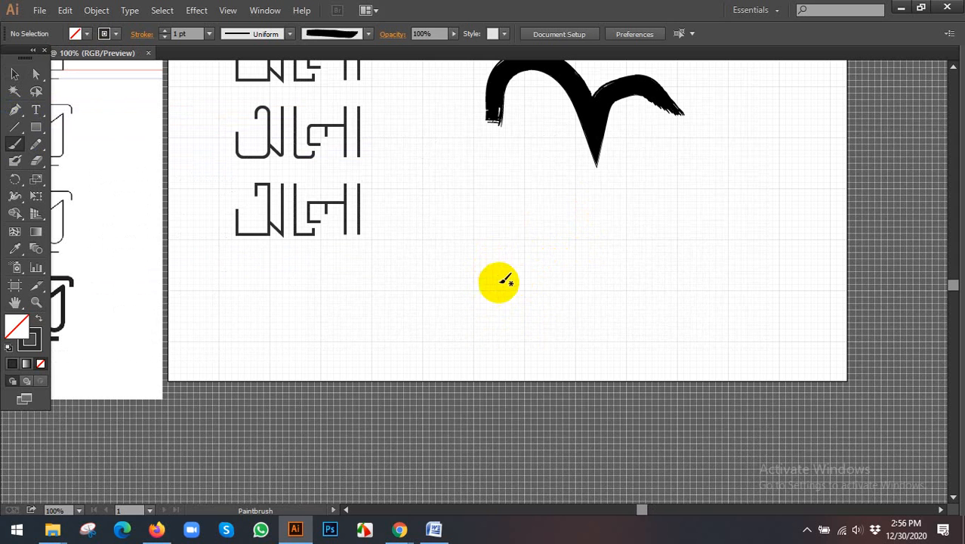
mouse_move(505, 281)
left_mouse_down()
mouse_move(523, 243)
mouse_move(379, 306)
mouse_move(579, 286)
mouse_move(826, 219)
left_mouse_up()
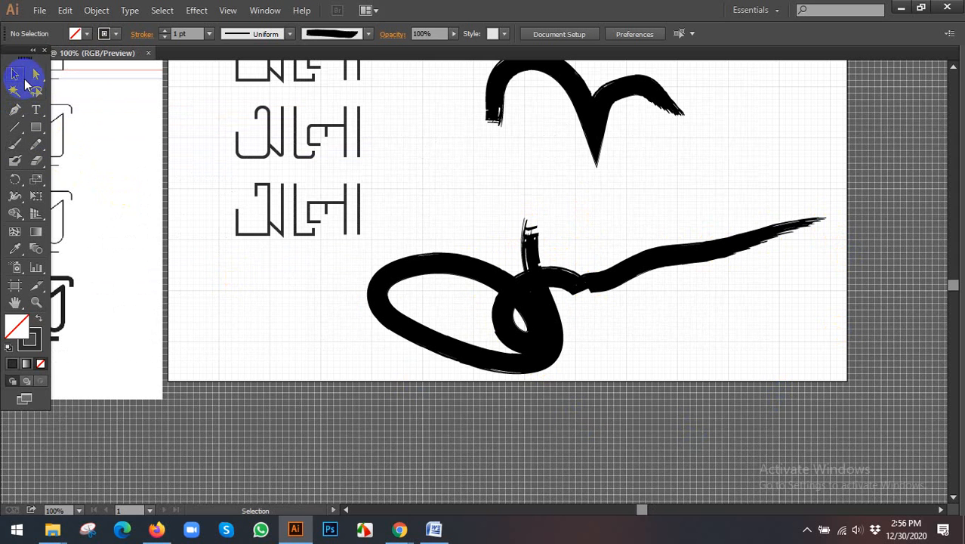
left_click(578, 280)
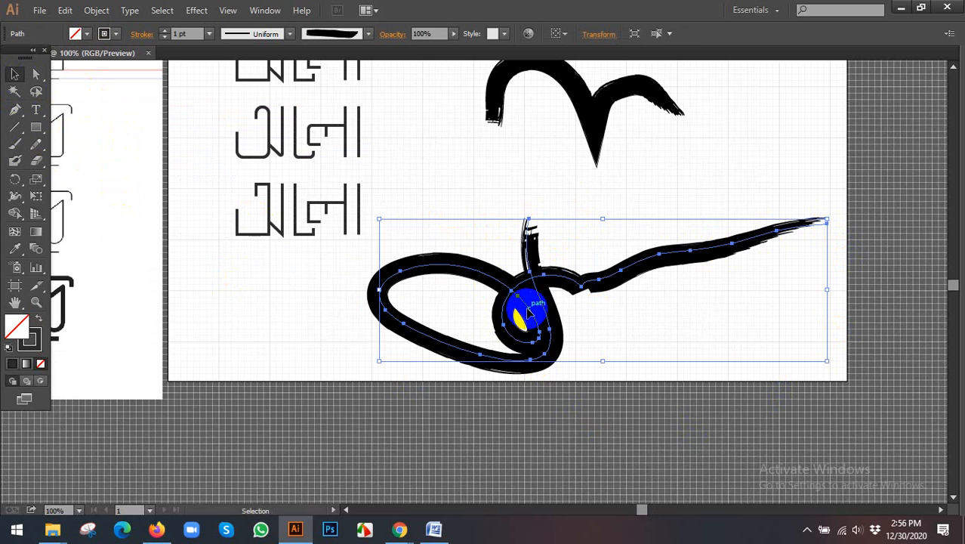
key("Delete")
key("ctrl+minus")
key("ctrl+minus")
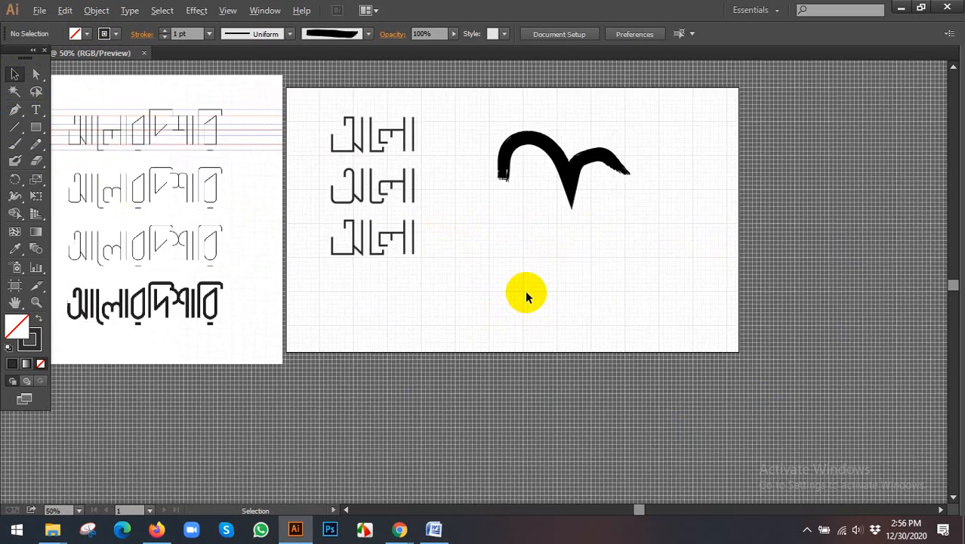
left_click(812, 525)
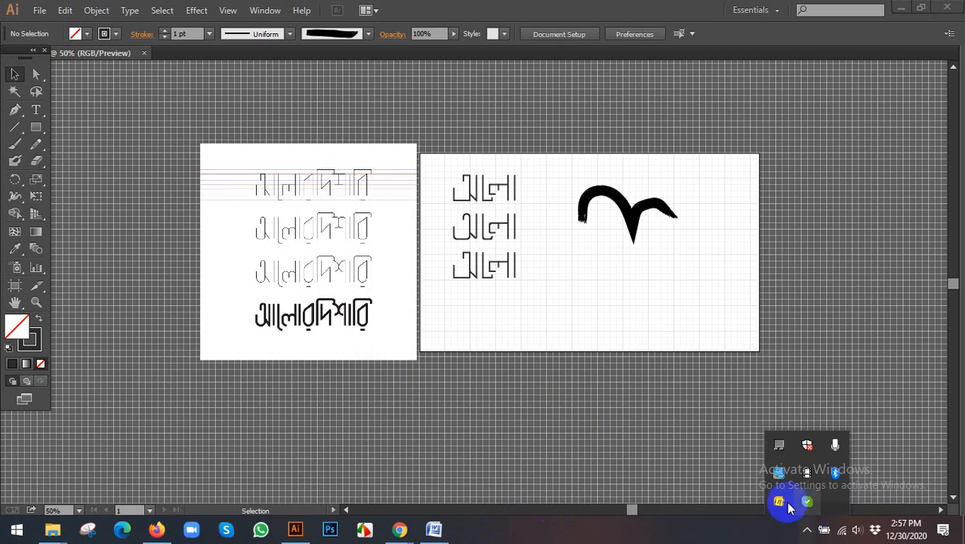